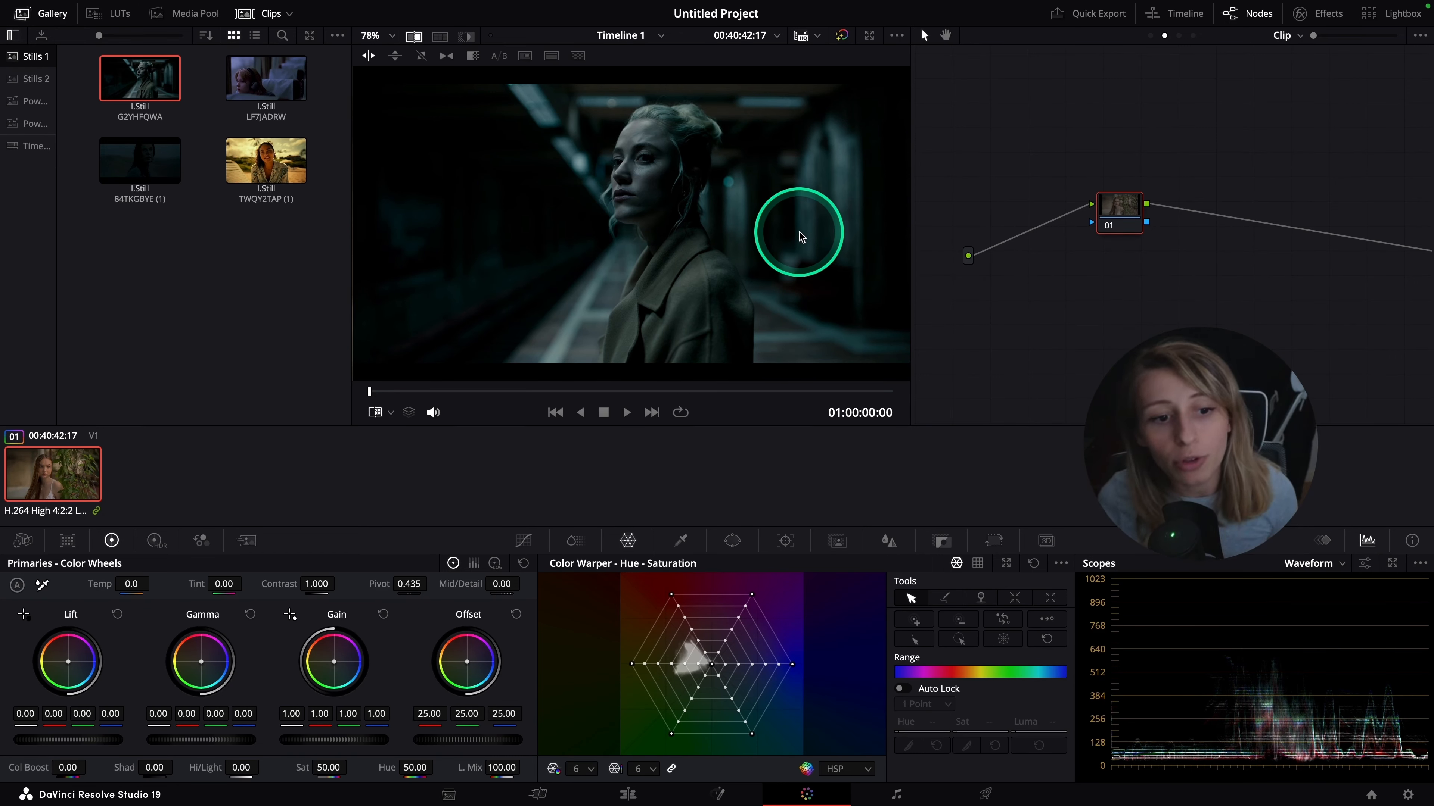
# Turn on the viewer's colour picker, show the Vectorscope, and sample the woman's forehead in the teal platform still
pyautogui.click(378, 413)
pyautogui.click(406, 458)
pyautogui.click(1316, 563)
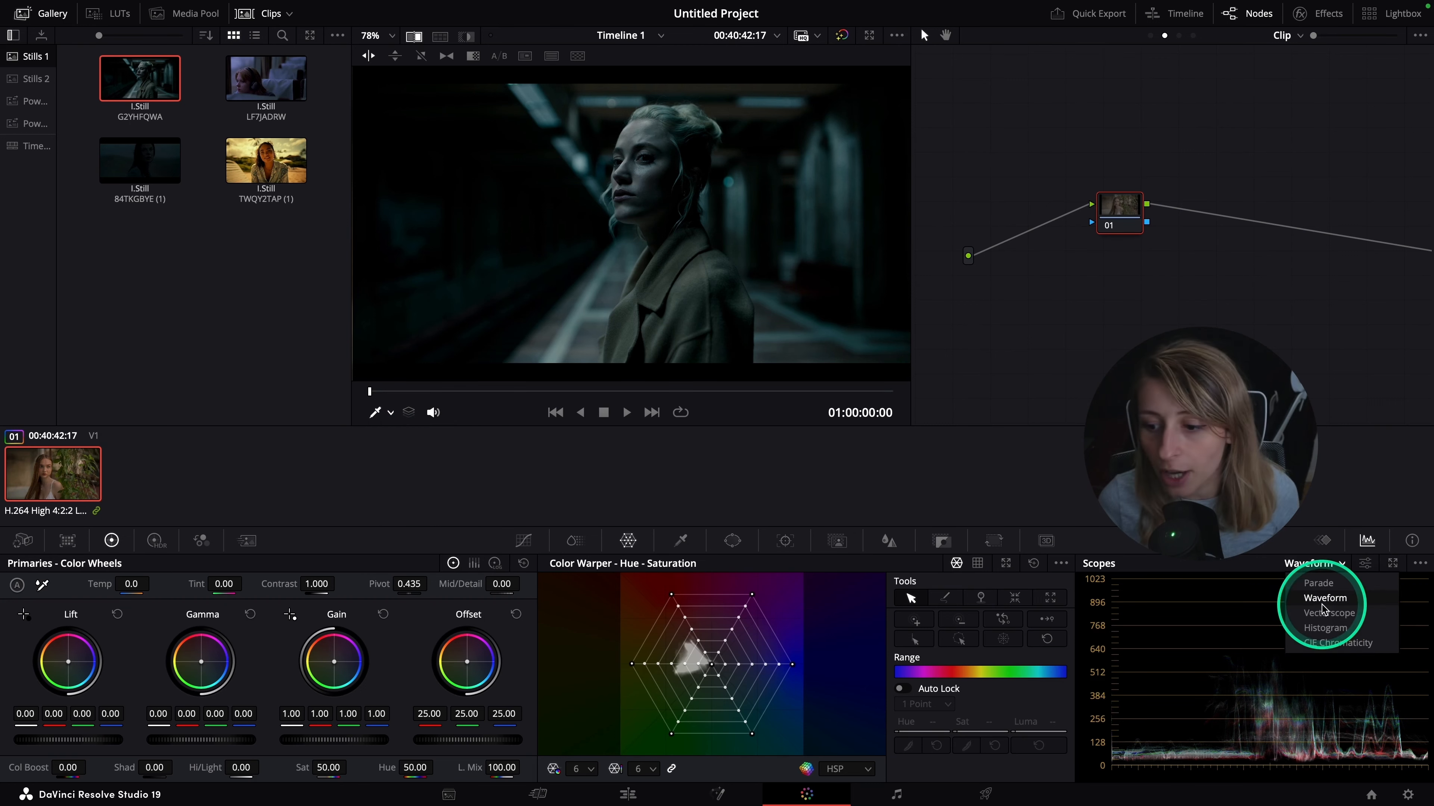
pyautogui.click(1324, 613)
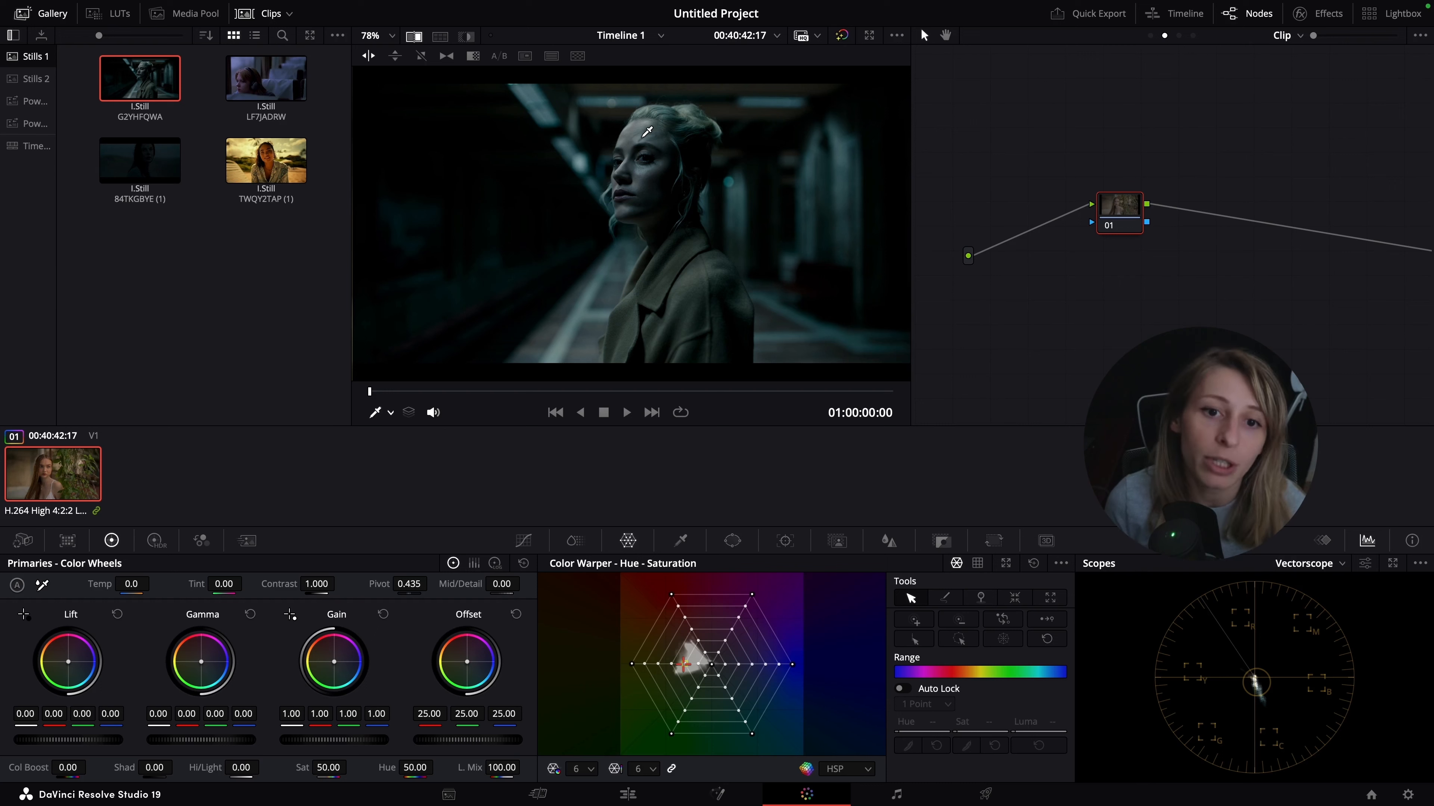
pyautogui.moveTo(647, 132)
pyautogui.mouseDown()
pyautogui.moveTo(518, 97)
pyautogui.moveTo(627, 101)
pyautogui.moveTo(639, 132)
pyautogui.mouseUp()
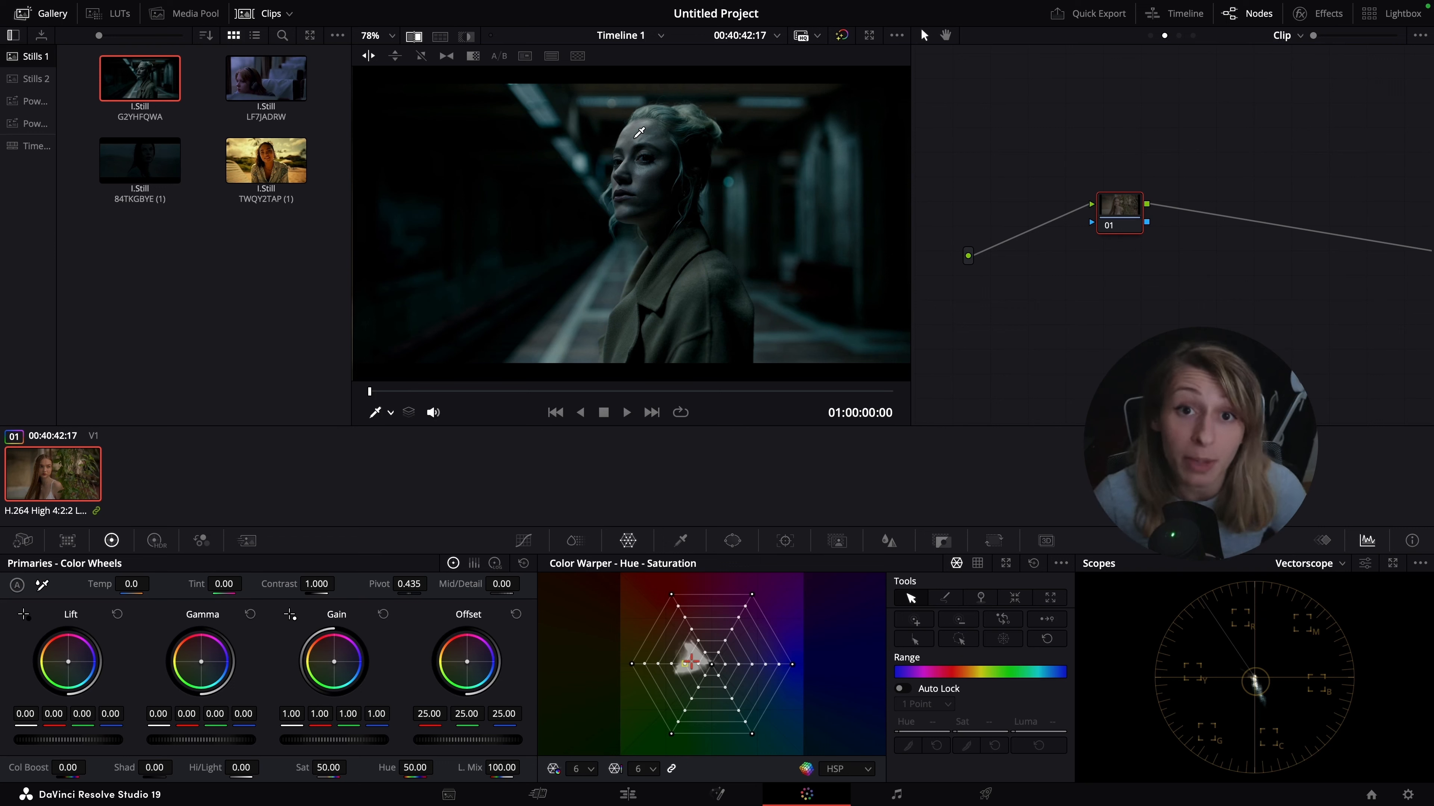
# Examine the skin tones of the train, dark landscape and golden beach reference stills on the vectorscope
pyautogui.click(282, 88)
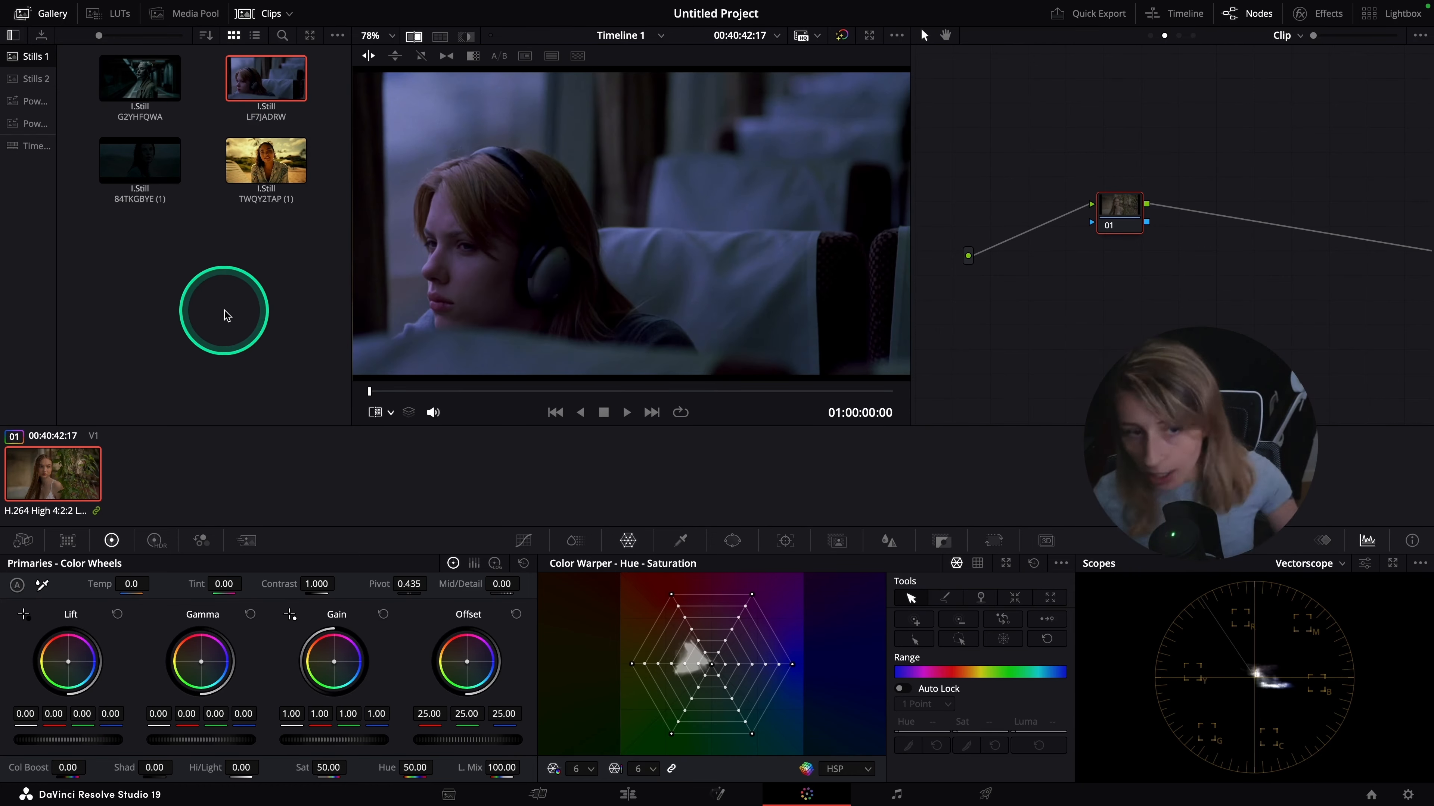
pyautogui.click(479, 269)
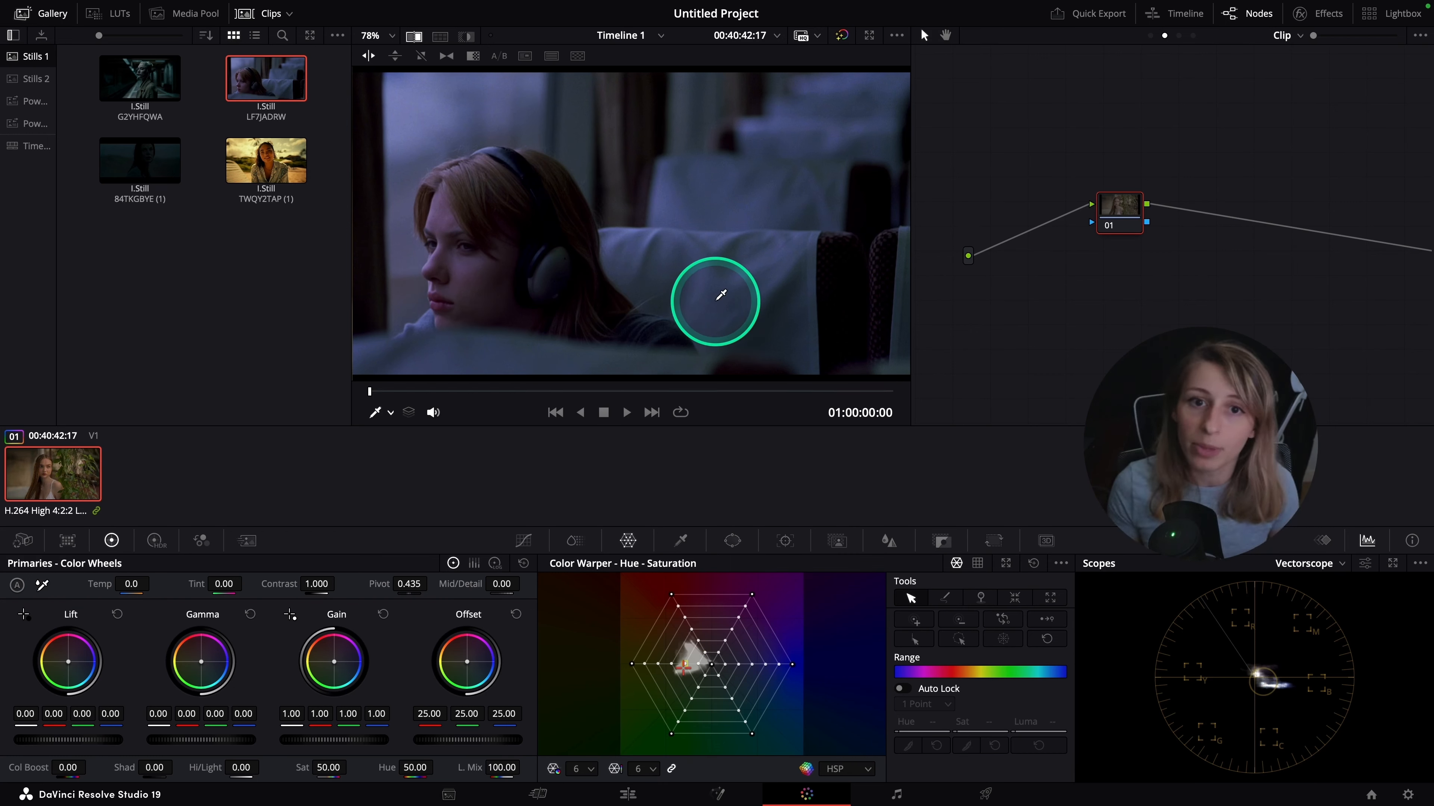
pyautogui.click(158, 164)
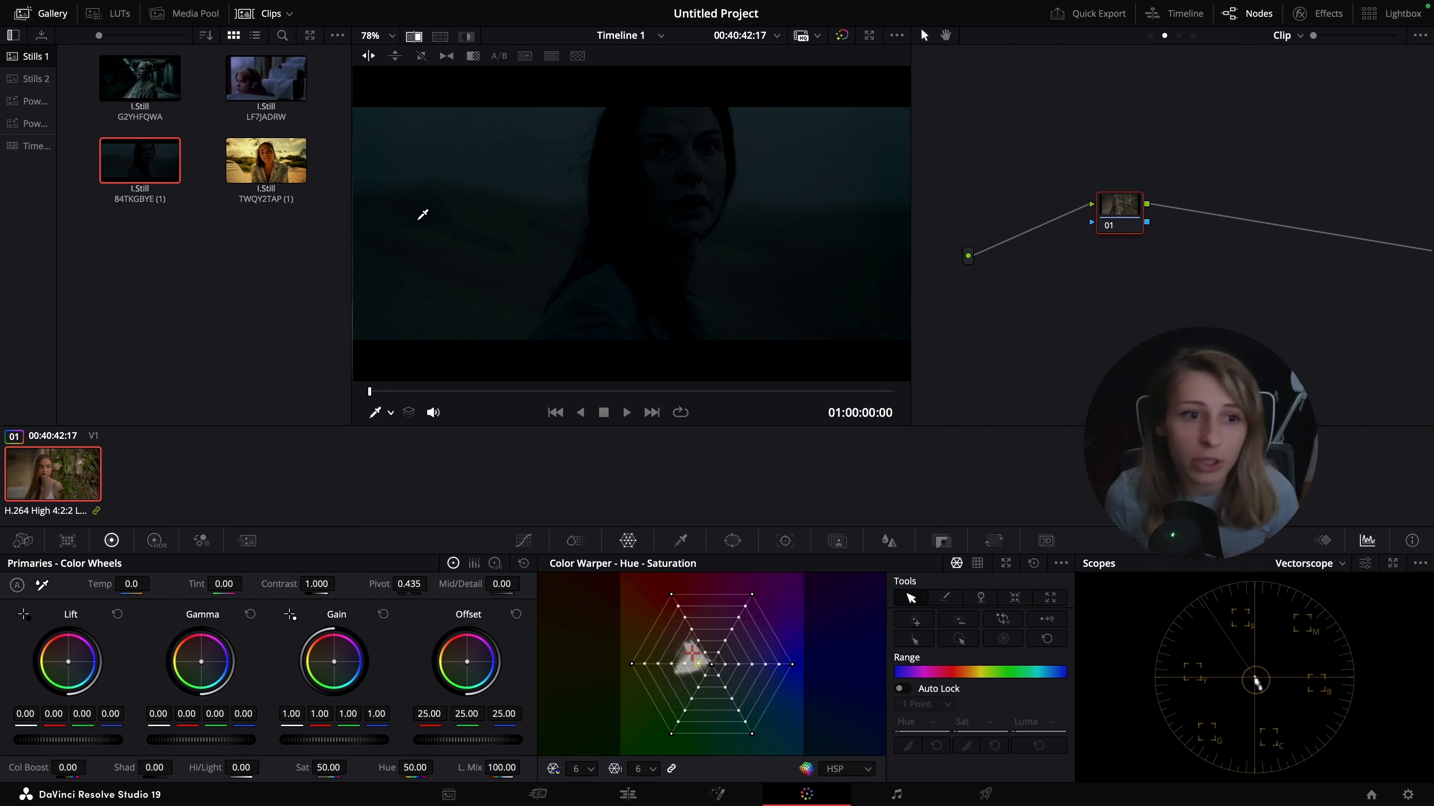
pyautogui.doubleClick(272, 148)
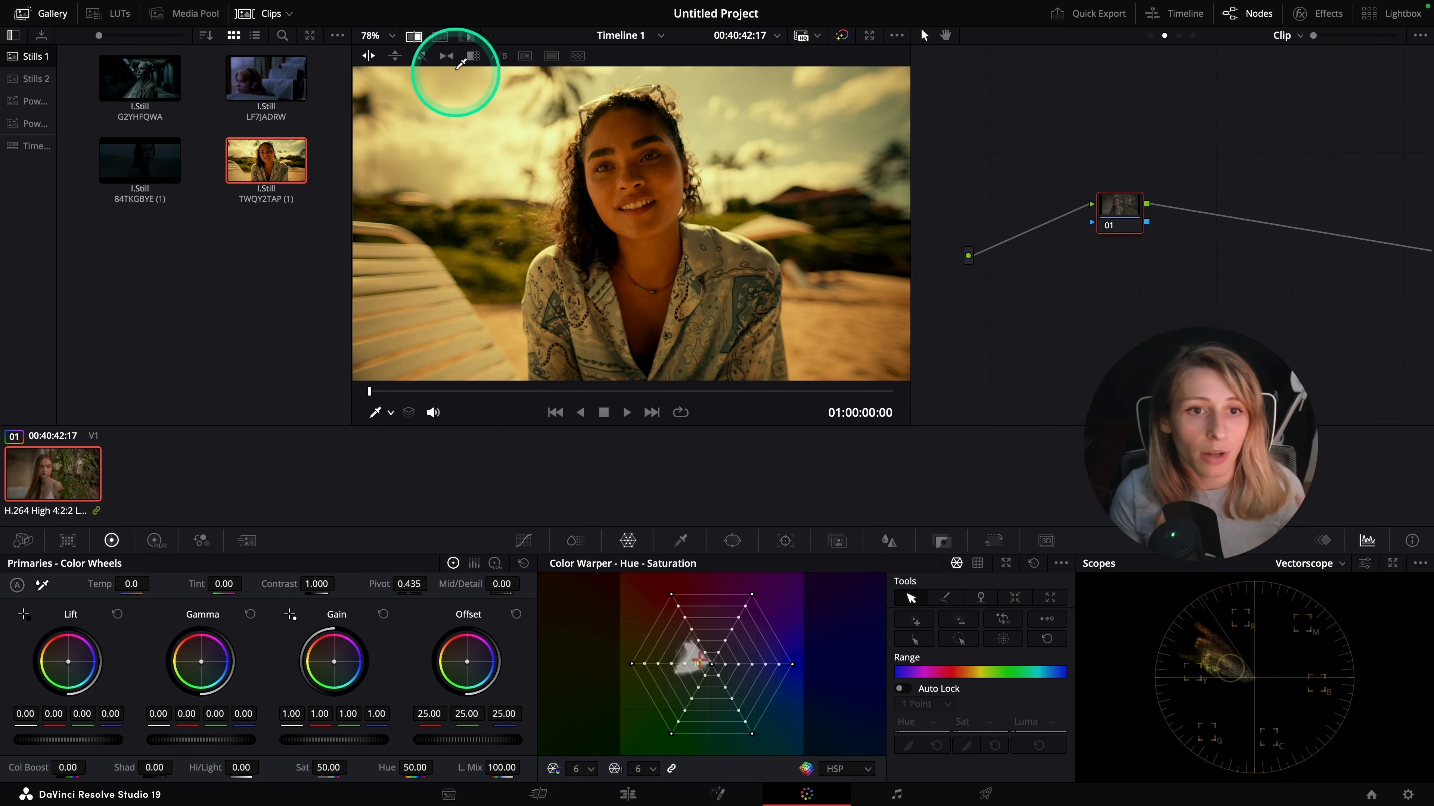
# Hide the reference still and tint the clip warm orange with Offset at 29.03, 24.34 and 17.02 on node 01
pyautogui.click(414, 36)
pyautogui.moveTo(1126, 217); pyautogui.dragTo(1097, 229)
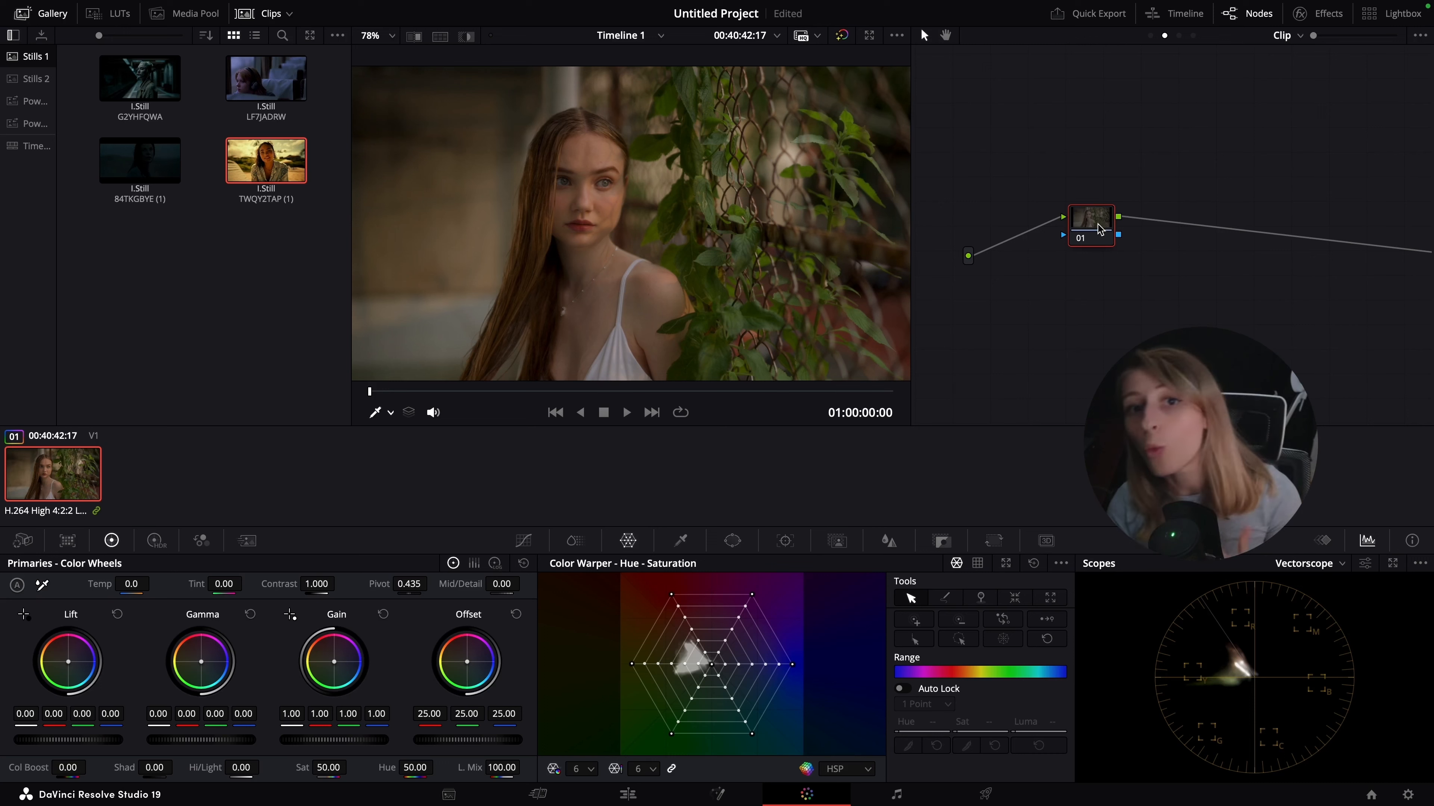
pyautogui.click(1107, 309)
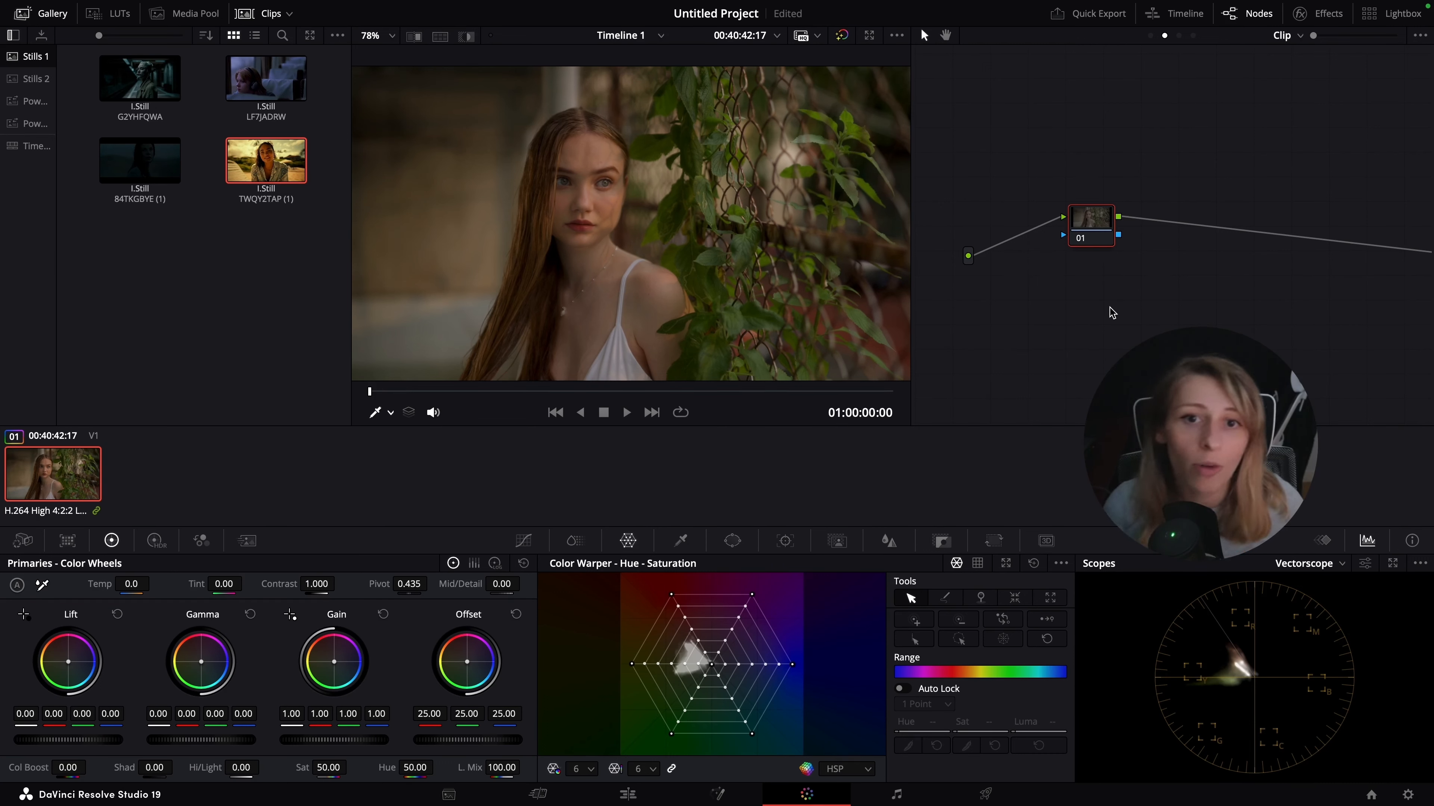
pyautogui.moveTo(468, 666)
pyautogui.mouseDown()
pyautogui.moveTo(447, 643)
pyautogui.moveTo(463, 659)
pyautogui.mouseUp()
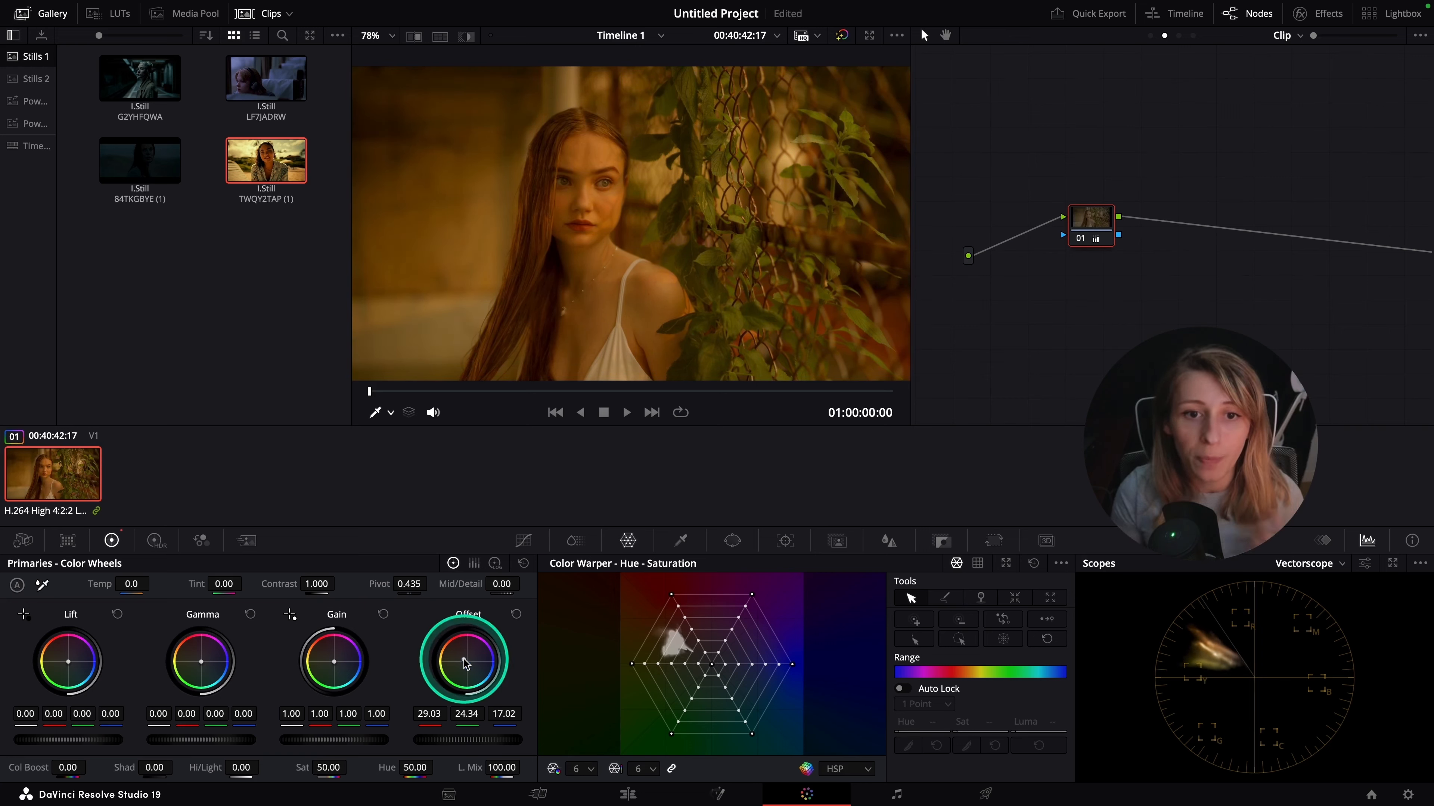
pyautogui.click(809, 455)
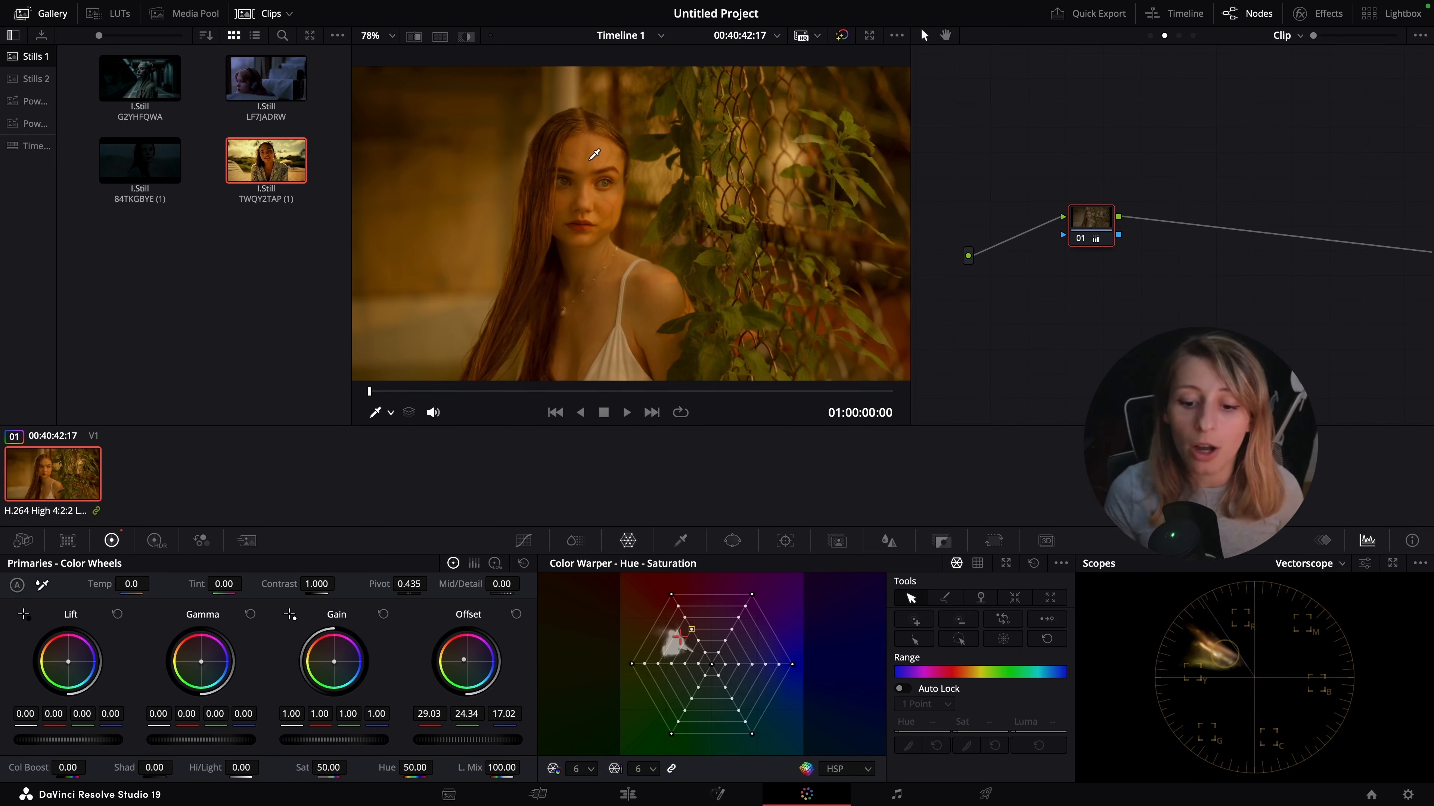
# Add serial node 02 and try pulling the Color Warper's outer yellow-orange point inward
pyautogui.hotkey('alt', 's')
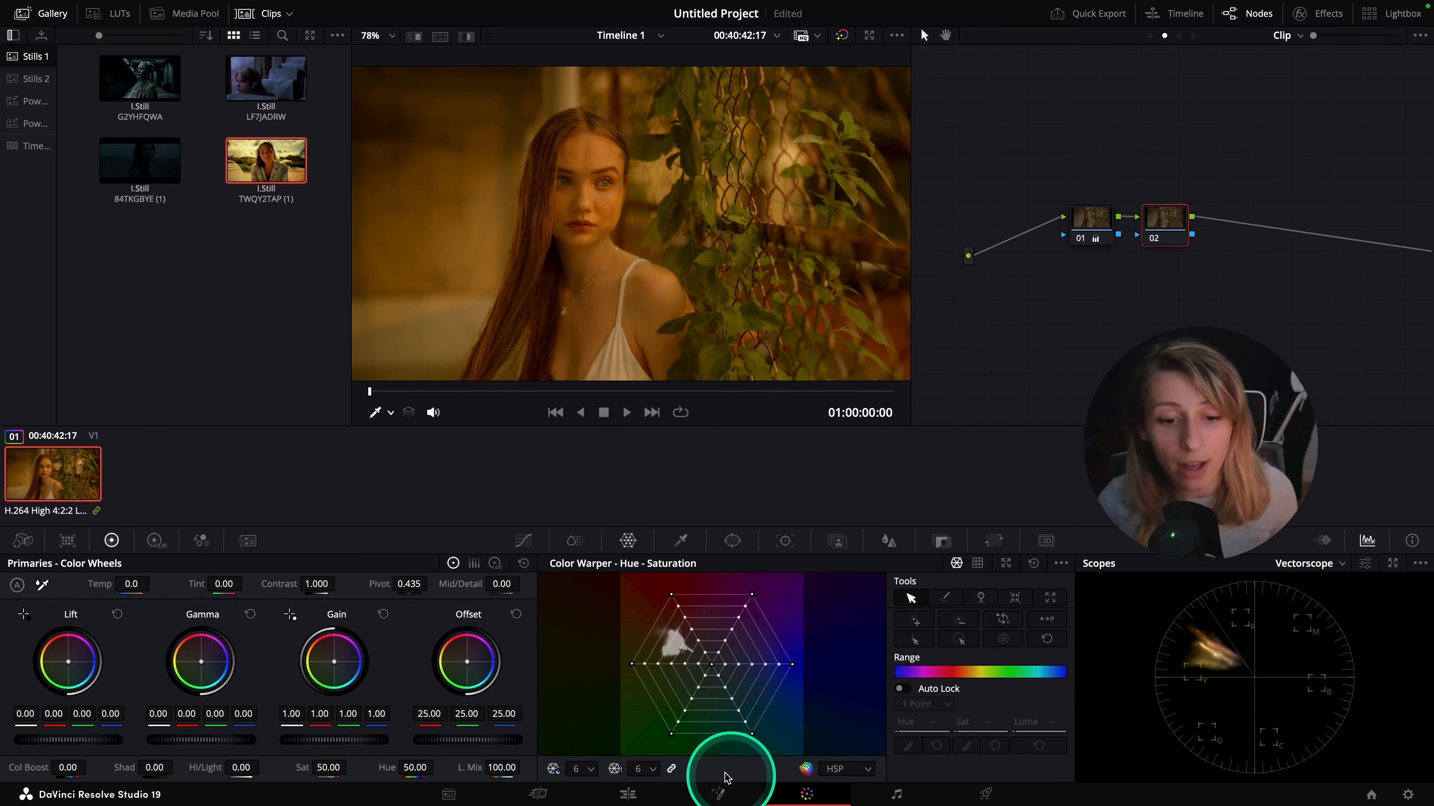
pyautogui.moveTo(630, 664); pyautogui.dragTo(663, 679)
pyautogui.press('super+z')
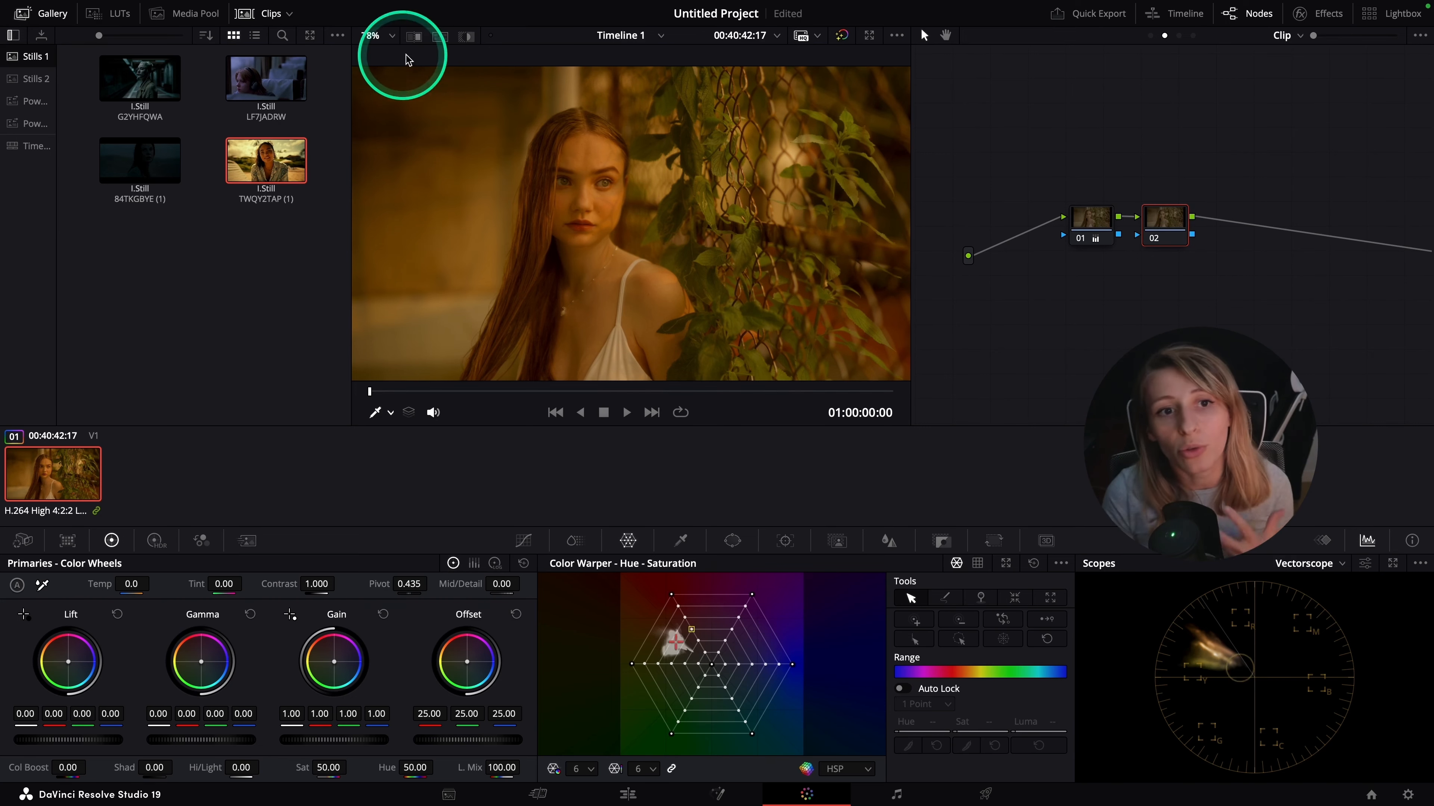
# Compare the orange-tinted clip with the golden beach reference still, and undo the grade
pyautogui.middleClick(250, 183)
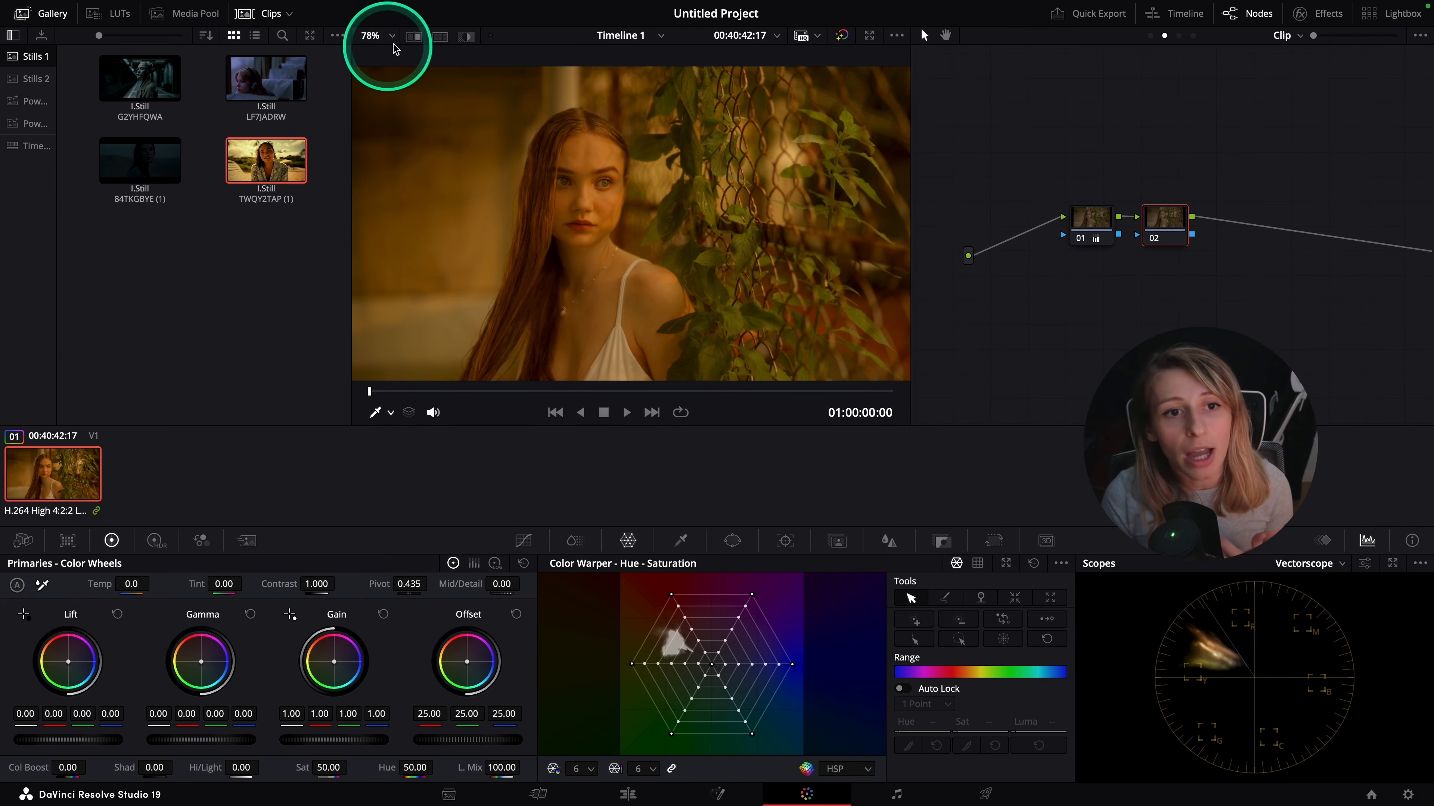
pyautogui.click(414, 36)
pyautogui.moveTo(650, 181)
pyautogui.mouseDown()
pyautogui.moveTo(616, 198)
pyautogui.moveTo(660, 196)
pyautogui.mouseUp()
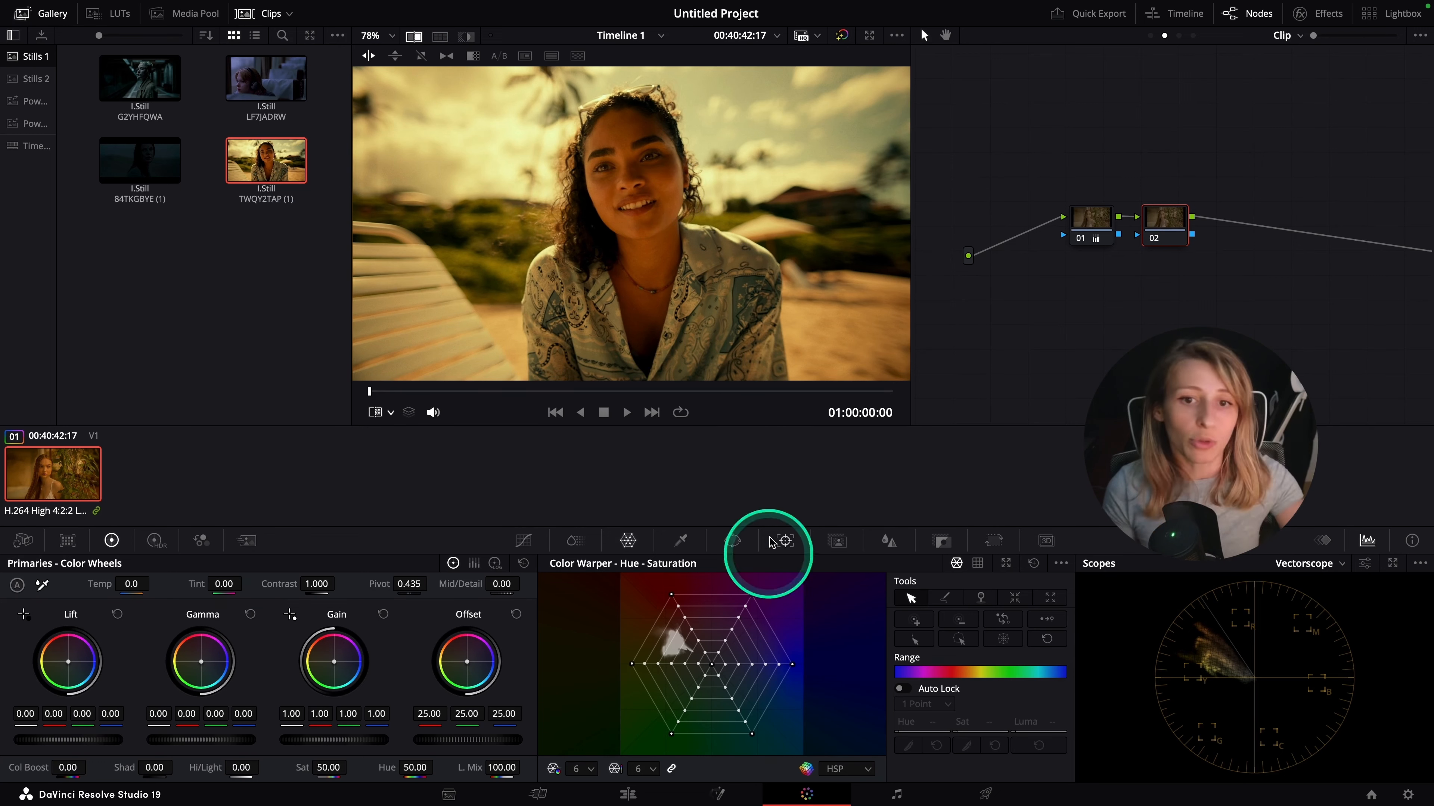
pyautogui.click(415, 37)
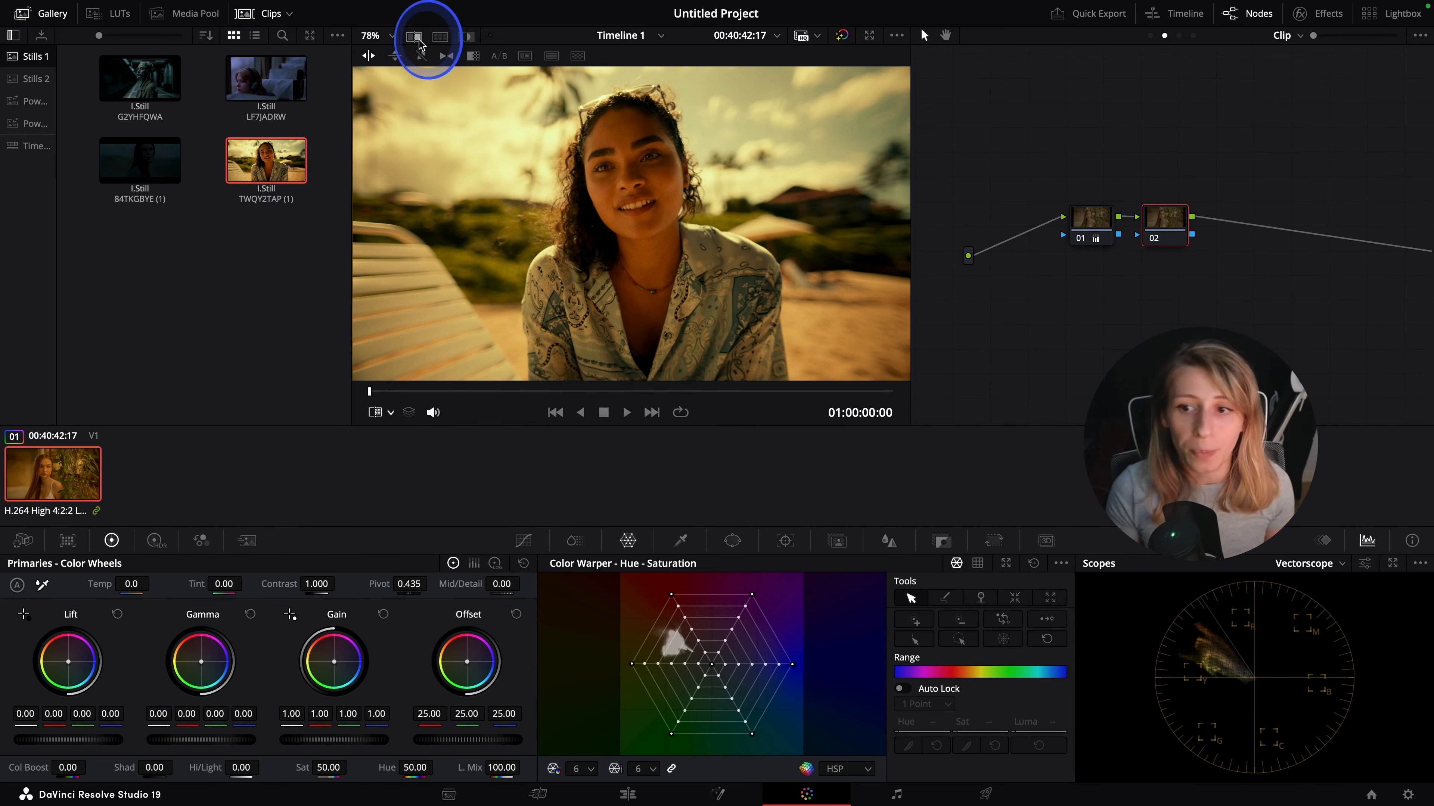
pyautogui.press('super+z')
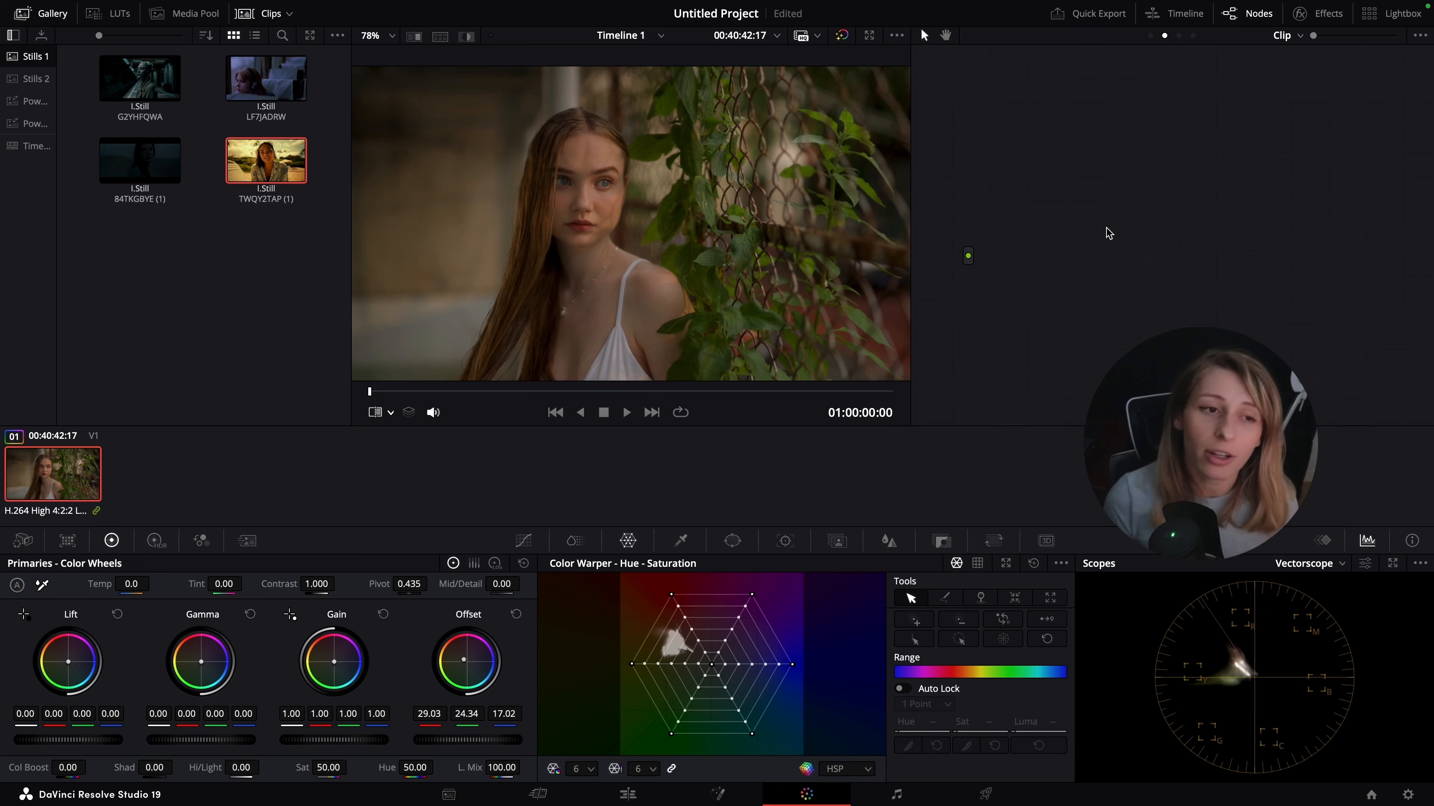
# Compare the ungraded clip with the golden beach still and the dark landscape still
pyautogui.click(414, 36)
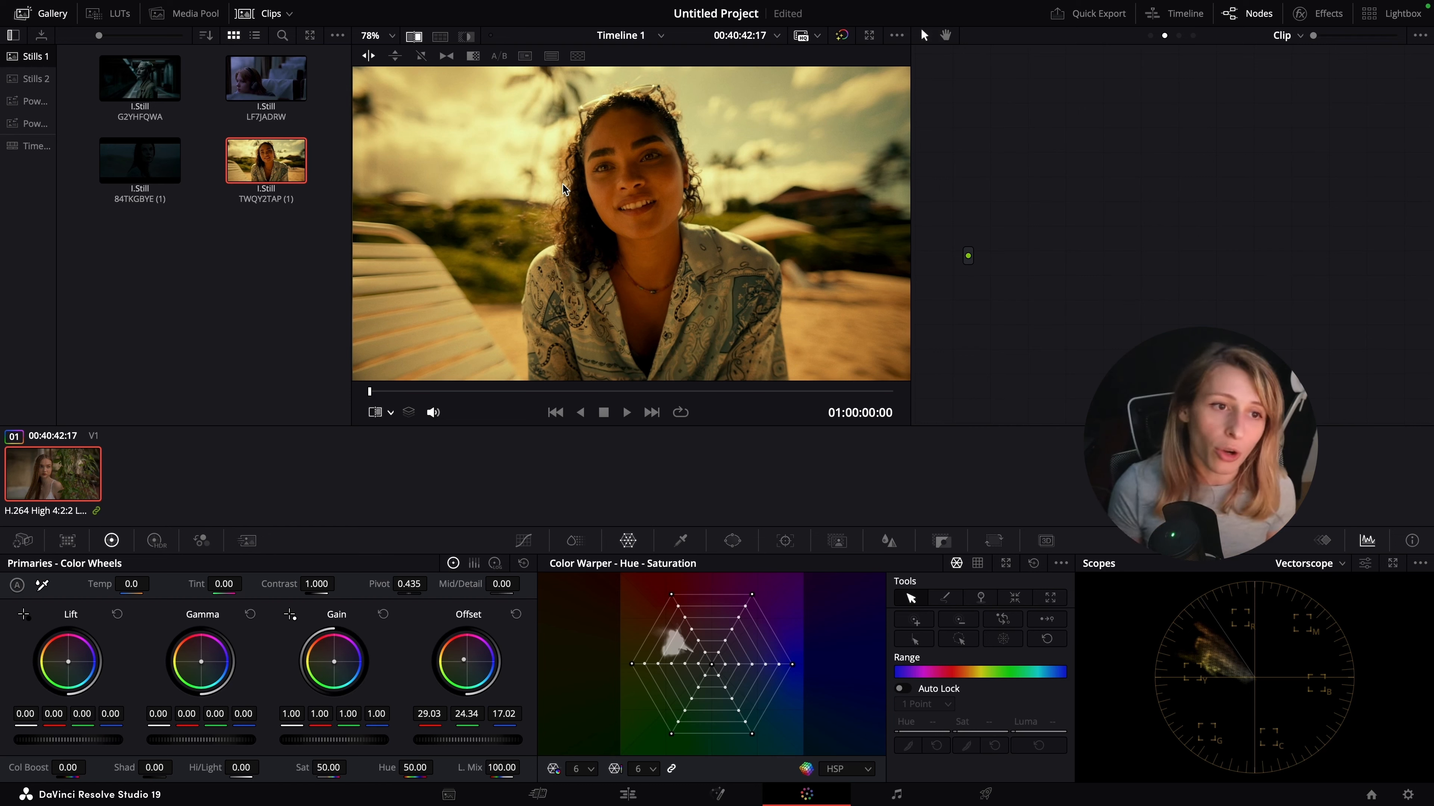
pyautogui.click(136, 172)
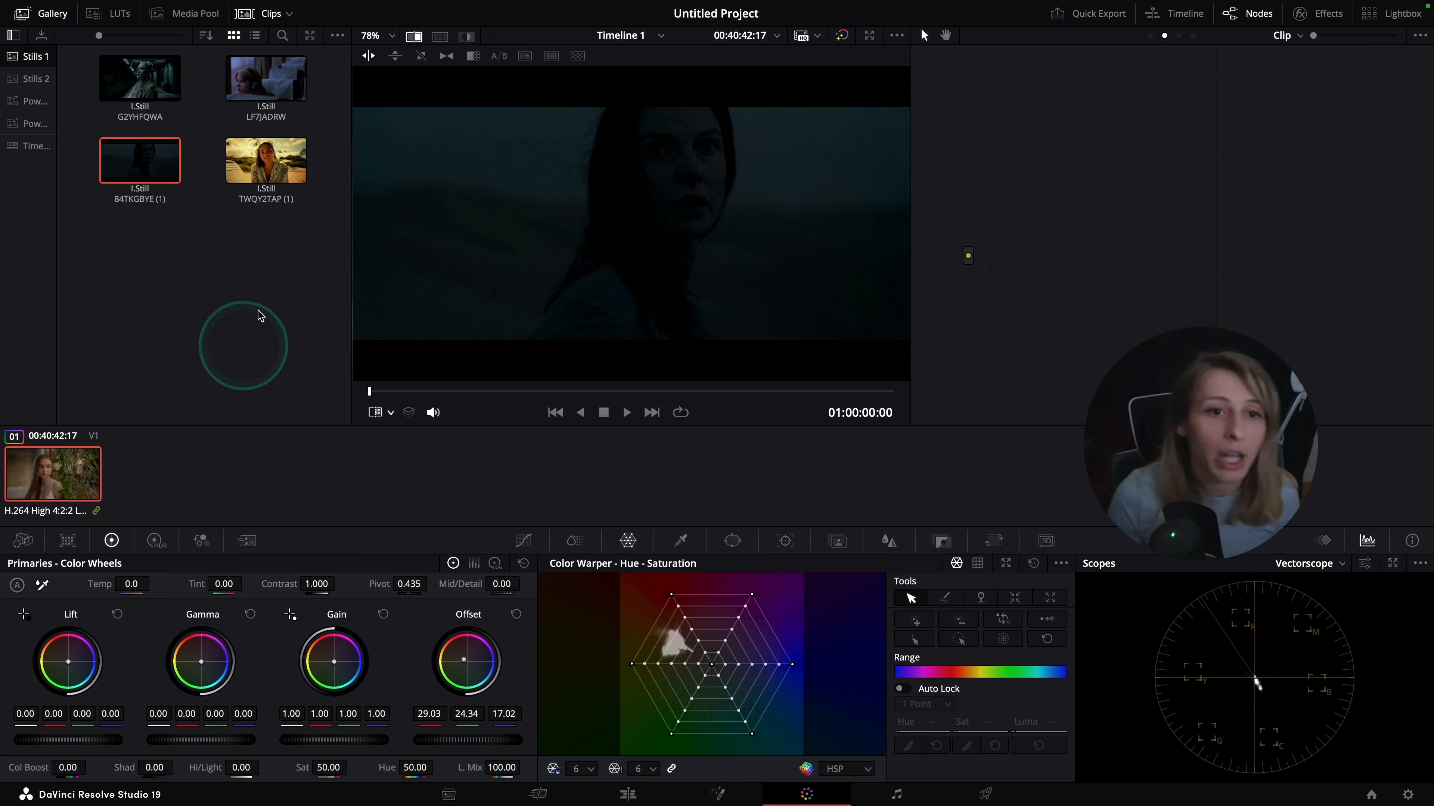
pyautogui.click(413, 36)
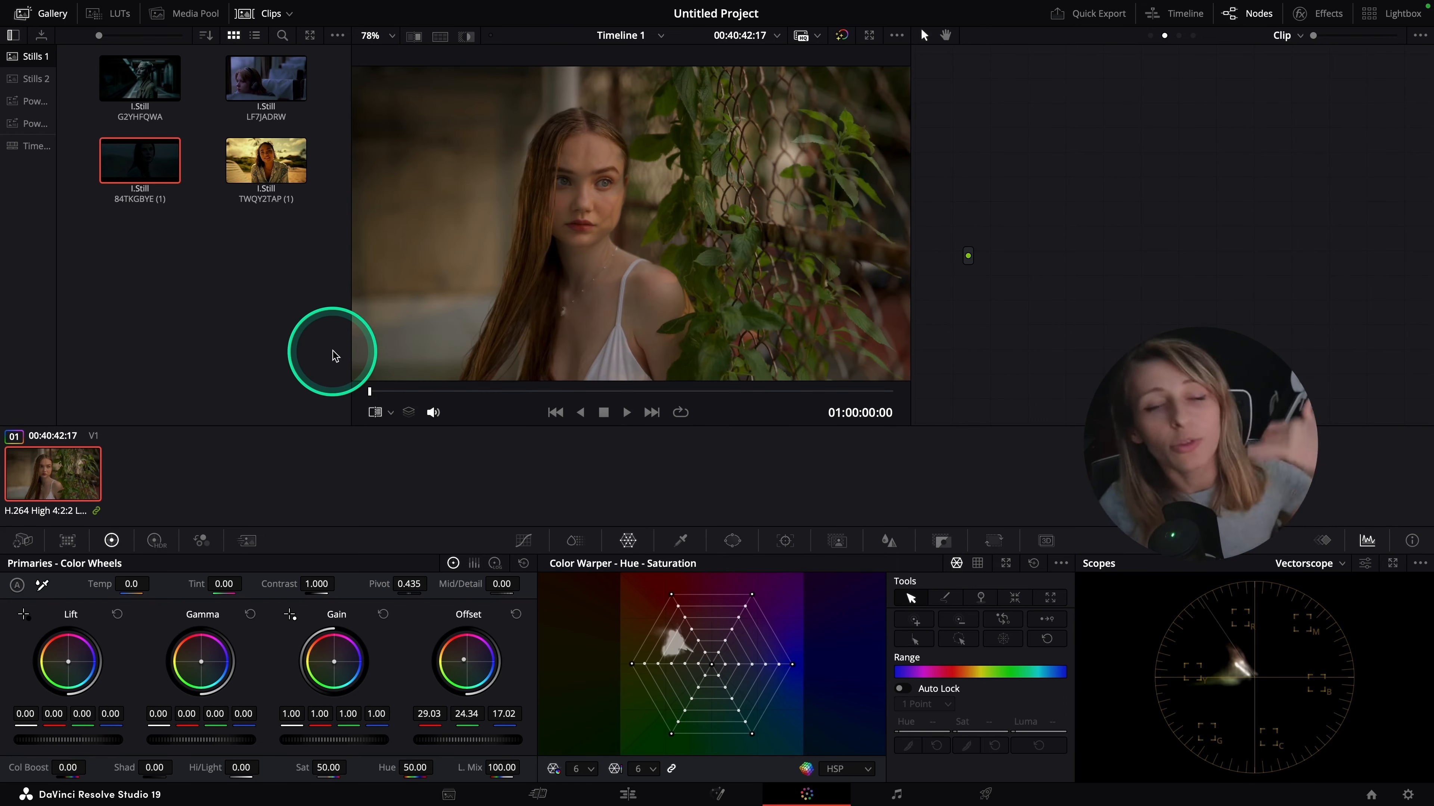
pyautogui.click(264, 164)
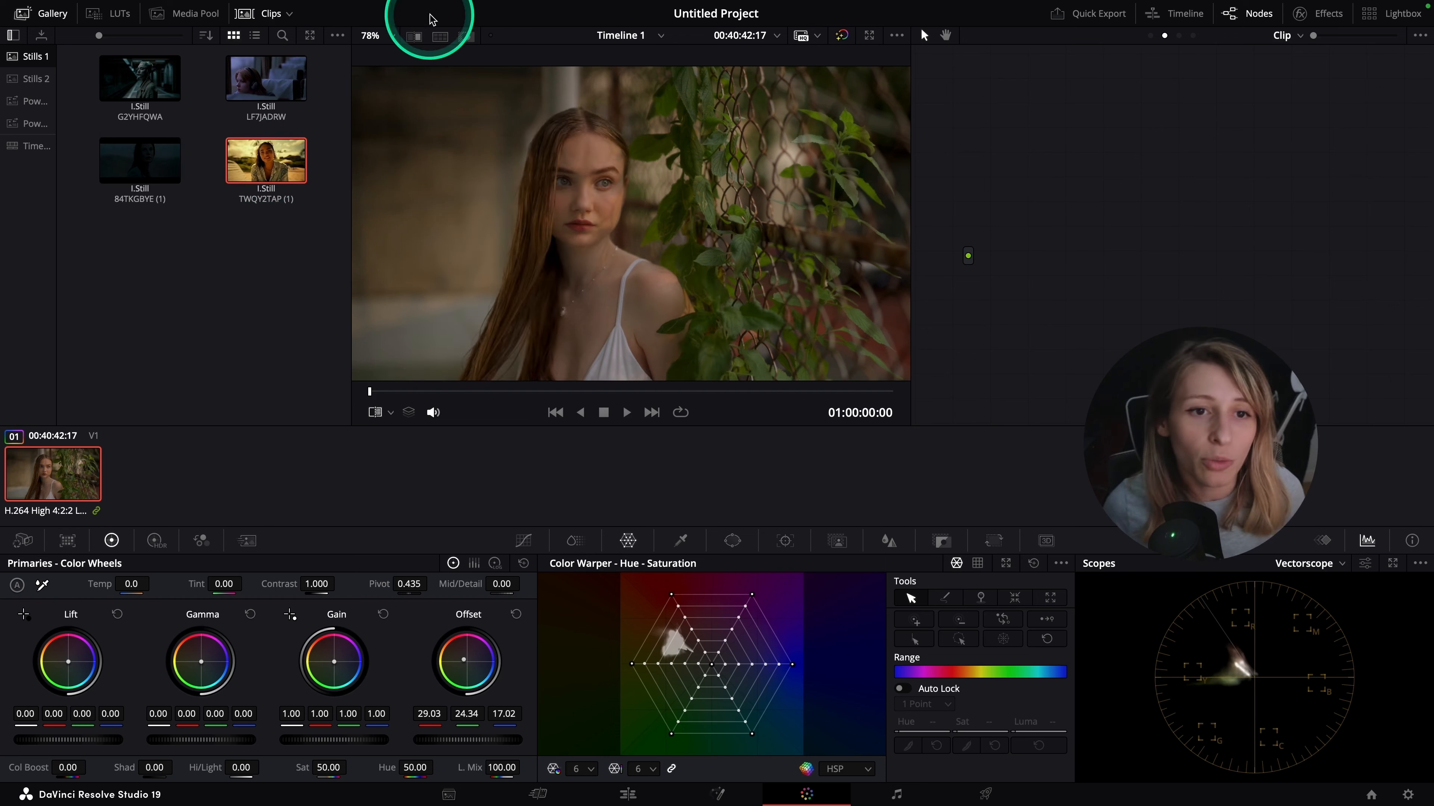
pyautogui.click(414, 36)
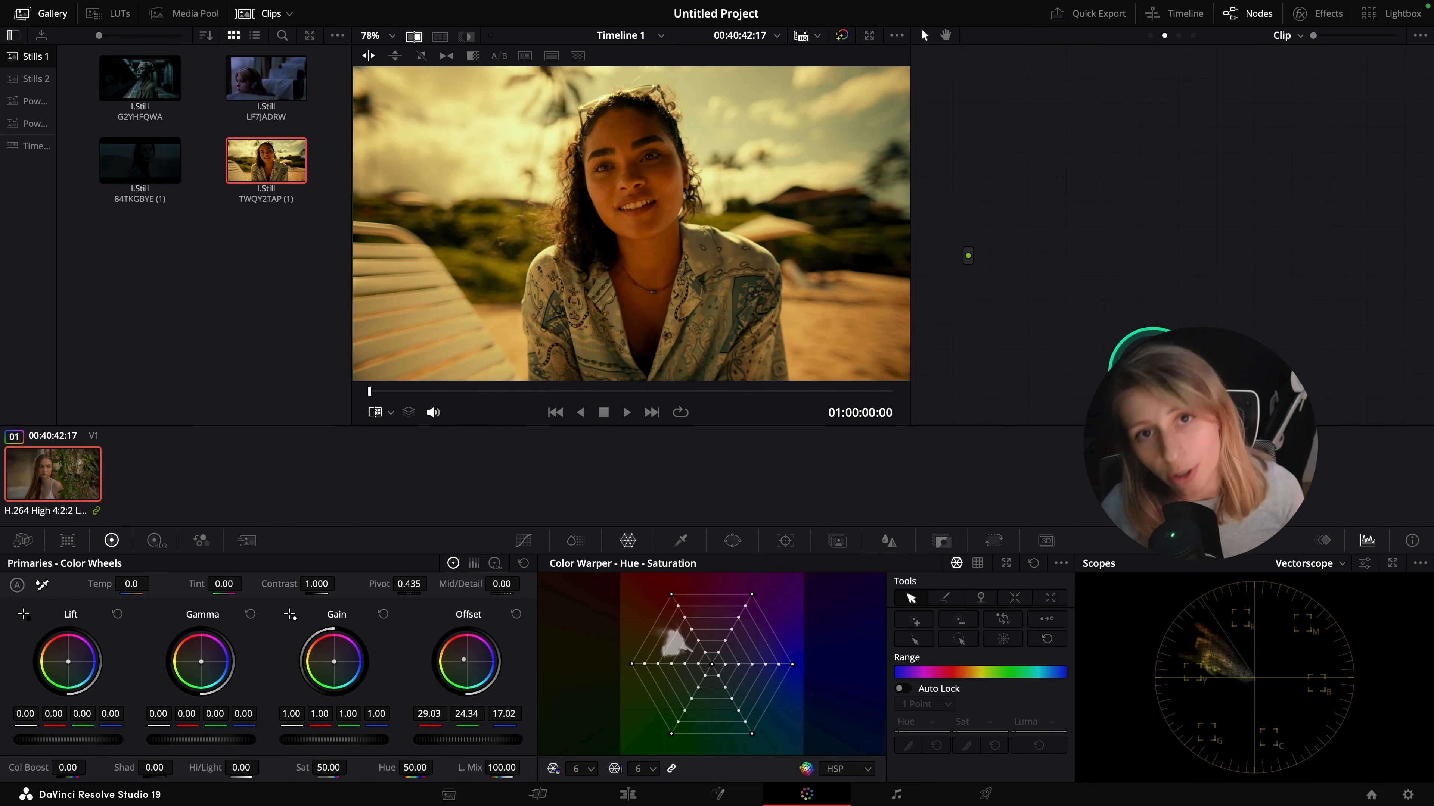
# Switch the scope to Waveform and compare the golden beach still's levels with the clip's
pyautogui.click(1328, 565)
pyautogui.click(1298, 600)
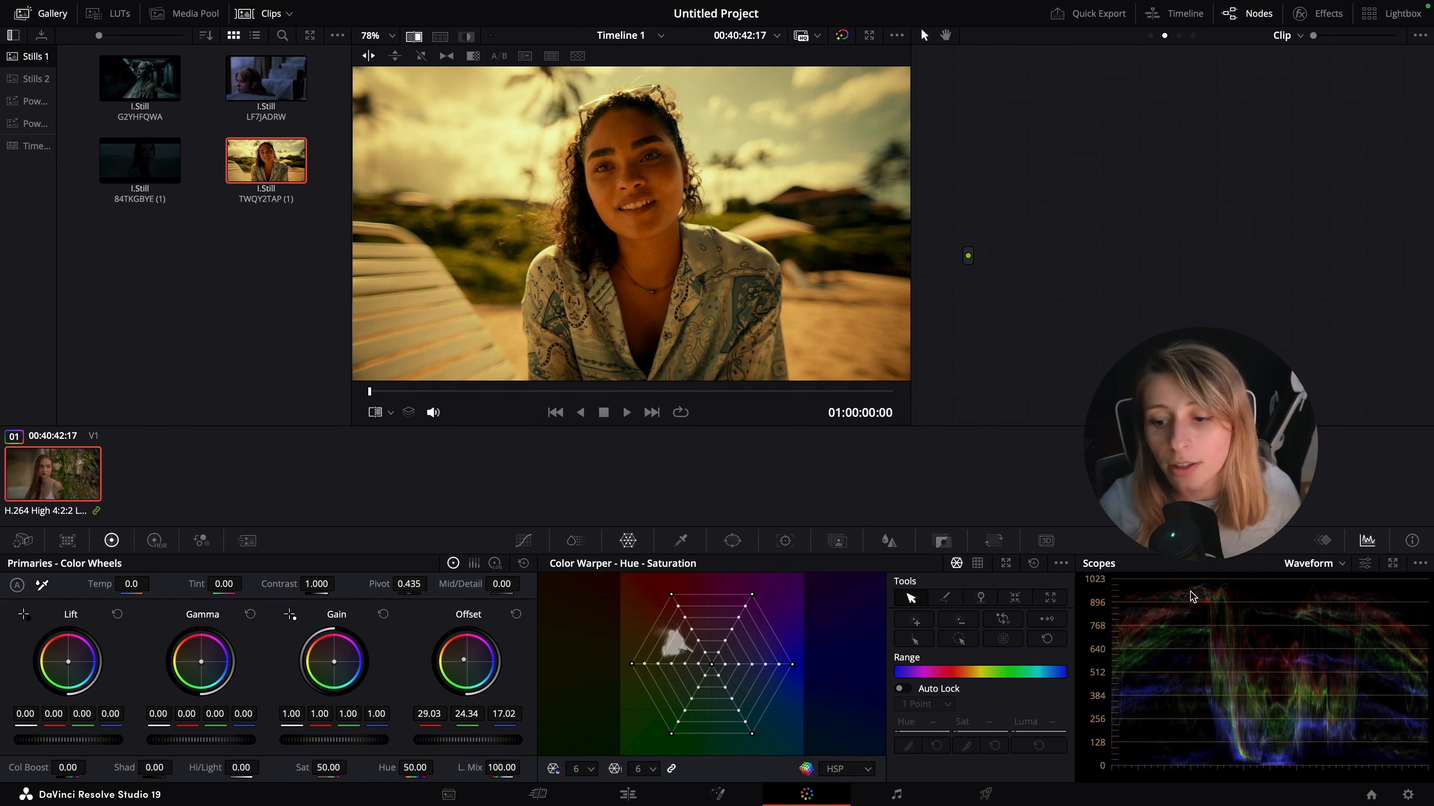
pyautogui.hotkey('ctrl', 'w')
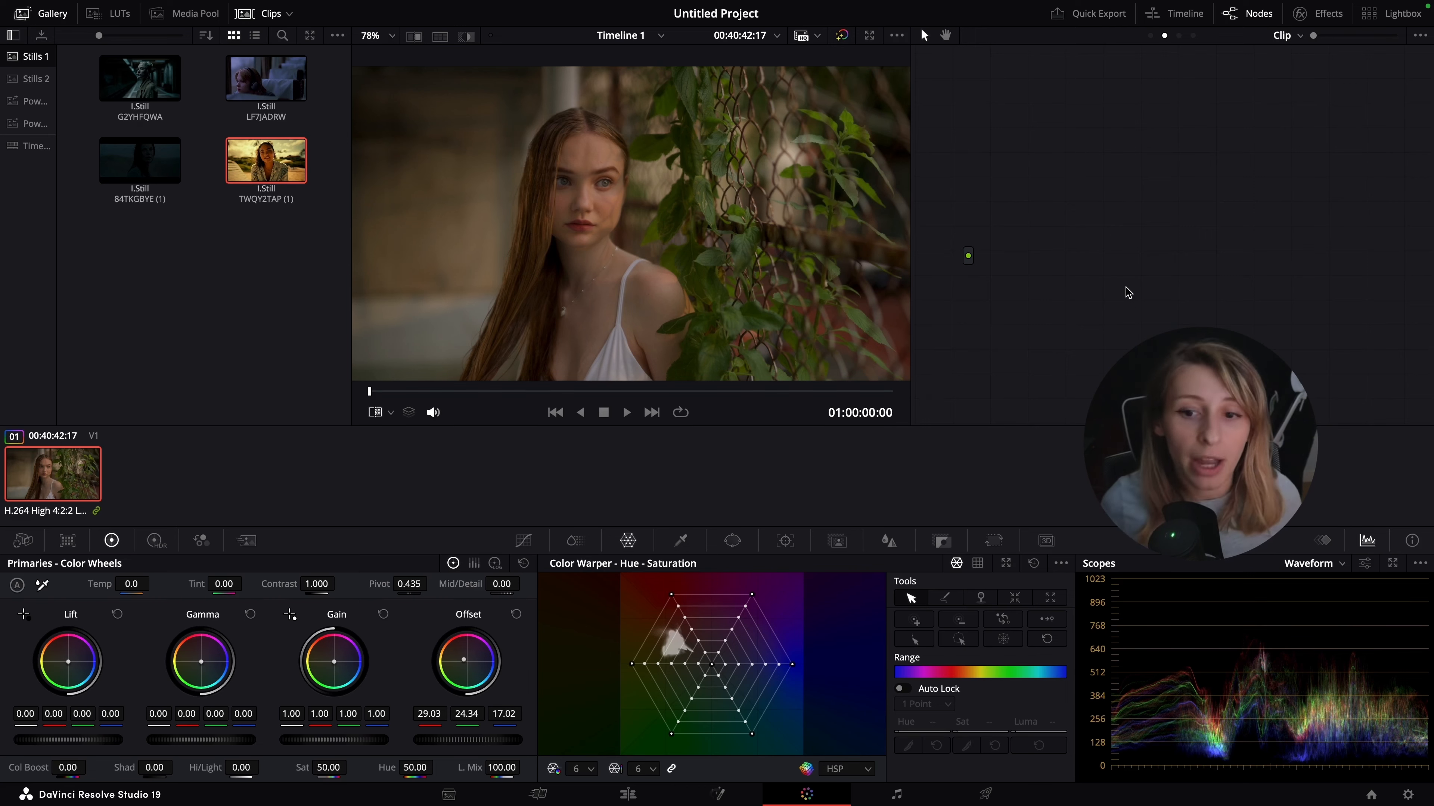
# Toggle between the golden beach reference and the clip in the enlarged viewer to examine their contrast and colour on the waveform
pyautogui.click(1152, 263)
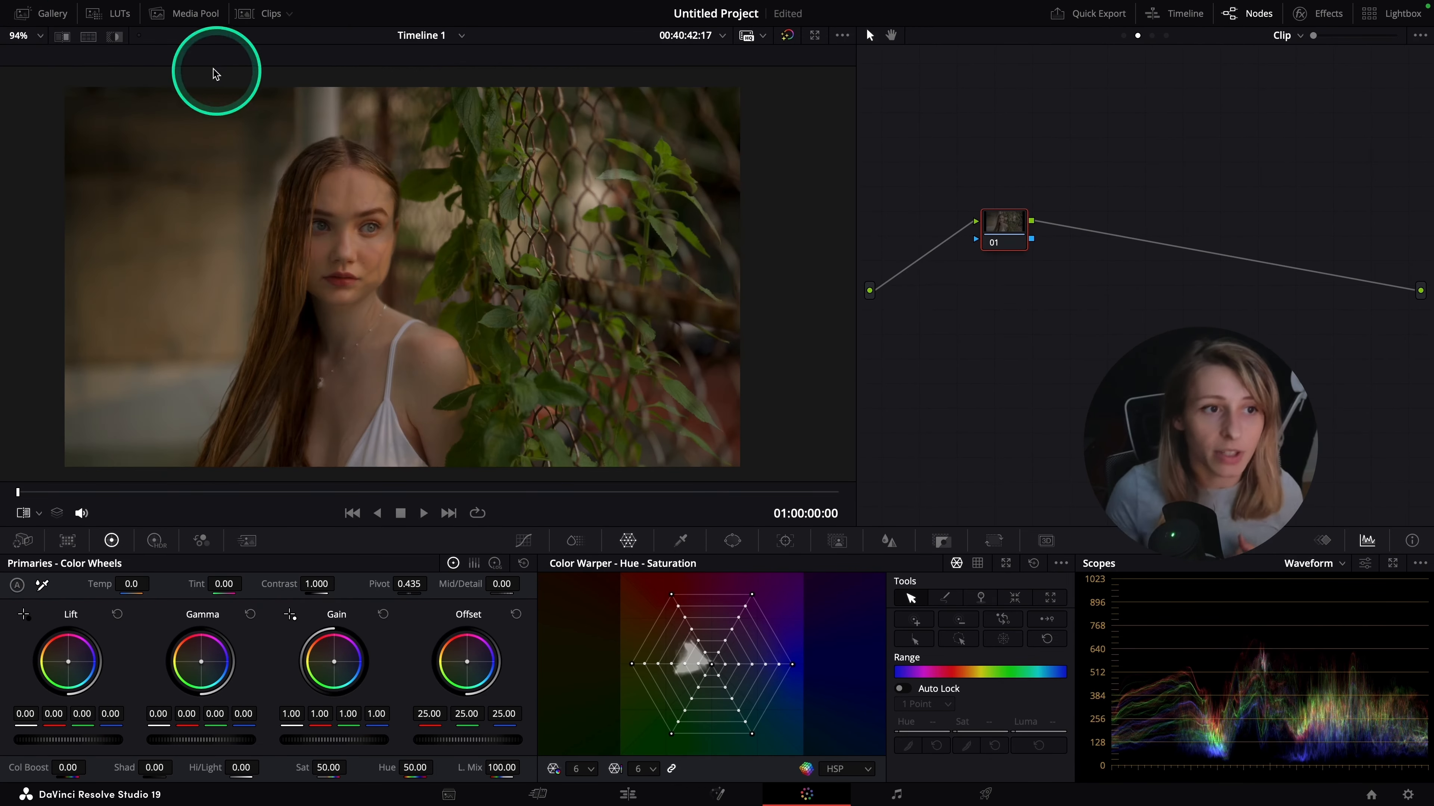
pyautogui.click(62, 36)
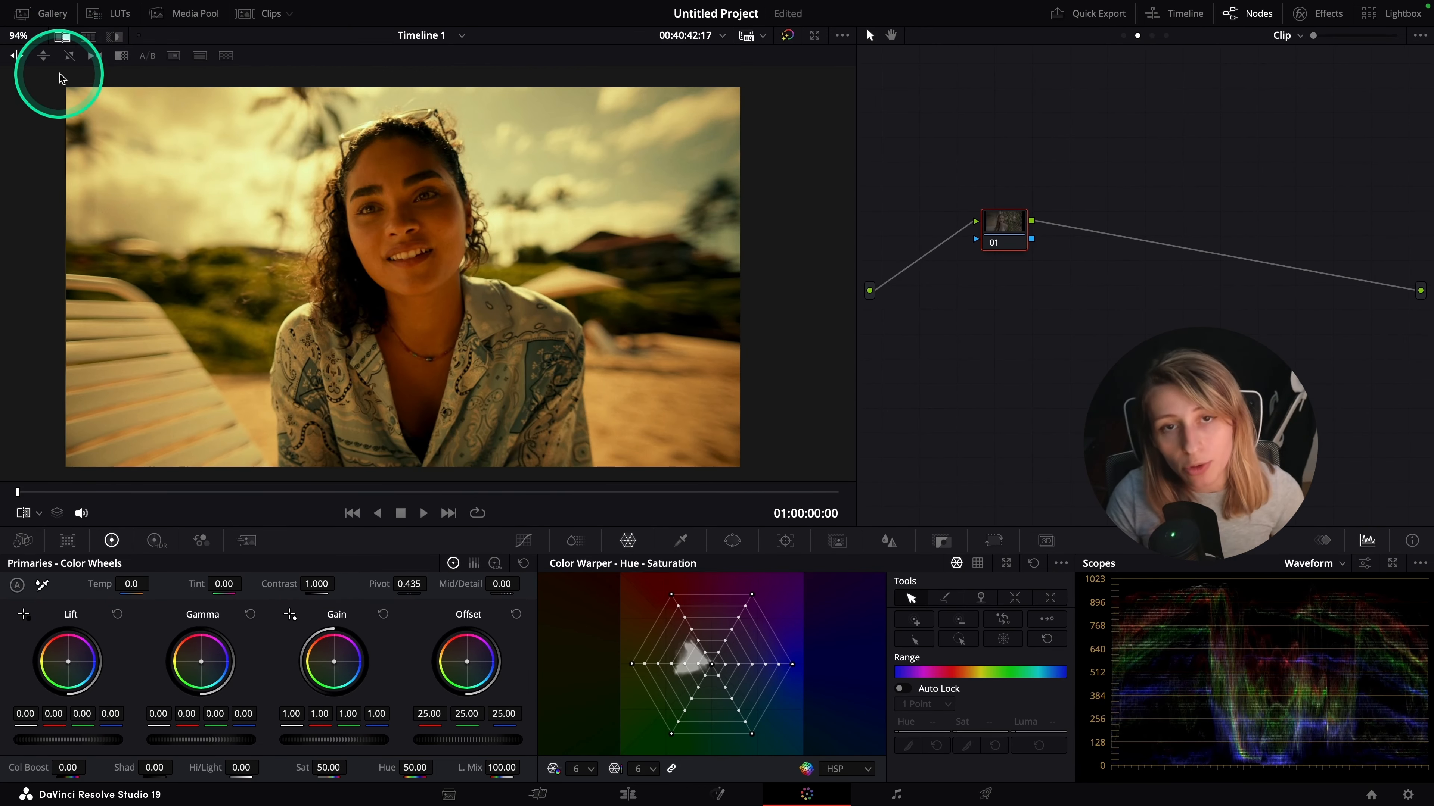
pyautogui.click(62, 37)
pyautogui.click(62, 37)
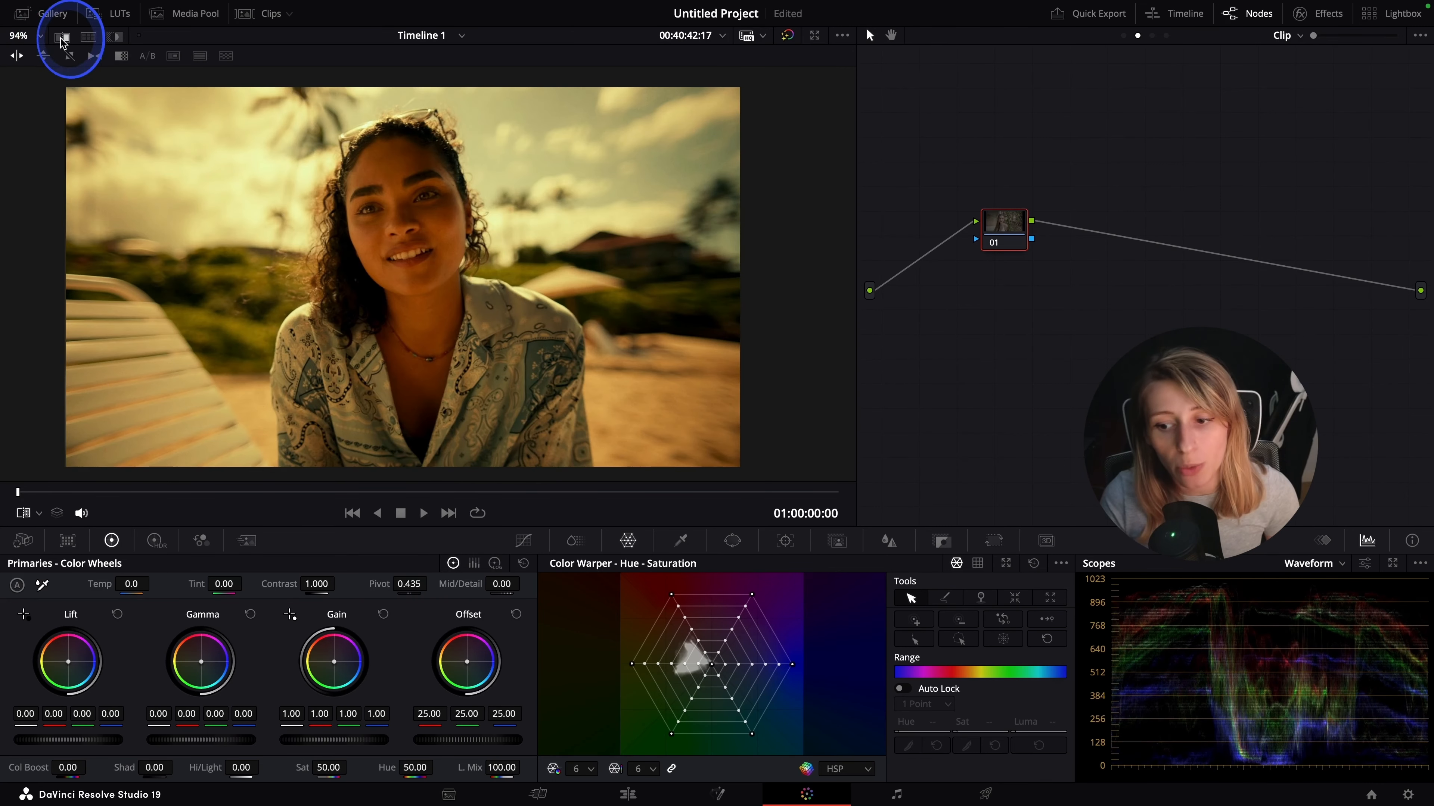
pyautogui.click(62, 37)
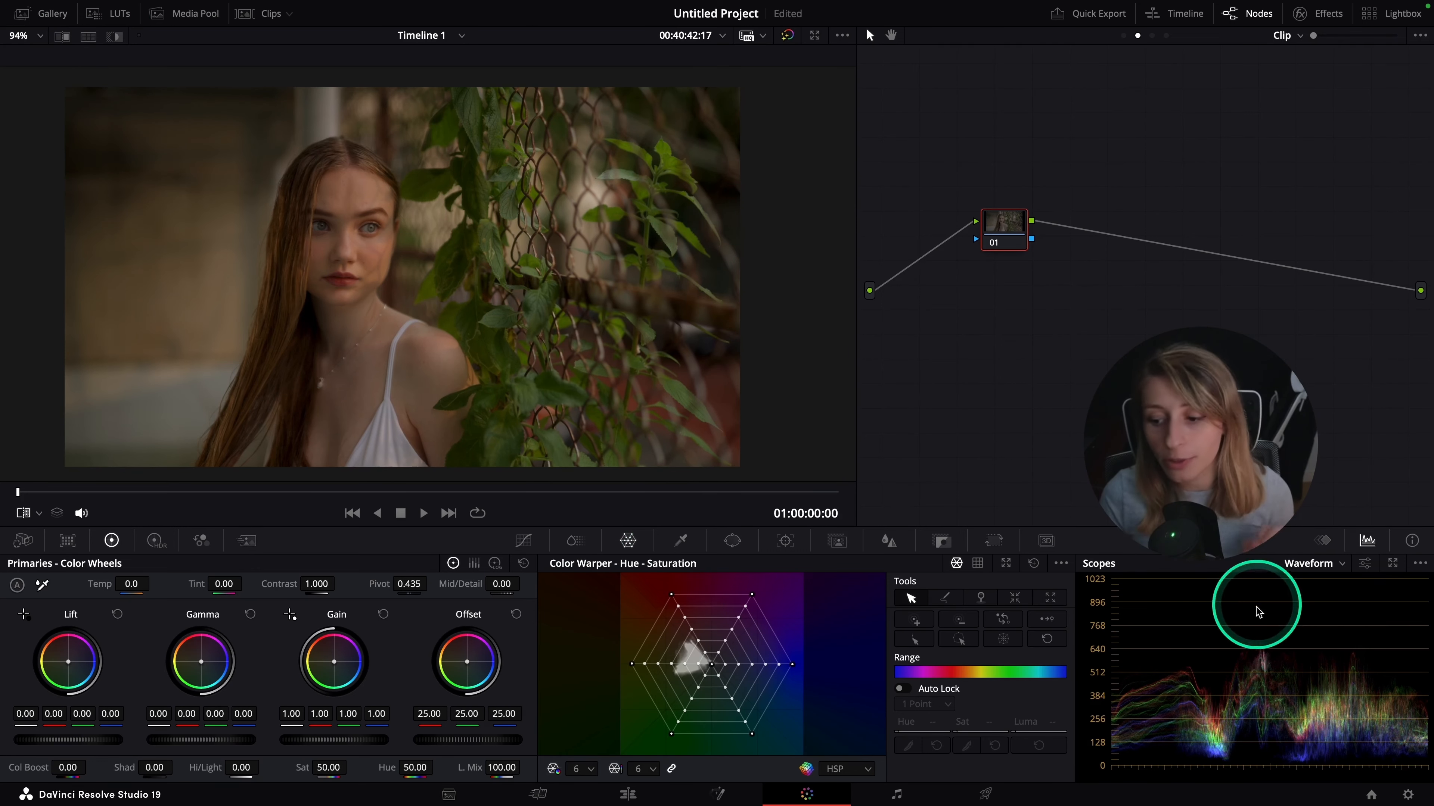
# Review the project's Color Management settings and the Color Space Transform settings in the Group Pre-Clip and Group Post-Clip nodes
pyautogui.click(1407, 794)
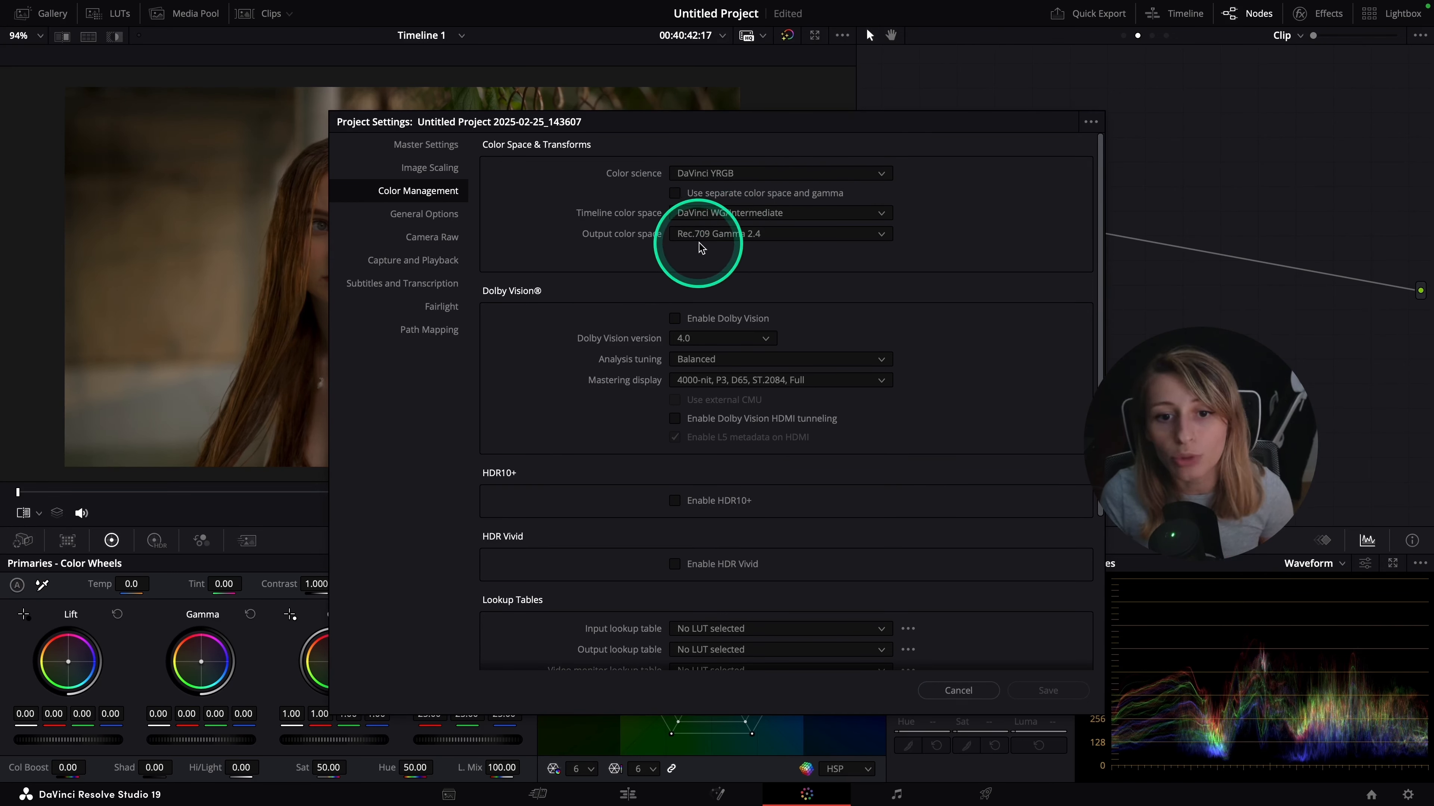
pyautogui.click(958, 690)
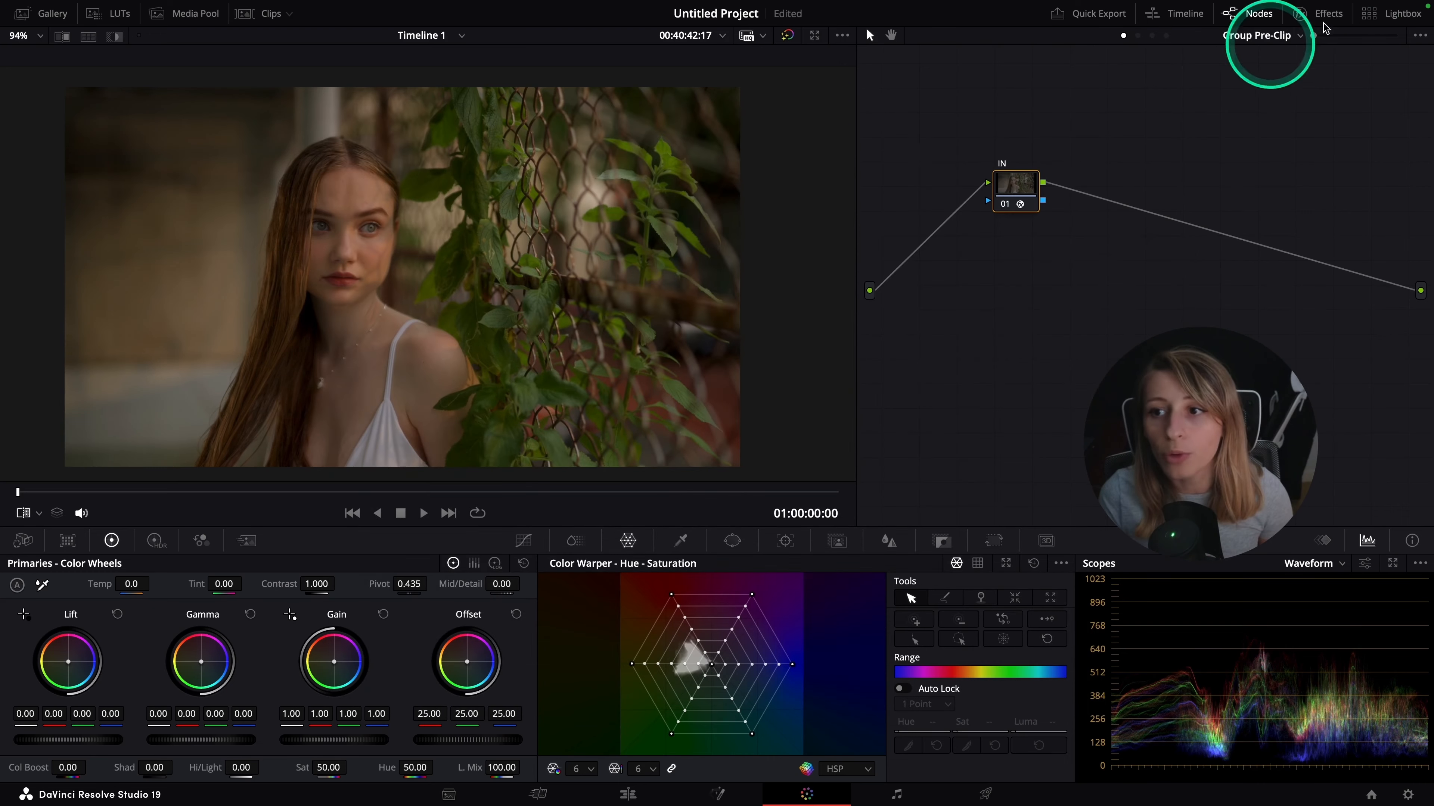
pyautogui.click(1325, 22)
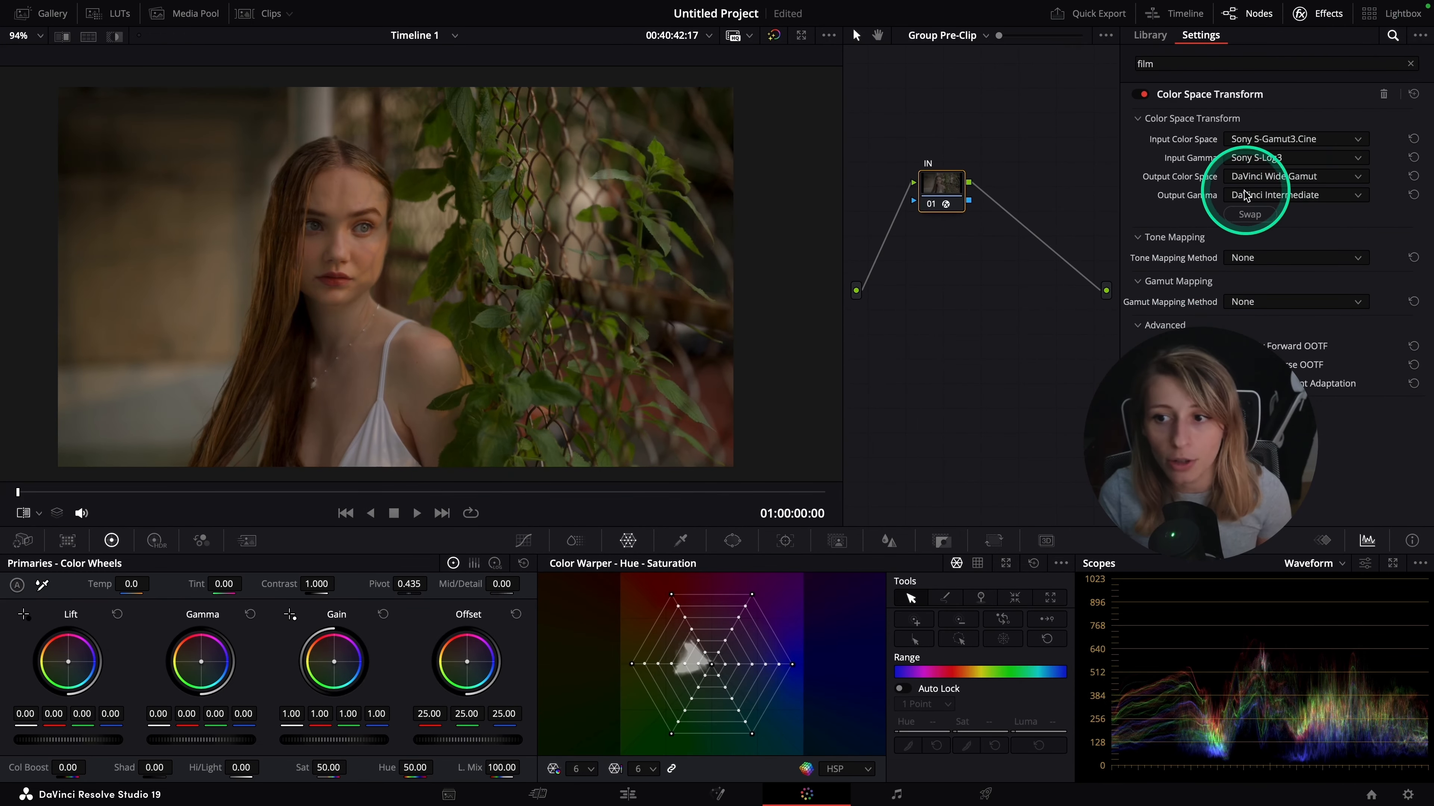
pyautogui.click(1317, 14)
pyautogui.click(1146, 36)
pyautogui.click(1312, 15)
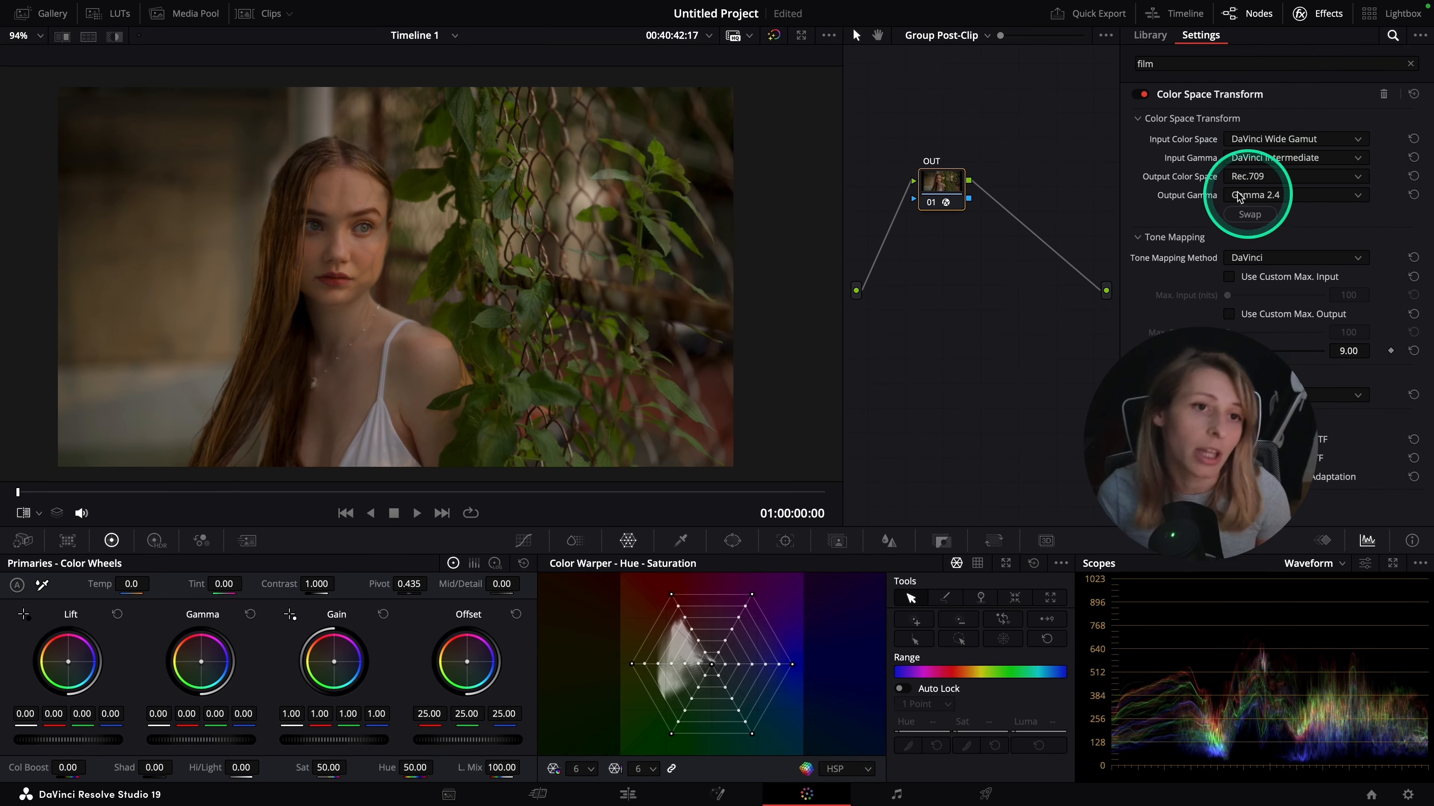
pyautogui.click(1318, 14)
pyautogui.click(1130, 35)
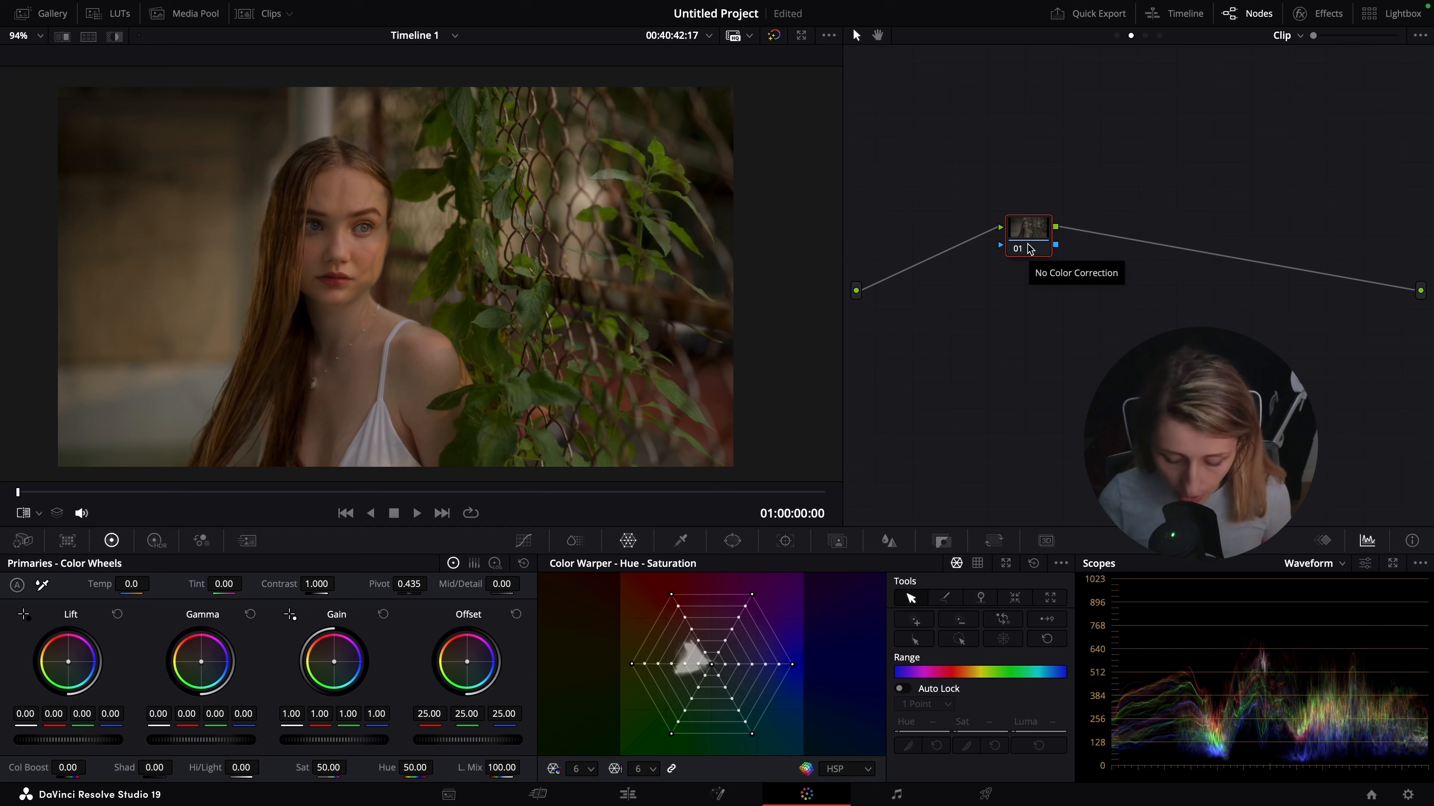
# Add a layer node in parallel with node 01 in the clip's node graph, and select node 01
pyautogui.hotkey('alt', 'l')
pyautogui.click(1016, 219)
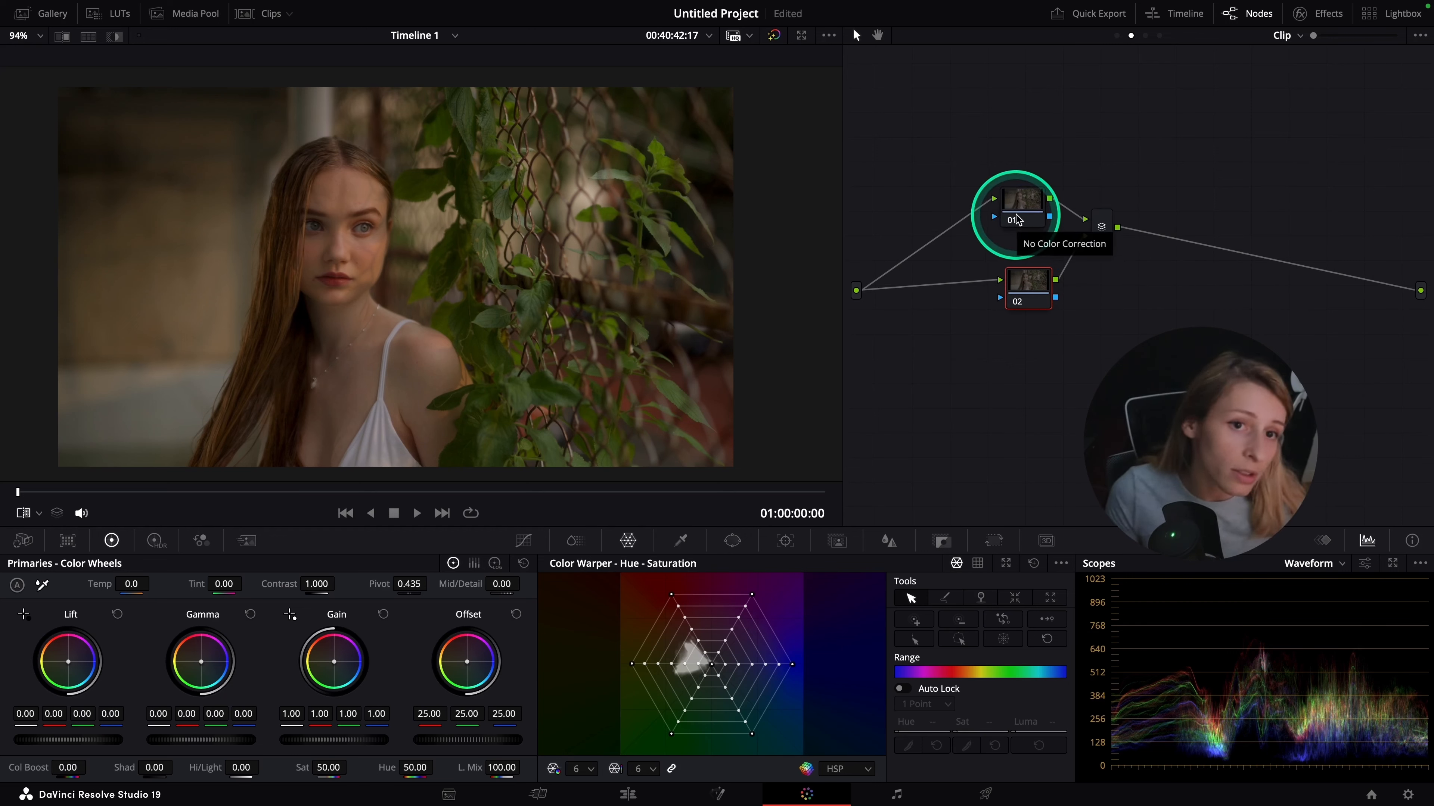
pyautogui.click(1036, 203)
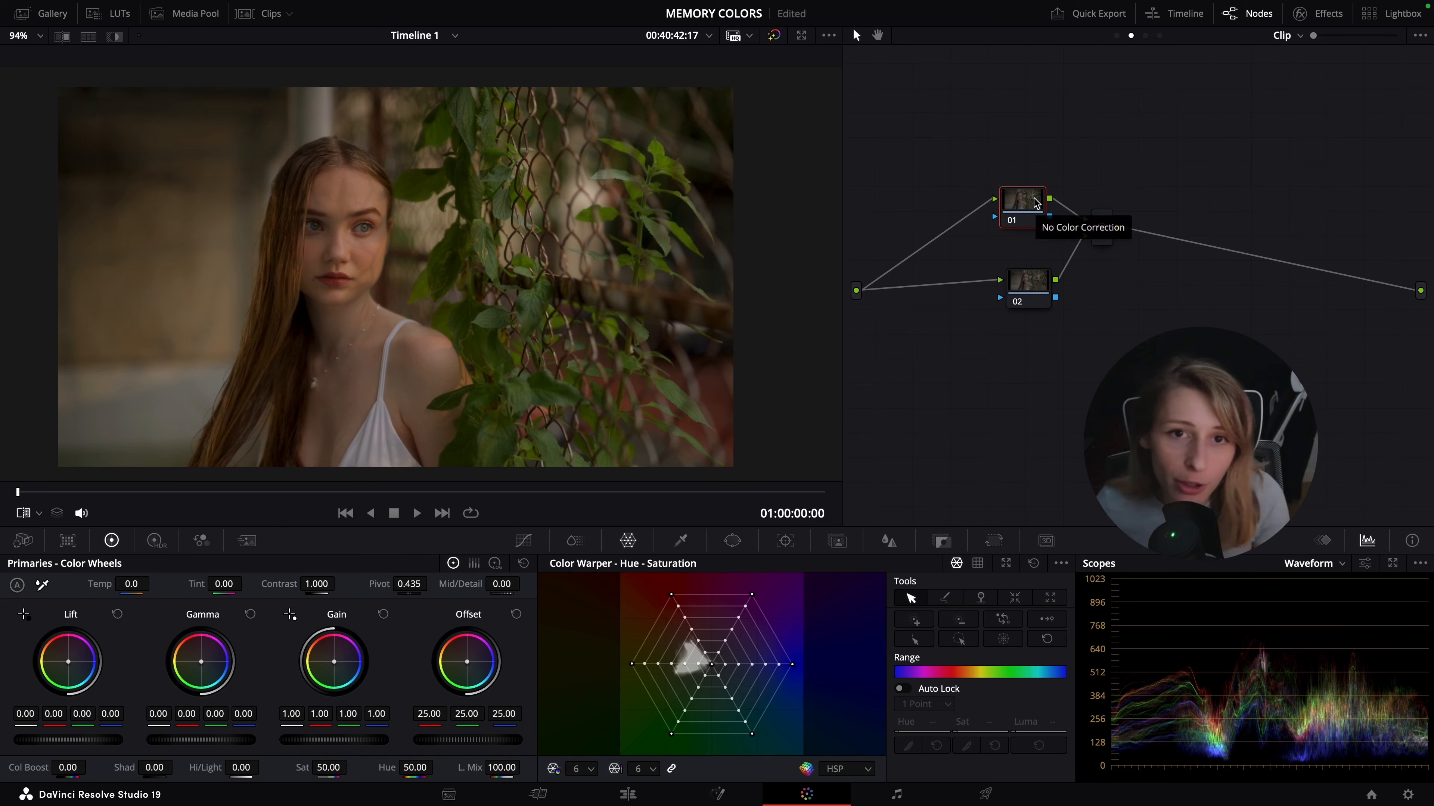
# Label node 01 as WARMTH
pyautogui.rightClick(1036, 204)
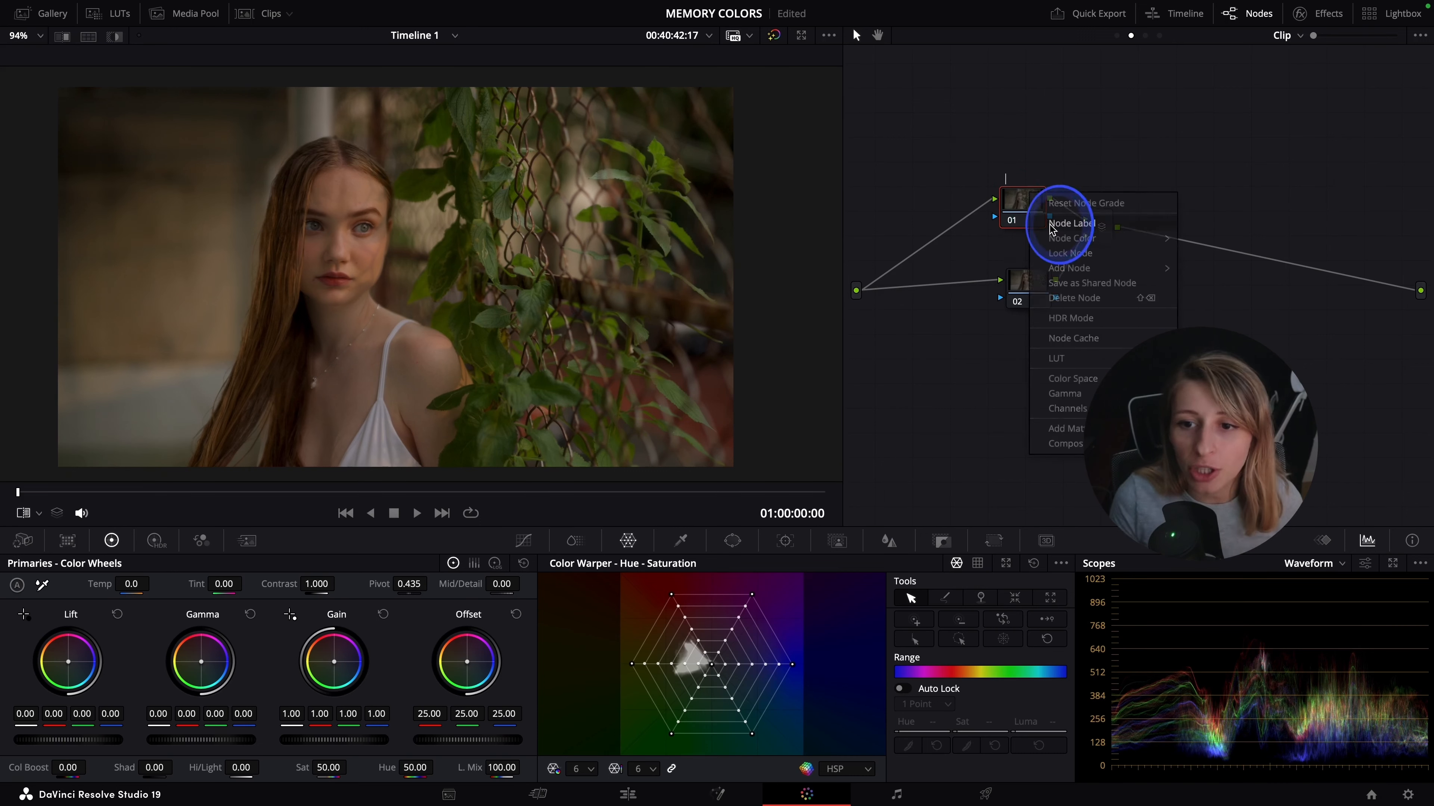
pyautogui.click(1051, 227)
pyautogui.write('WARN')
pyautogui.press('BackSpace')
pyautogui.write('MTH')
pyautogui.click(1050, 236)
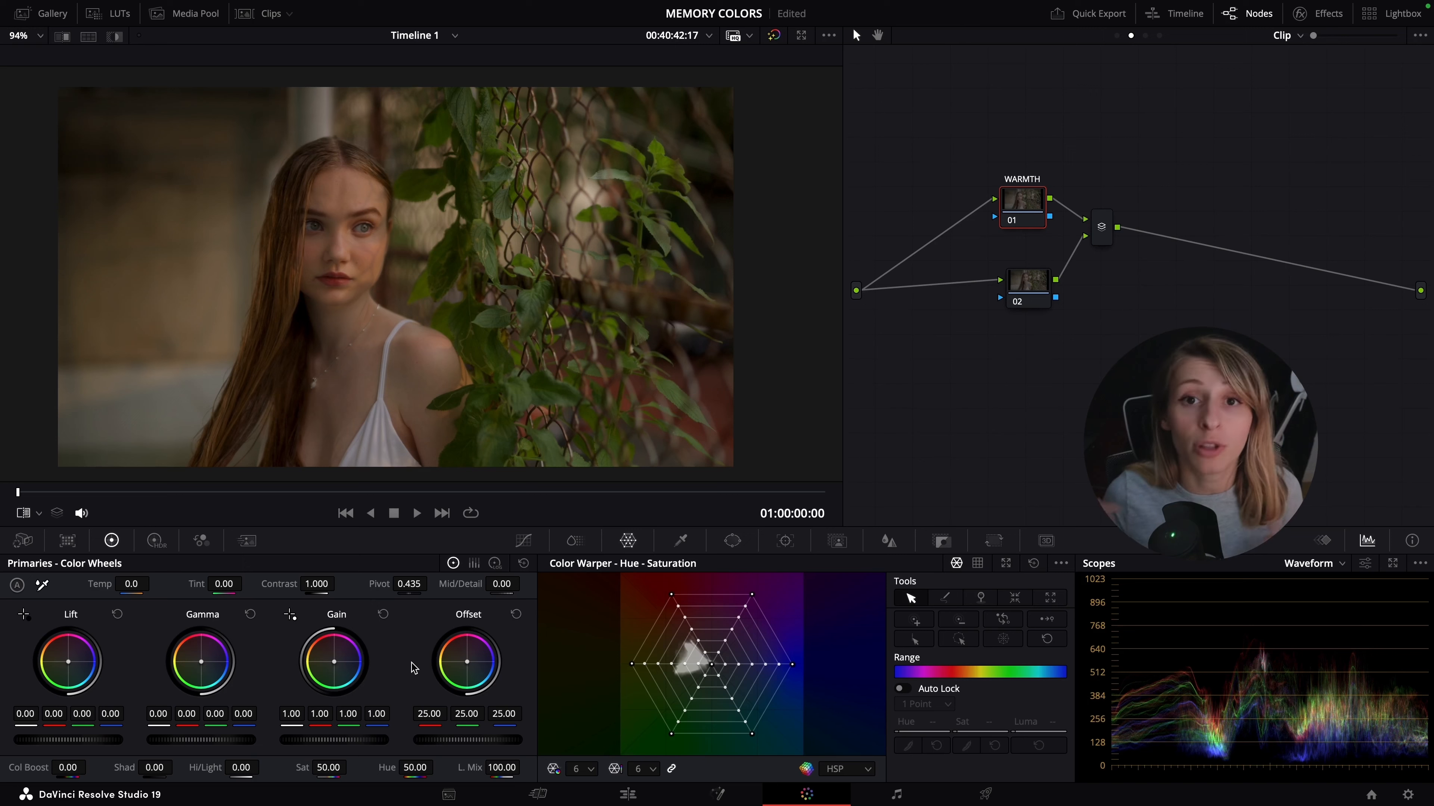
# For the WARMTH node, show the HDR color wheels and review their Color Space and Gamma options
pyautogui.click(156, 543)
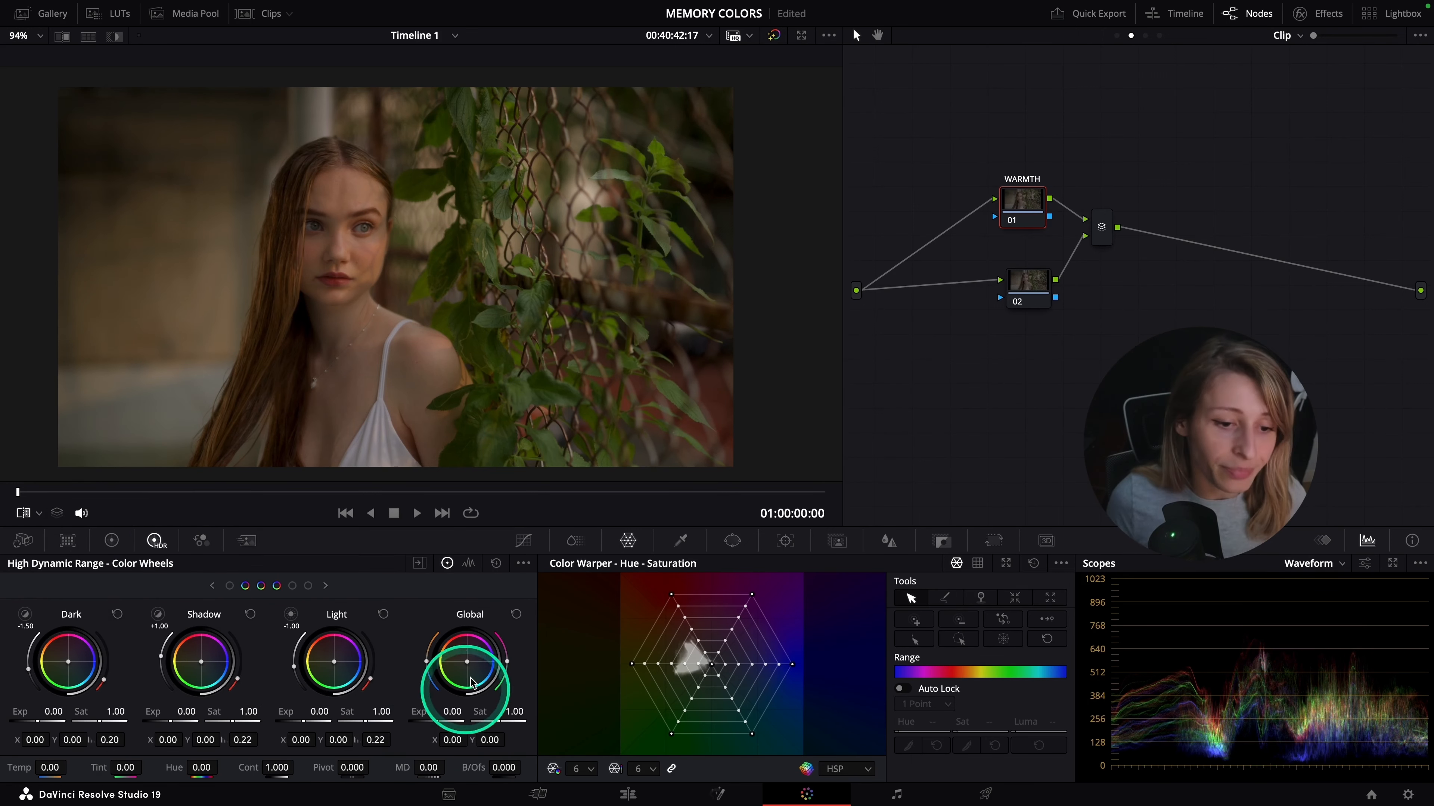
pyautogui.click(524, 563)
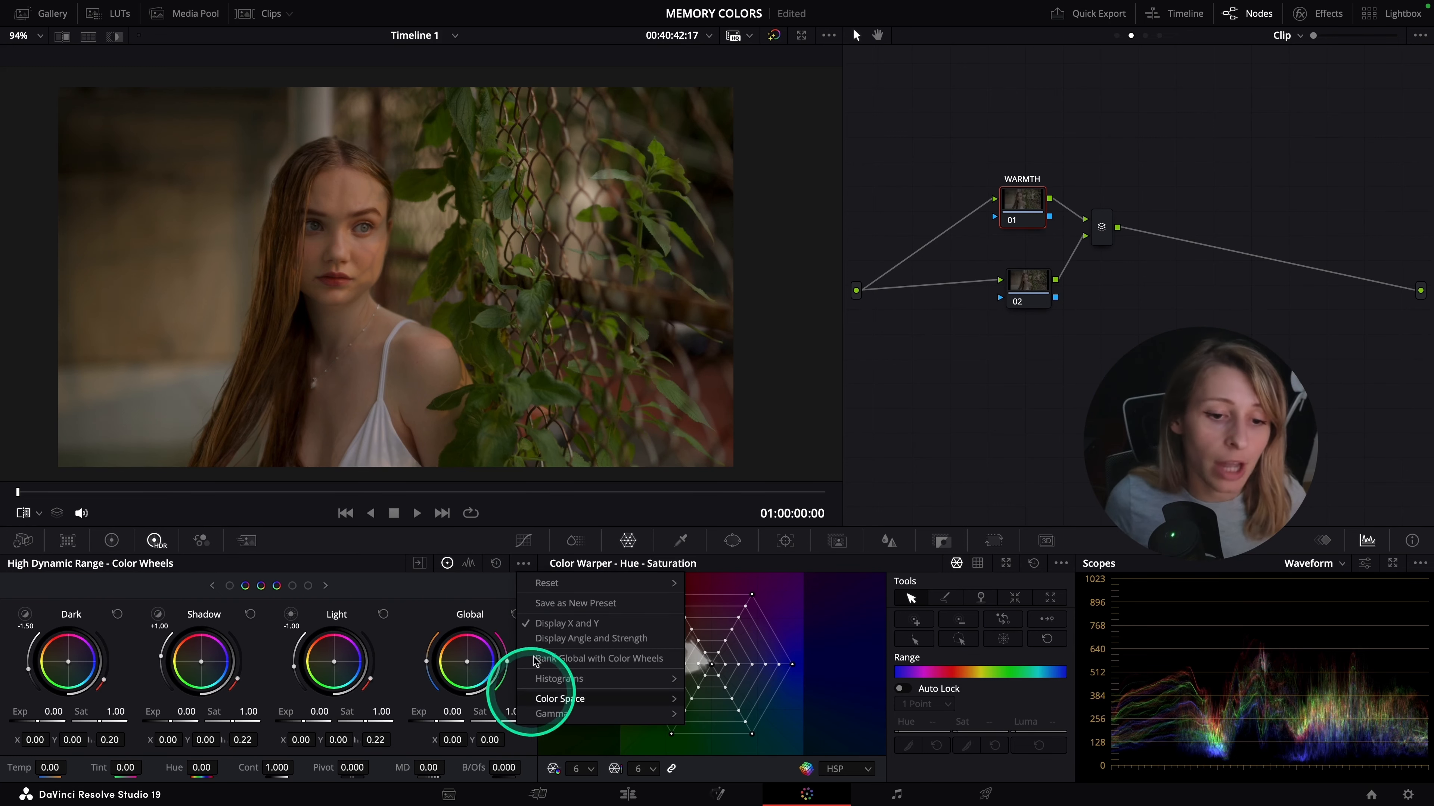
pyautogui.moveTo(546, 712)
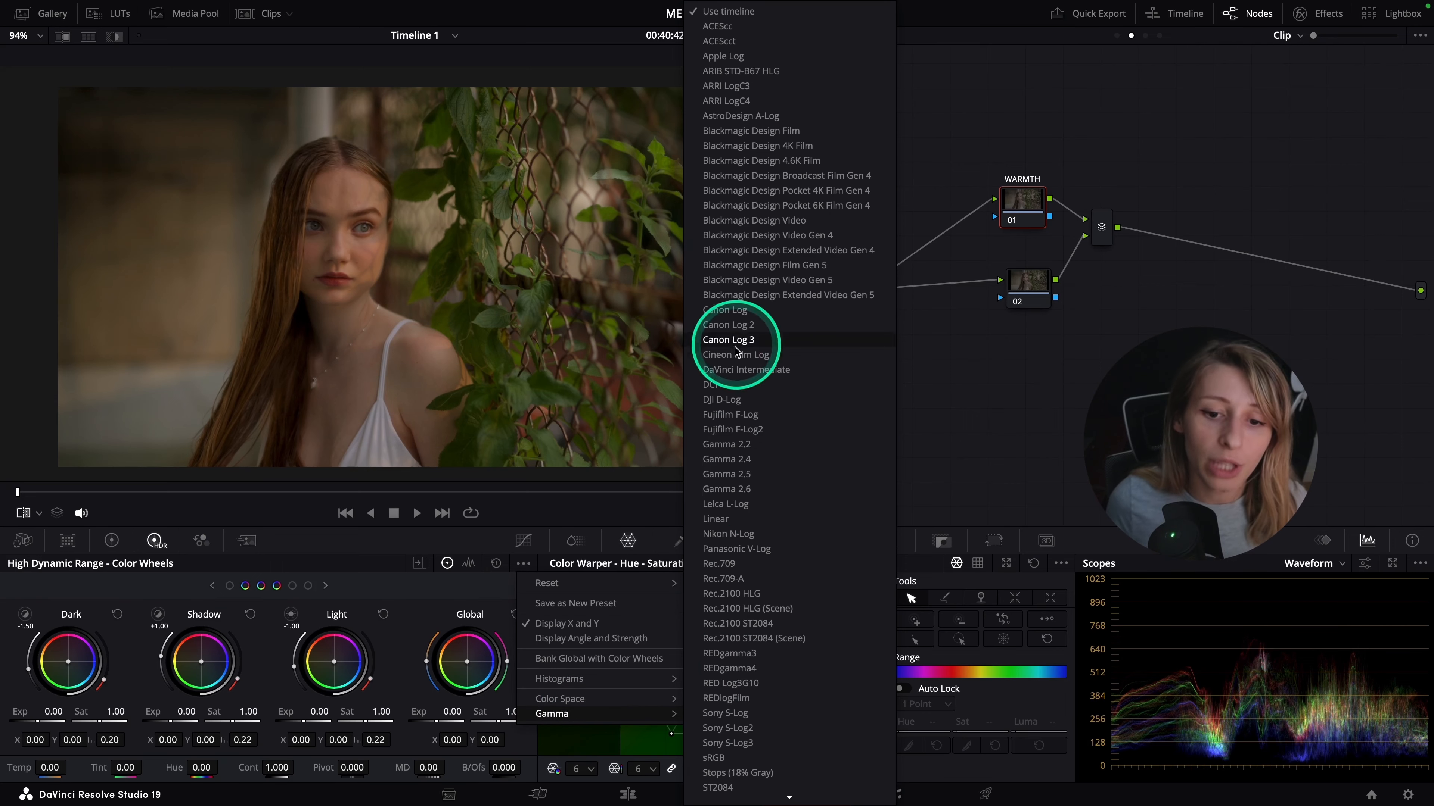
pyautogui.click(716, 519)
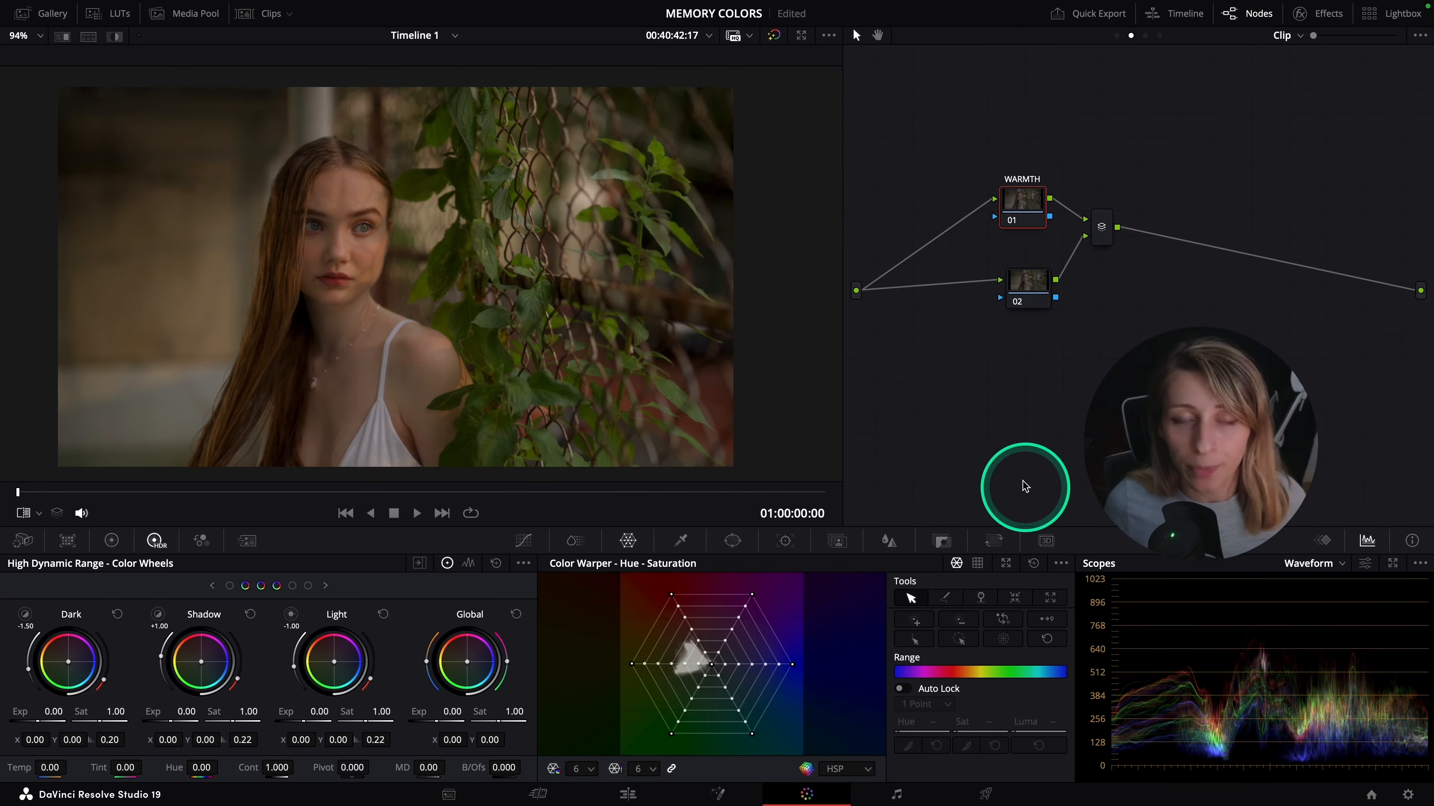
# Push the HDR Light wheel toward golden yellow, to an X of about -0.01, and compare the clip with the reference still
pyautogui.moveTo(354, 676); pyautogui.dragTo(341, 661)
pyautogui.moveTo(339, 661); pyautogui.dragTo(341, 659)
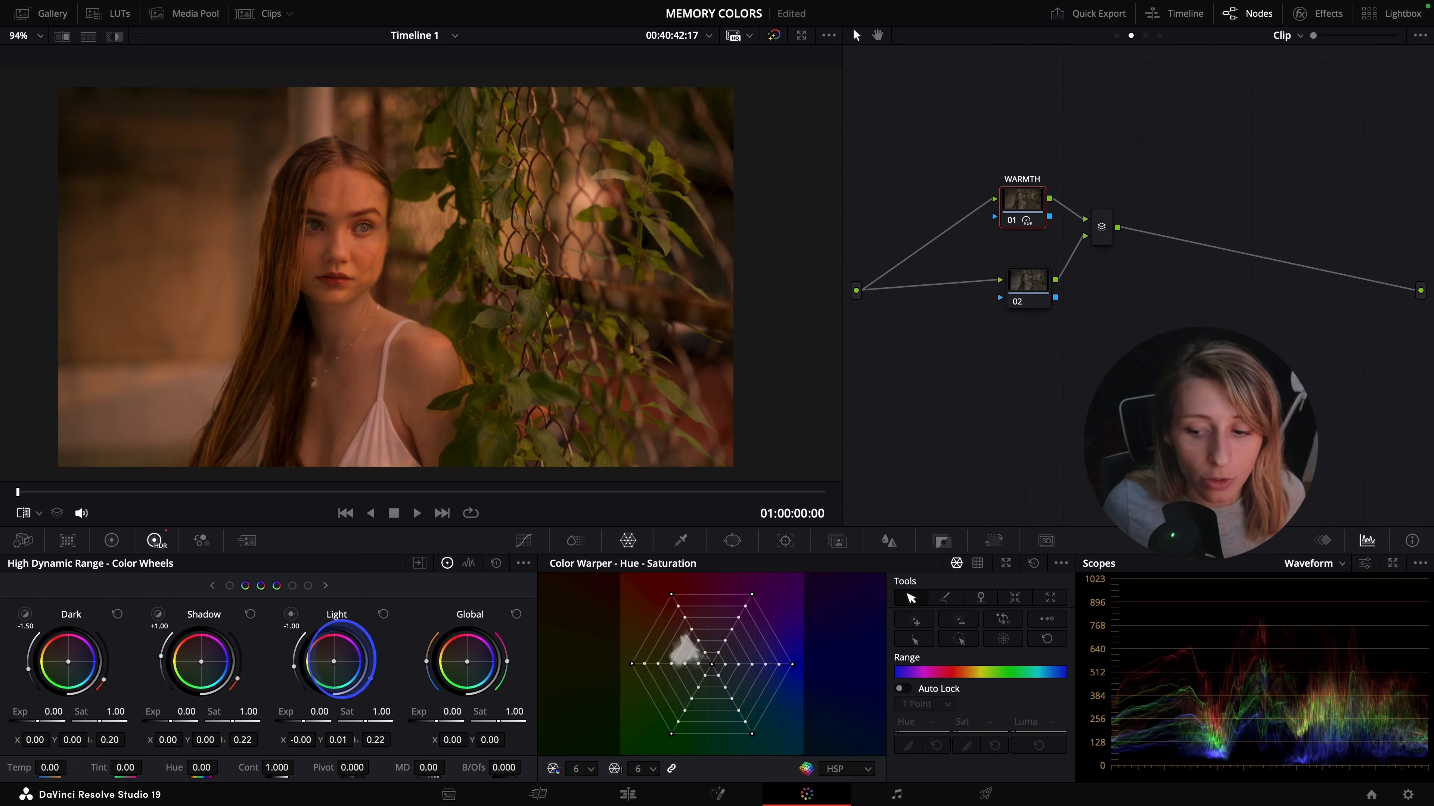
pyautogui.click(62, 37)
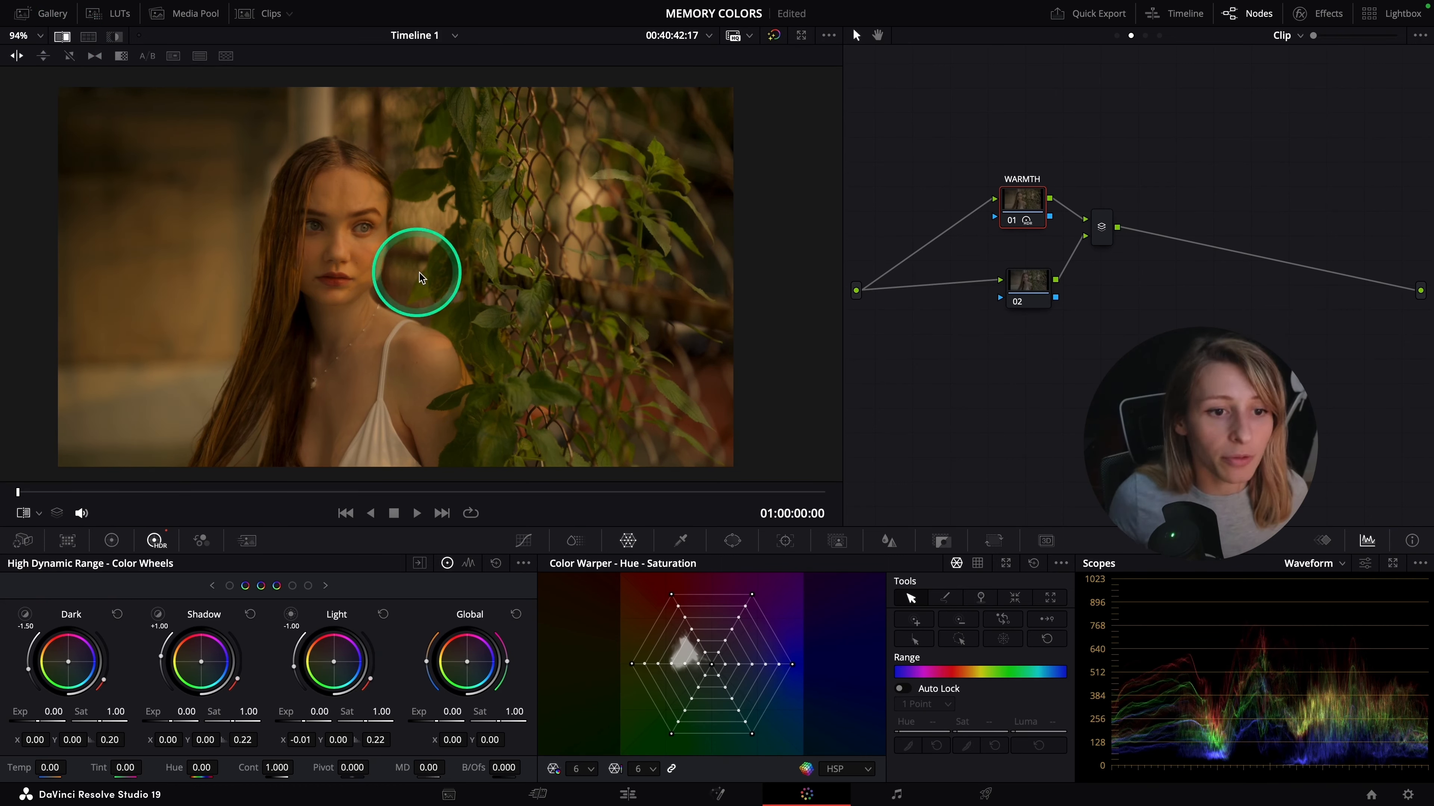
pyautogui.click(63, 37)
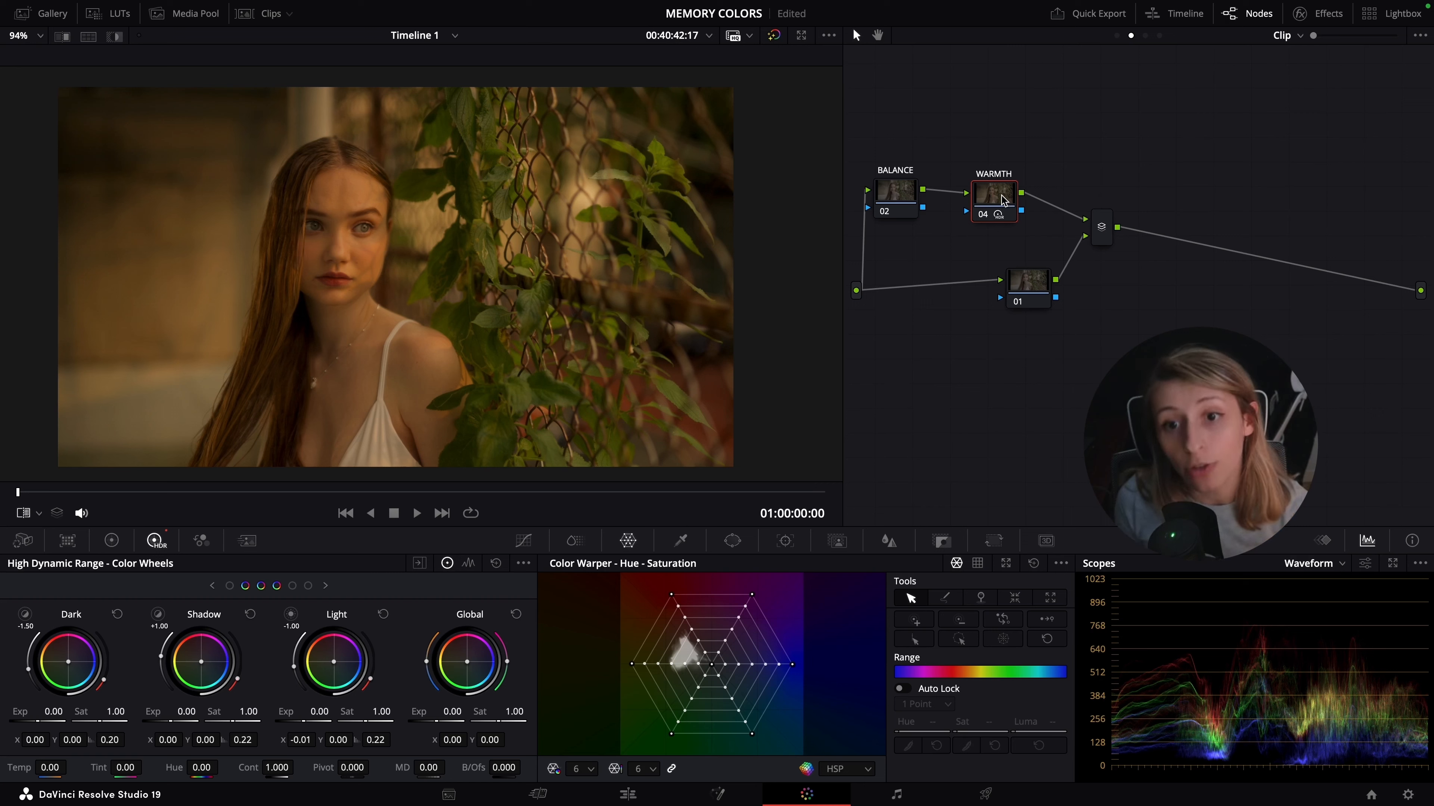
# Raise the BALANCE node's HDR Global exposure to 0.68, comparing the clip with the reference still in a split wipe
pyautogui.click(1022, 263)
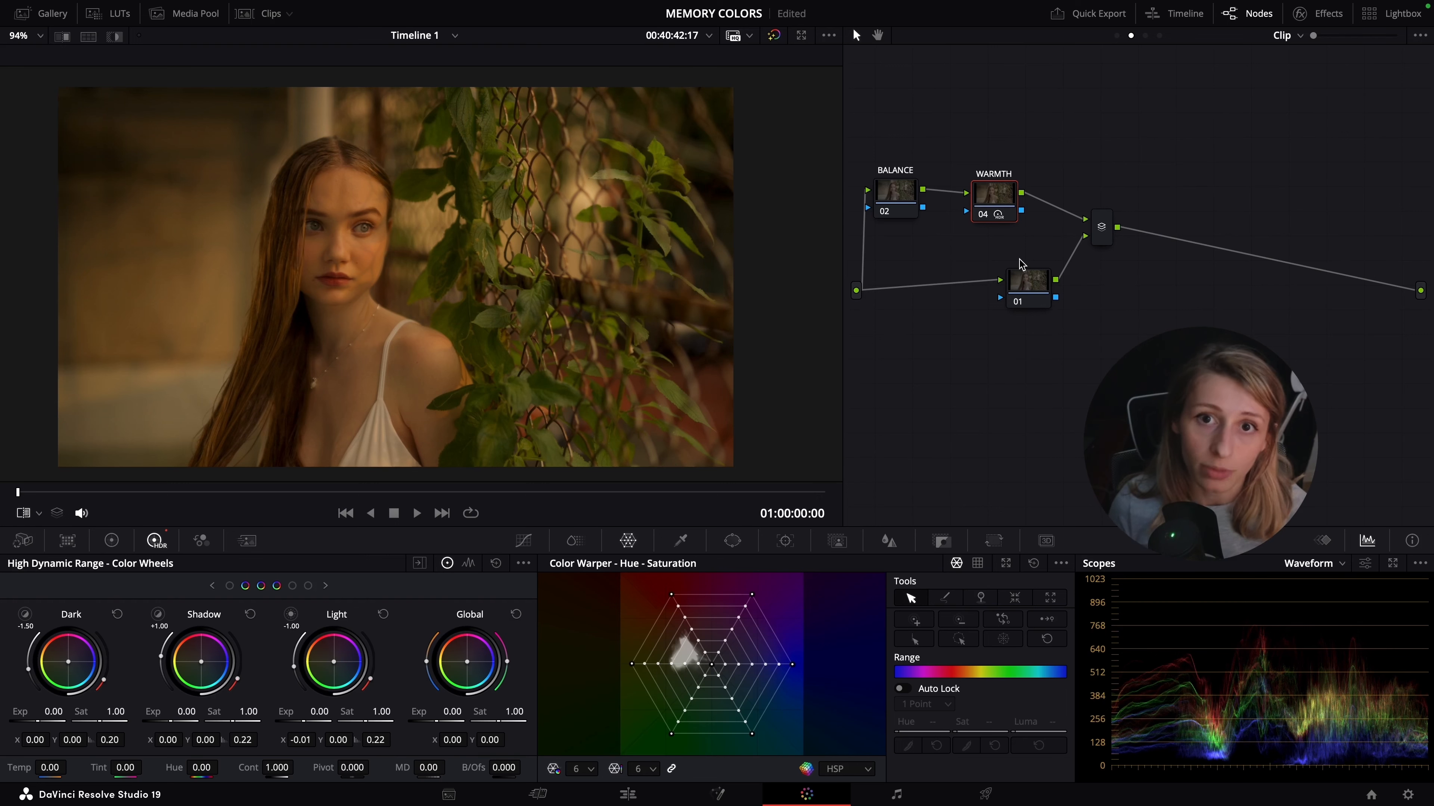
pyautogui.hotkey('shift', ';')
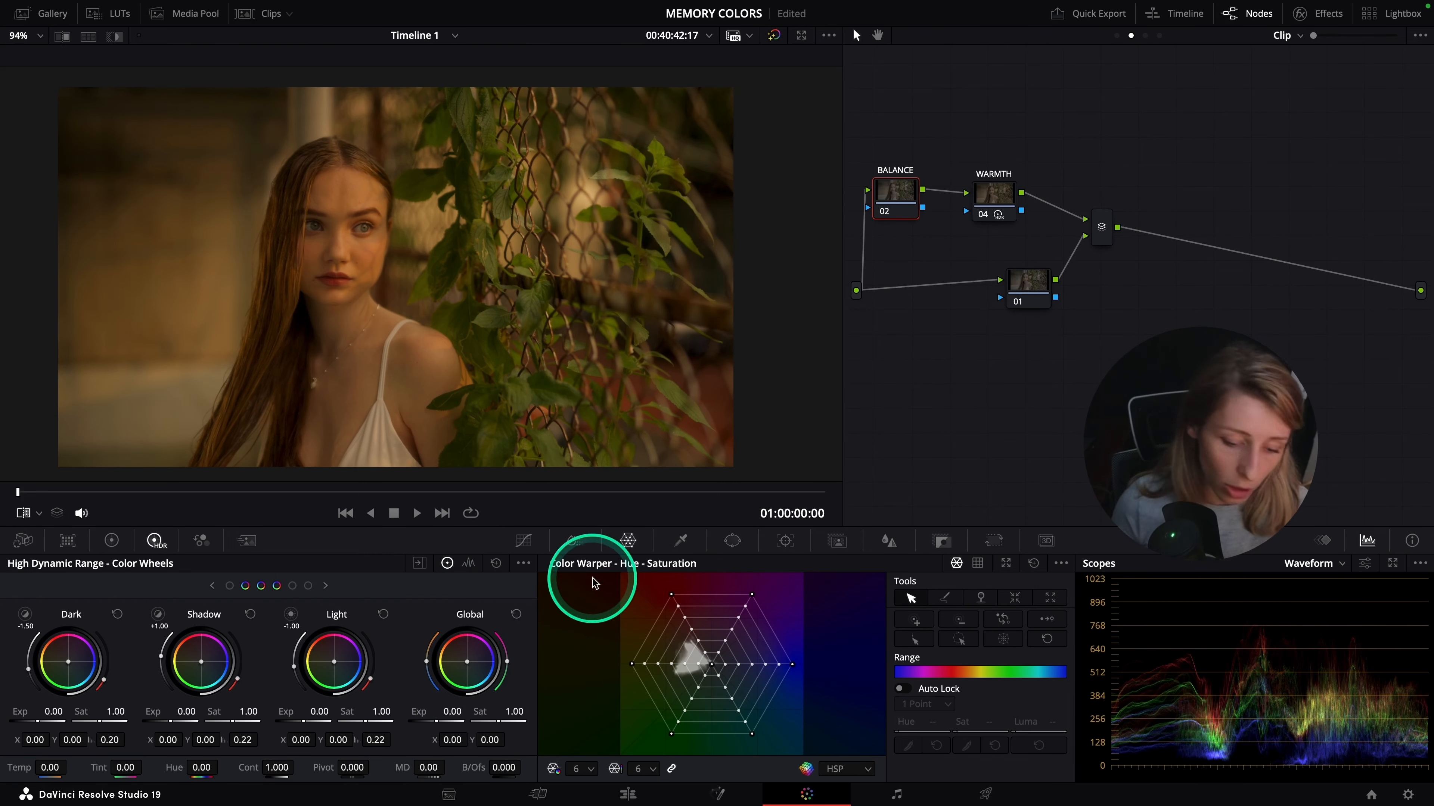
pyautogui.moveTo(437, 726); pyautogui.dragTo(602, 730)
pyautogui.click(62, 36)
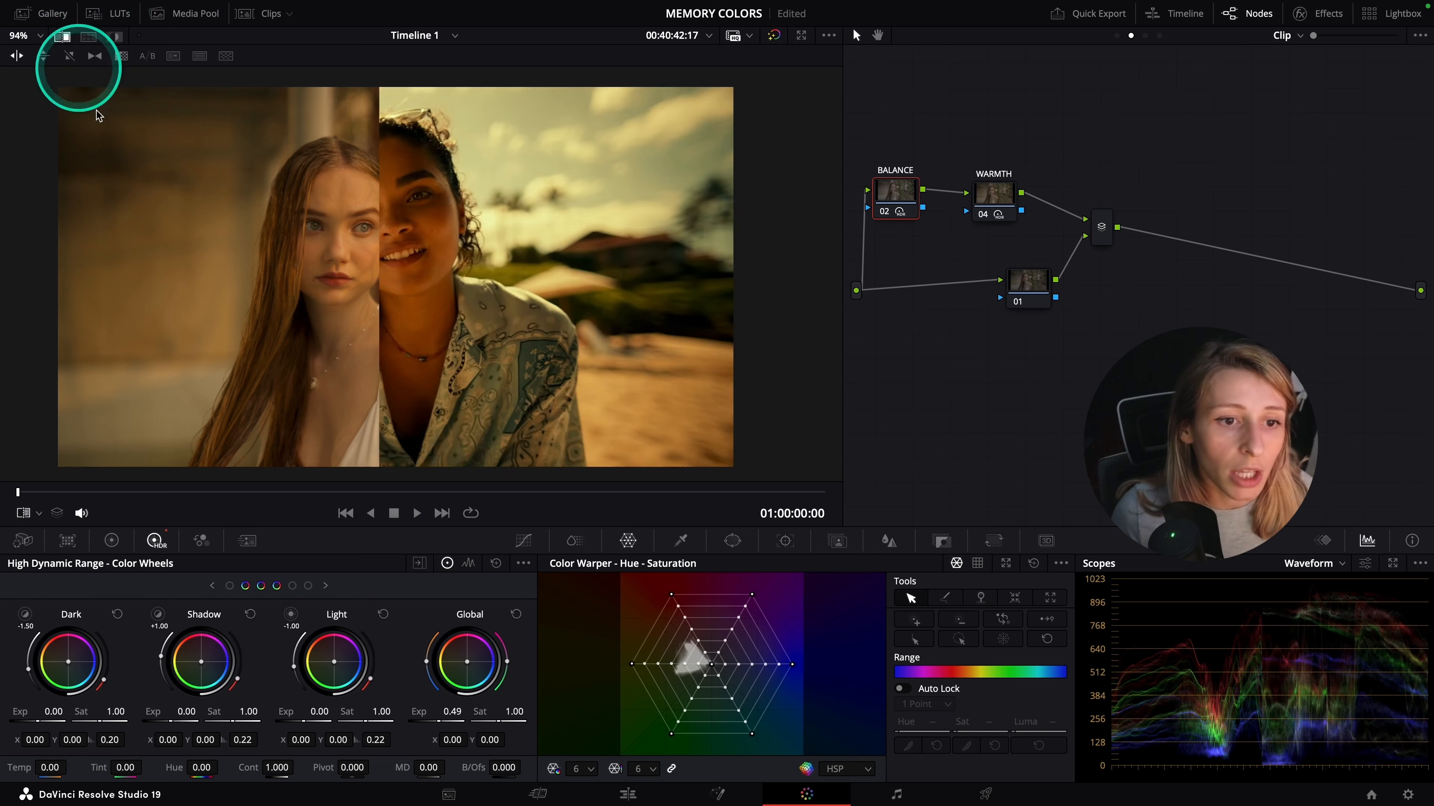
pyautogui.moveTo(449, 734); pyautogui.dragTo(513, 737)
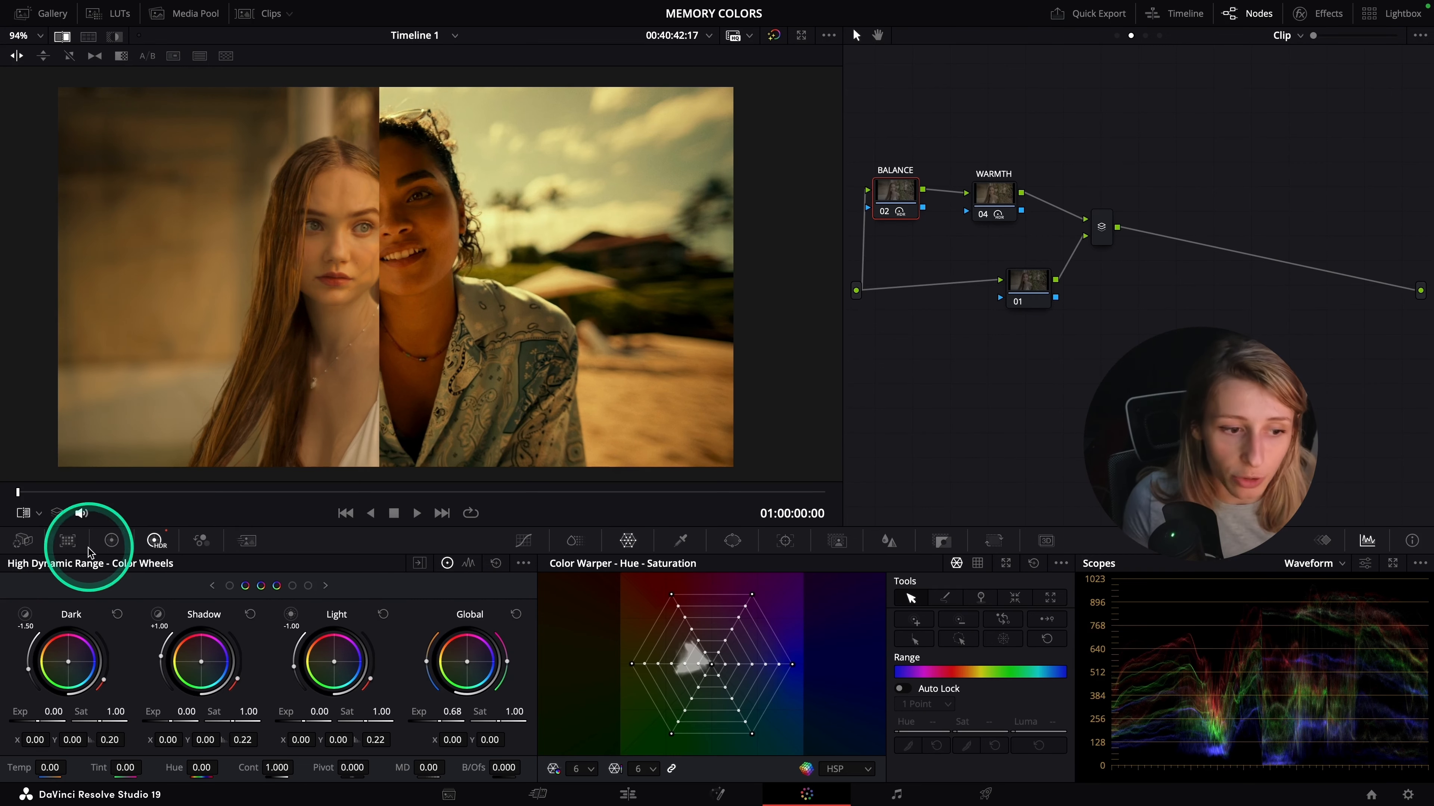
# Set the BALANCE node's primaries pivot to 0.335 and contrast to 1.152, judging it against the wiped reference still
pyautogui.click(111, 540)
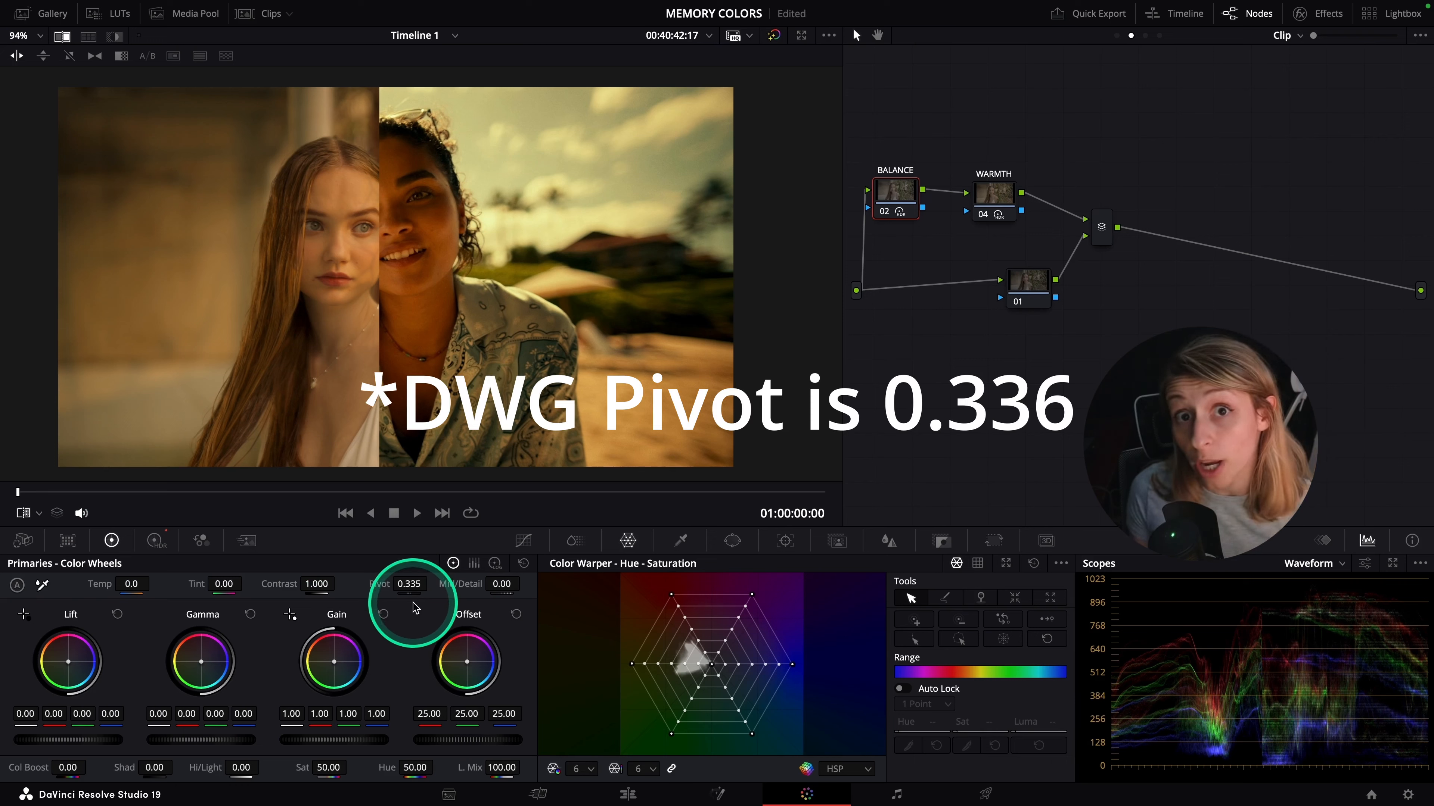
pyautogui.moveTo(279, 584); pyautogui.dragTo(352, 607)
pyautogui.moveTo(379, 316); pyautogui.dragTo(475, 271)
pyautogui.click(62, 36)
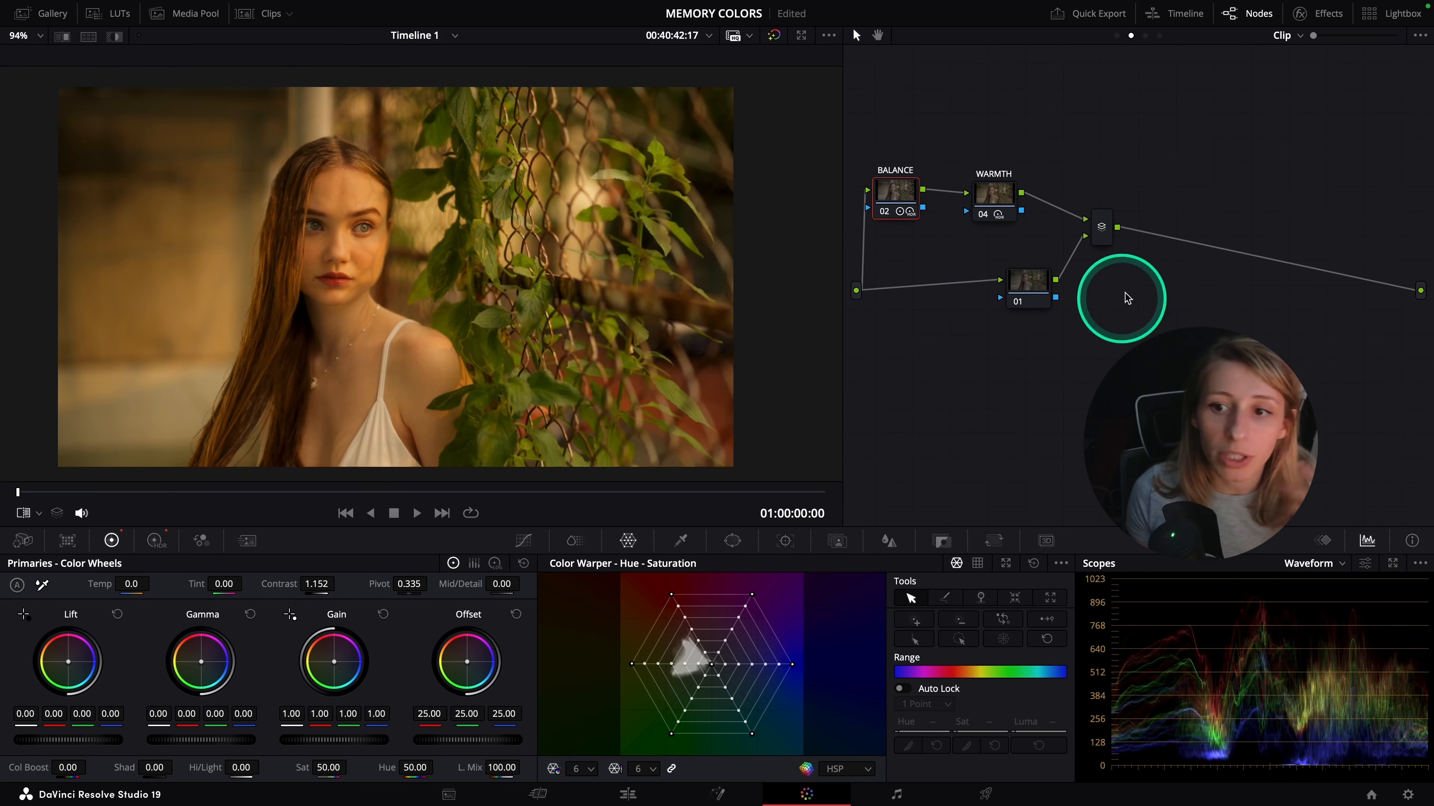
# Toggle the BALANCE and WARMTH nodes off and on to compare their effects on the clip
pyautogui.click(1005, 195)
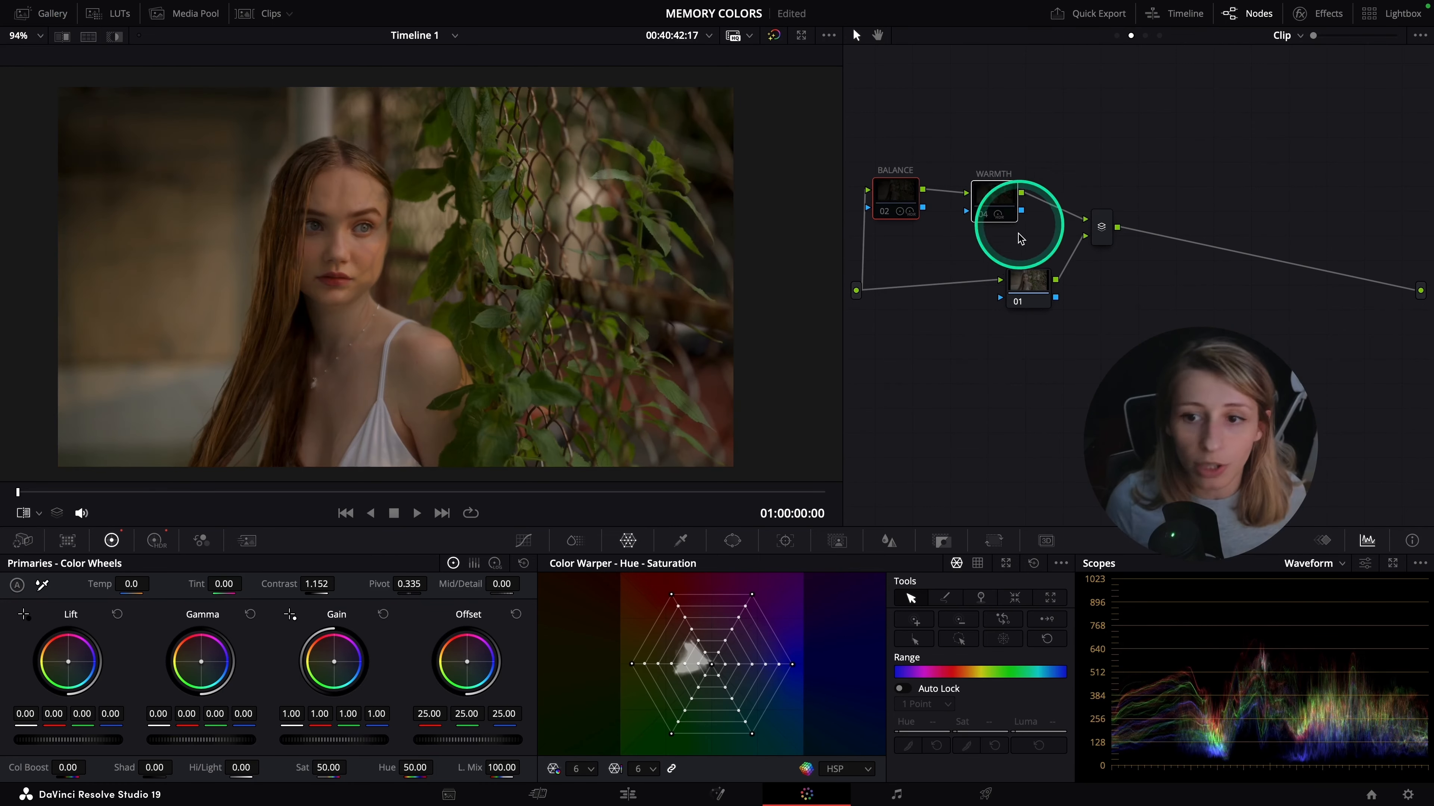
pyautogui.hotkey('ctrl', 'd')
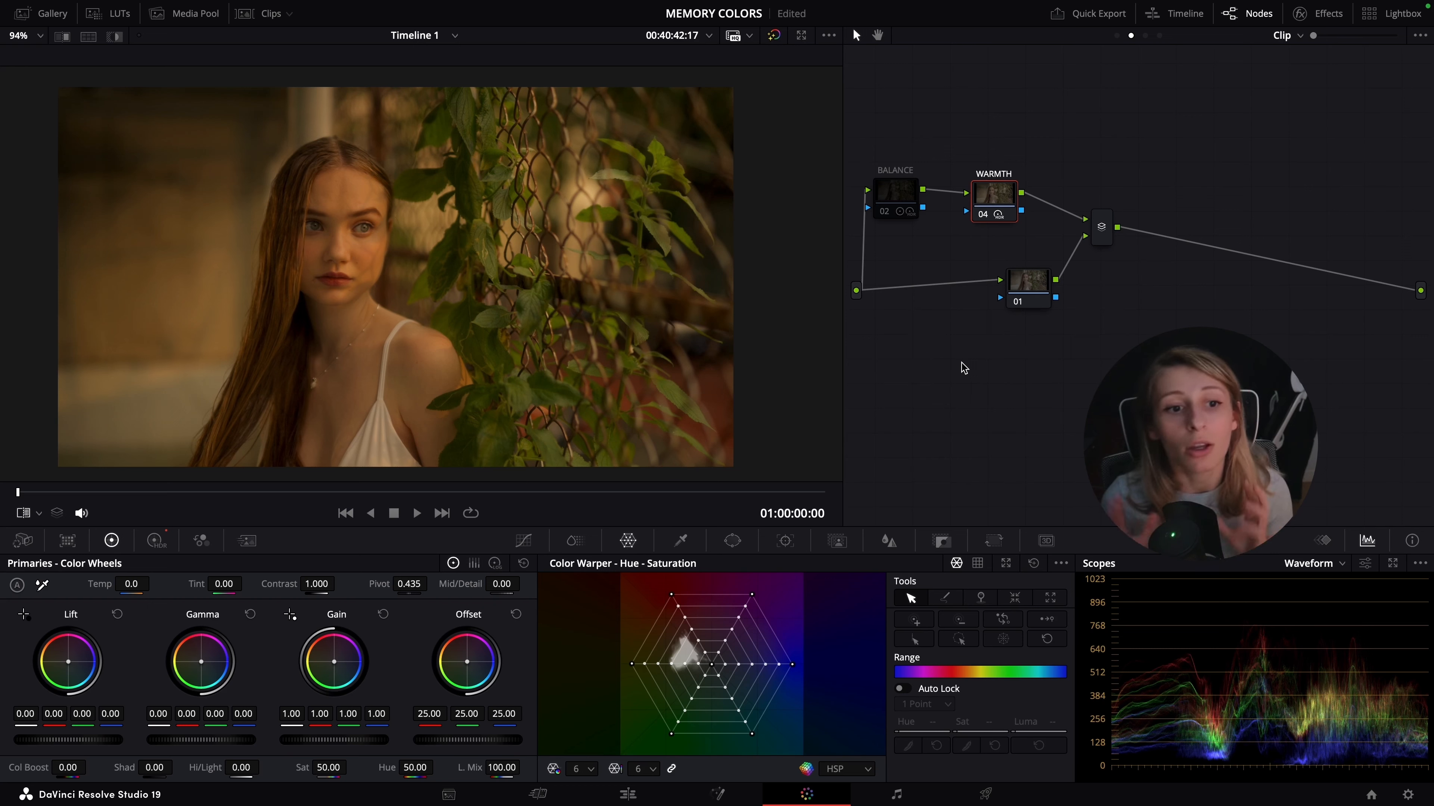
pyautogui.click(896, 196)
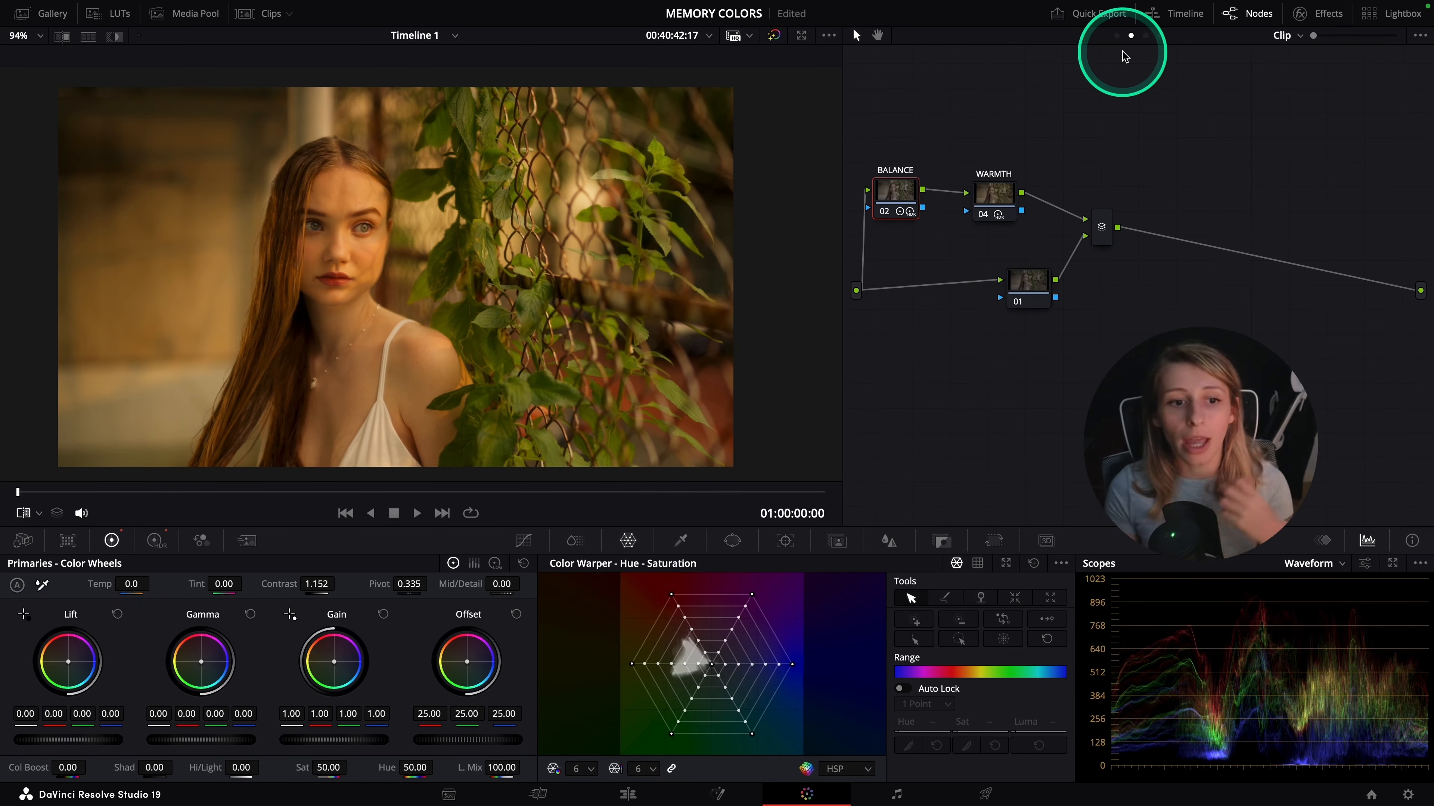
# Add a serial node before the BALANCE node and label it ROLLOFF
pyautogui.moveTo(903, 193); pyautogui.dragTo(917, 196)
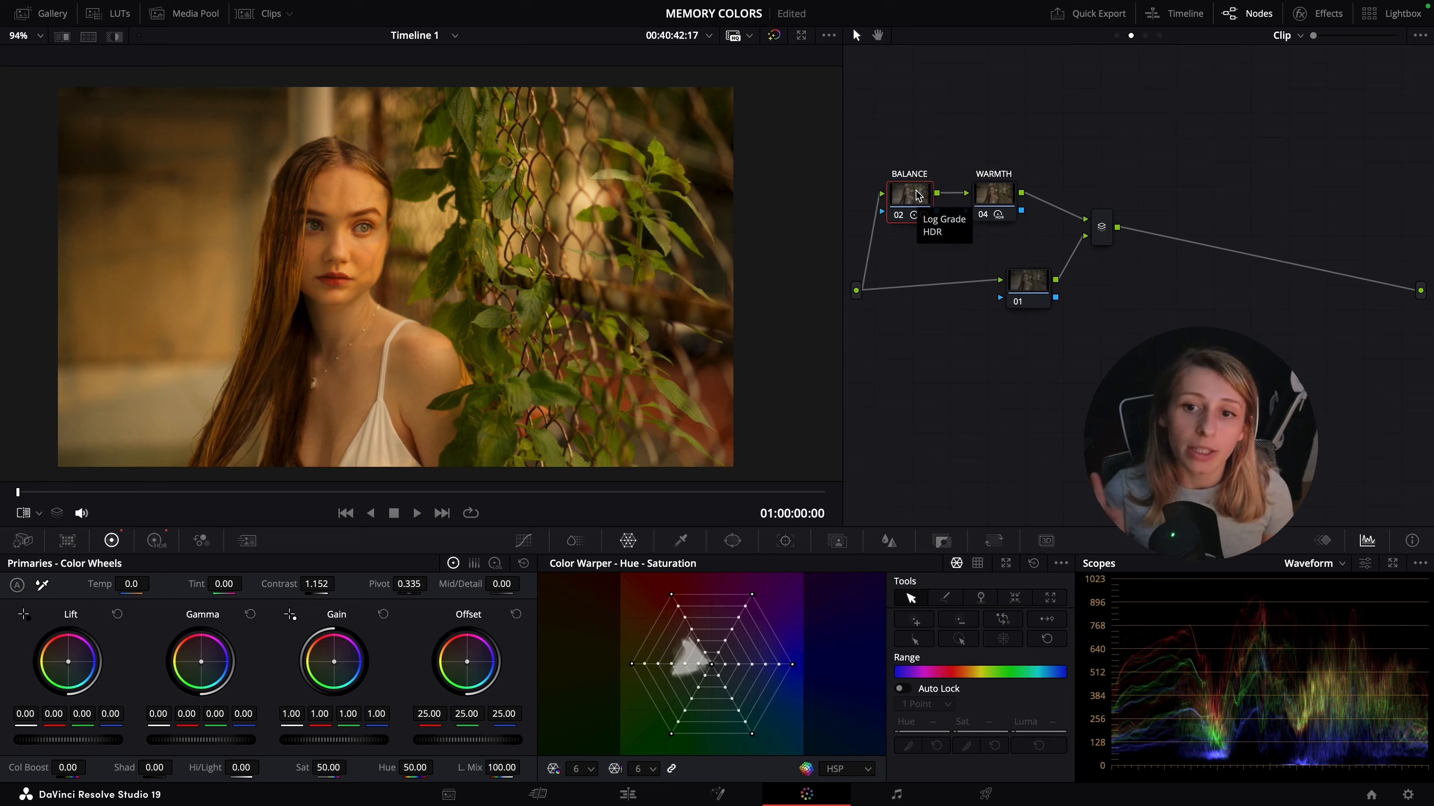
pyautogui.hotkey('shift', 's')
pyautogui.rightClick(915, 259)
pyautogui.click(947, 288)
pyautogui.write('ROLLOFF')
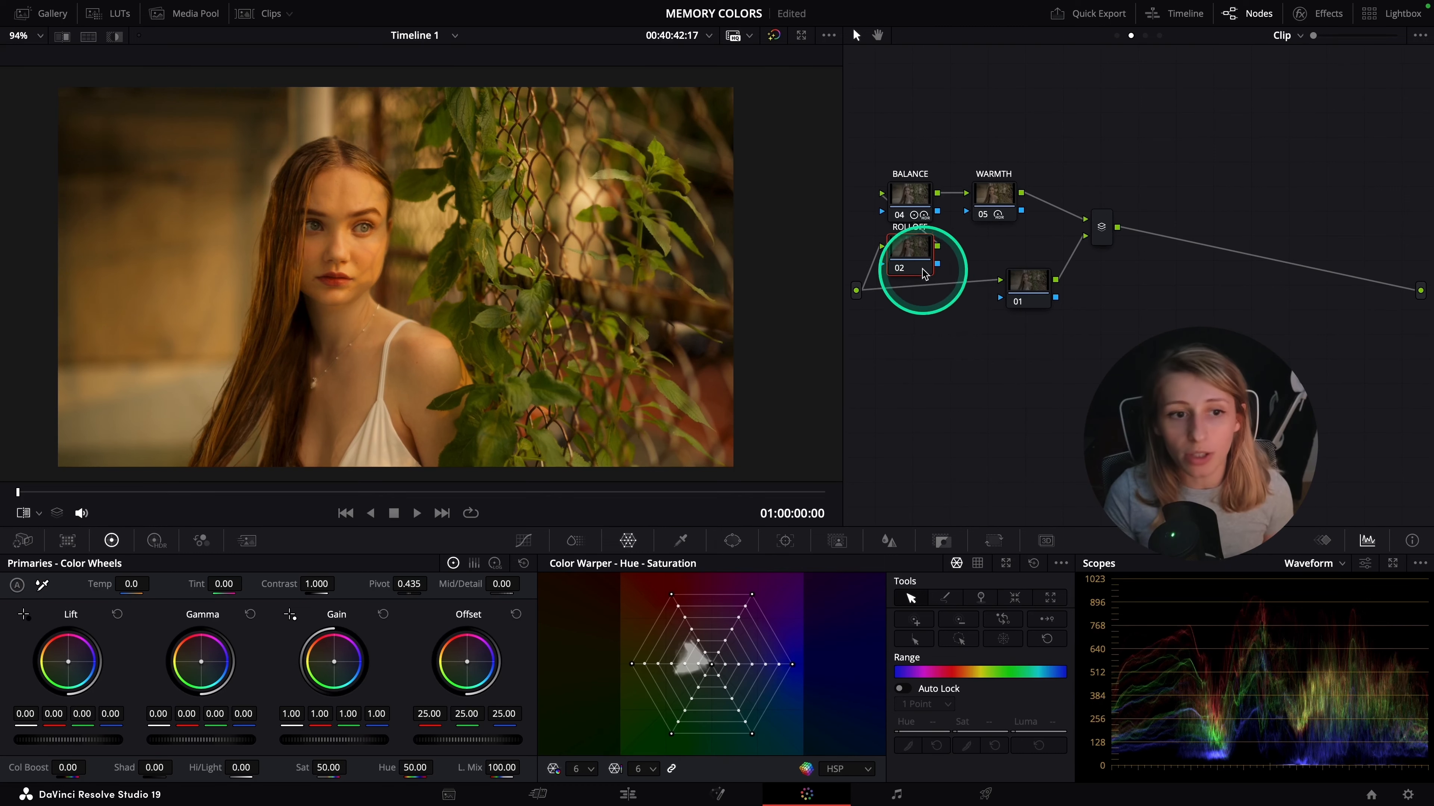
# Lower the ROLLOFF node's HDR Light exposure to about -0.31, and check the image full screen and against the reference still
pyautogui.click(157, 540)
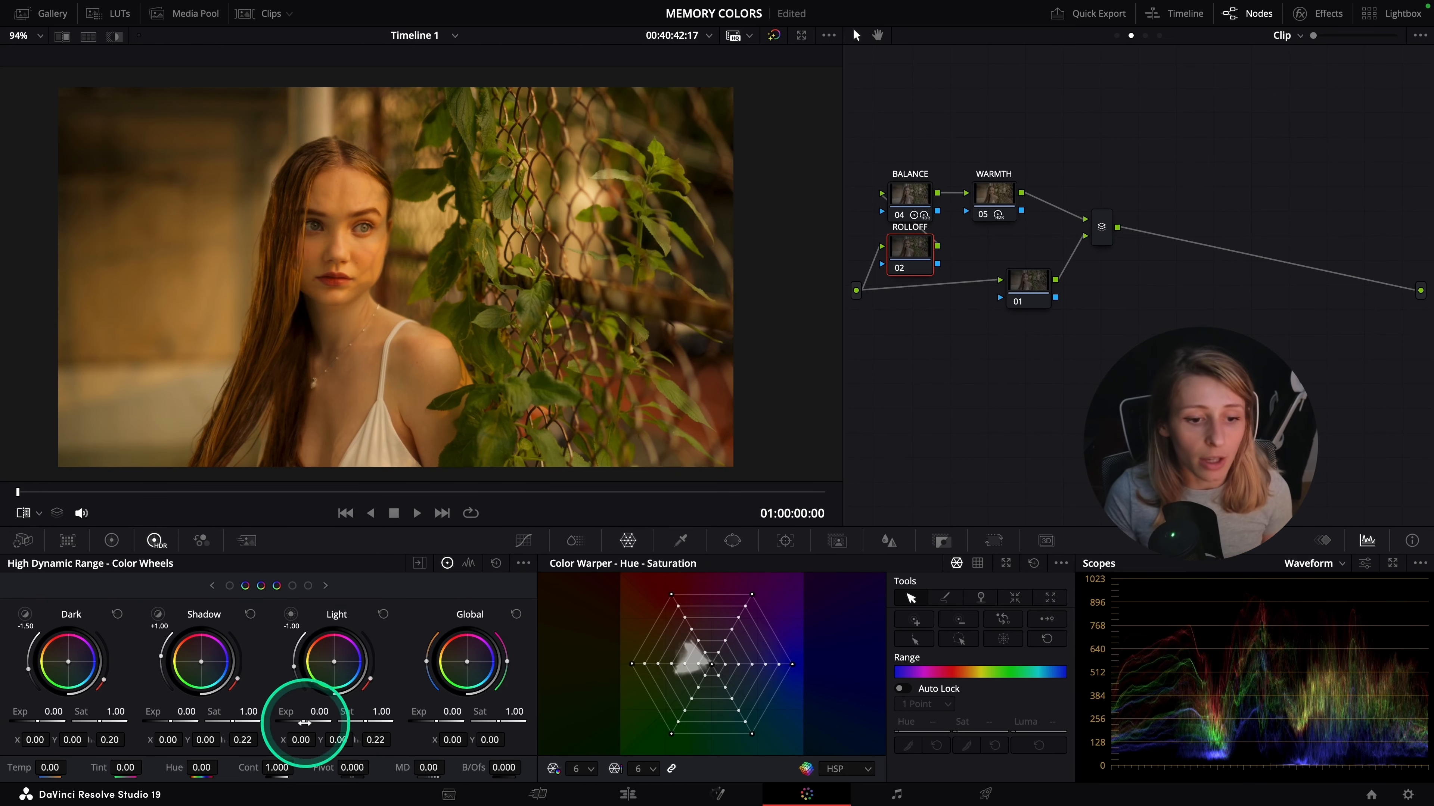
pyautogui.click(290, 614)
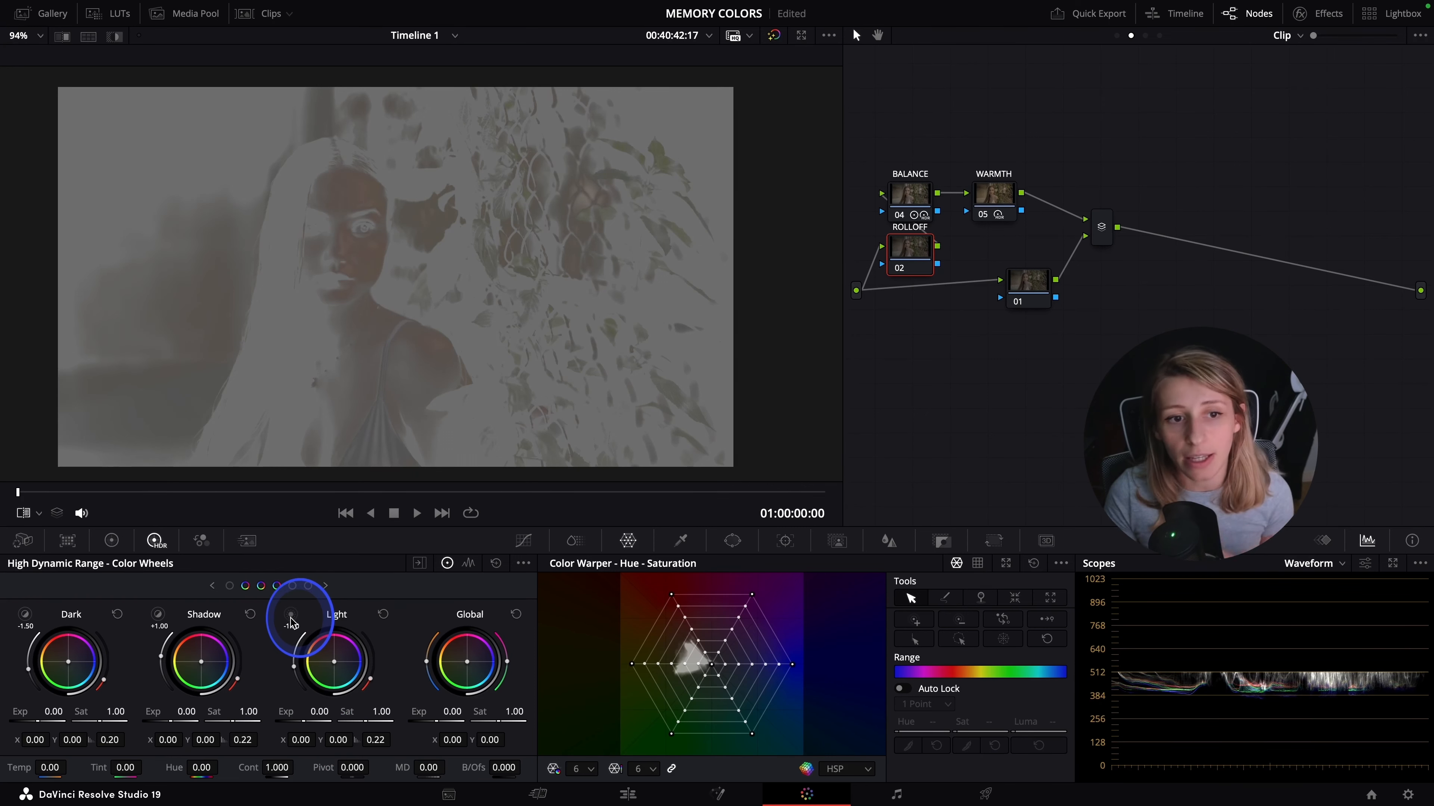
pyautogui.moveTo(300, 720); pyautogui.dragTo(287, 727)
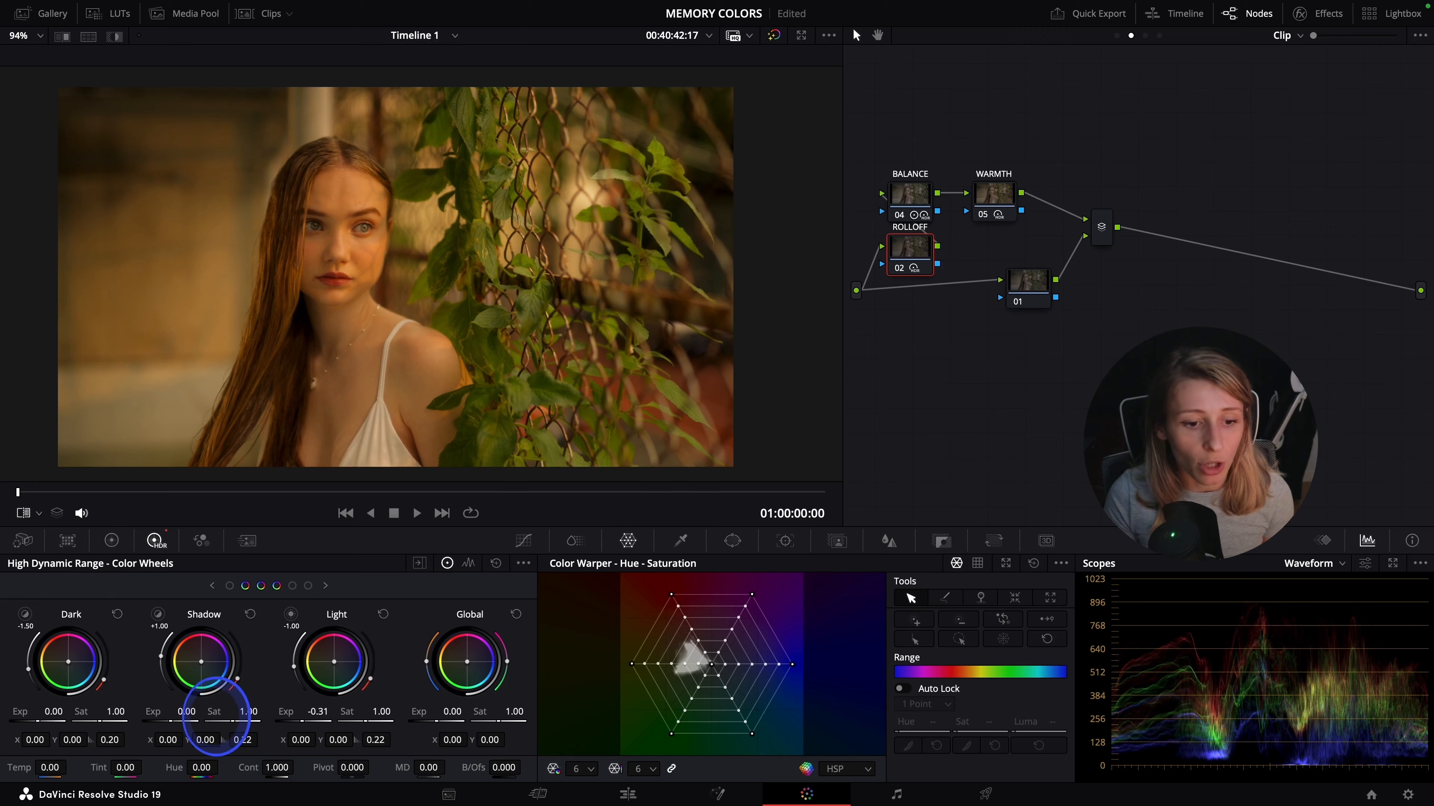
pyautogui.moveTo(299, 719); pyautogui.dragTo(302, 718)
pyautogui.hotkey('ctrl', 'f')
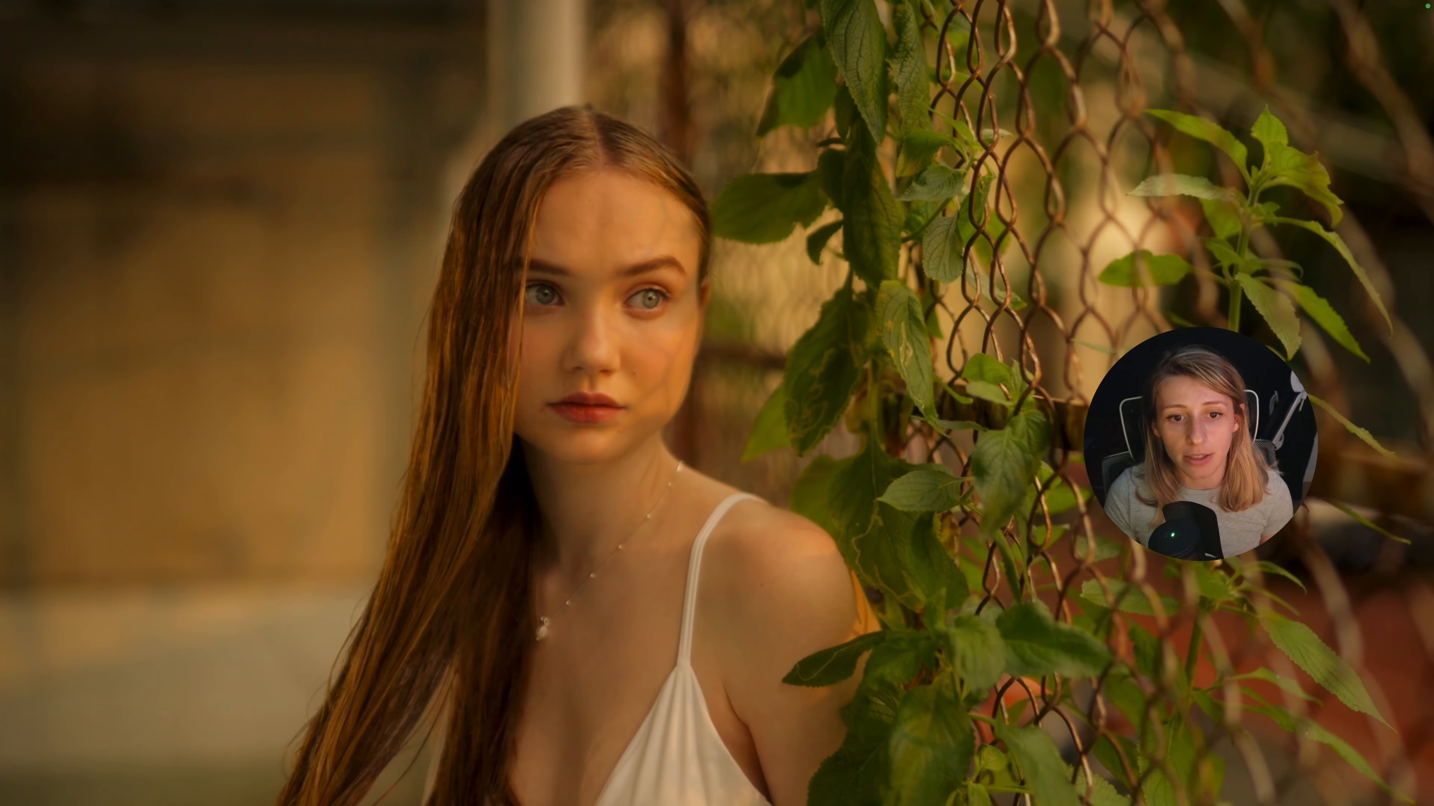
pyautogui.hotkey('ctrl', 'f')
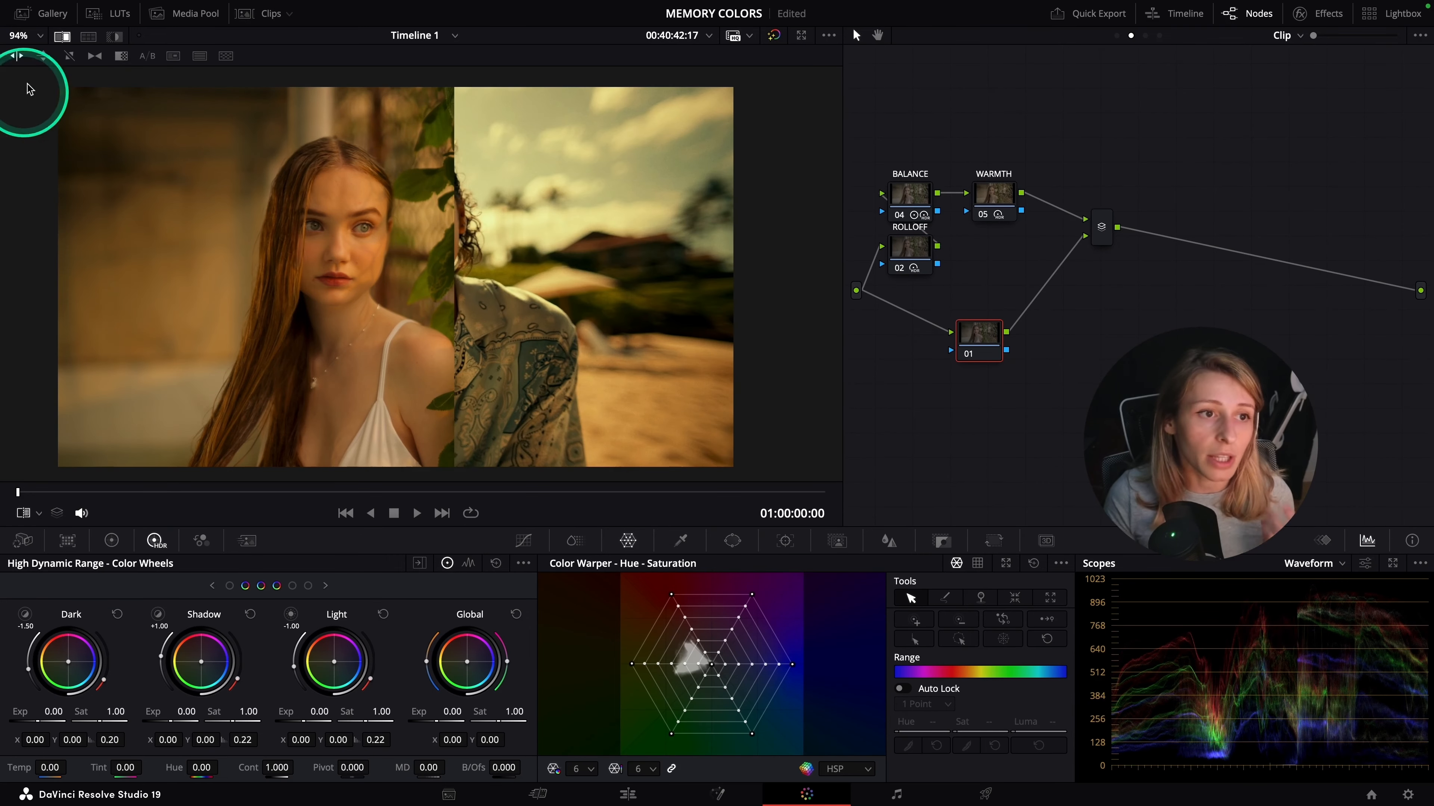
pyautogui.click(62, 36)
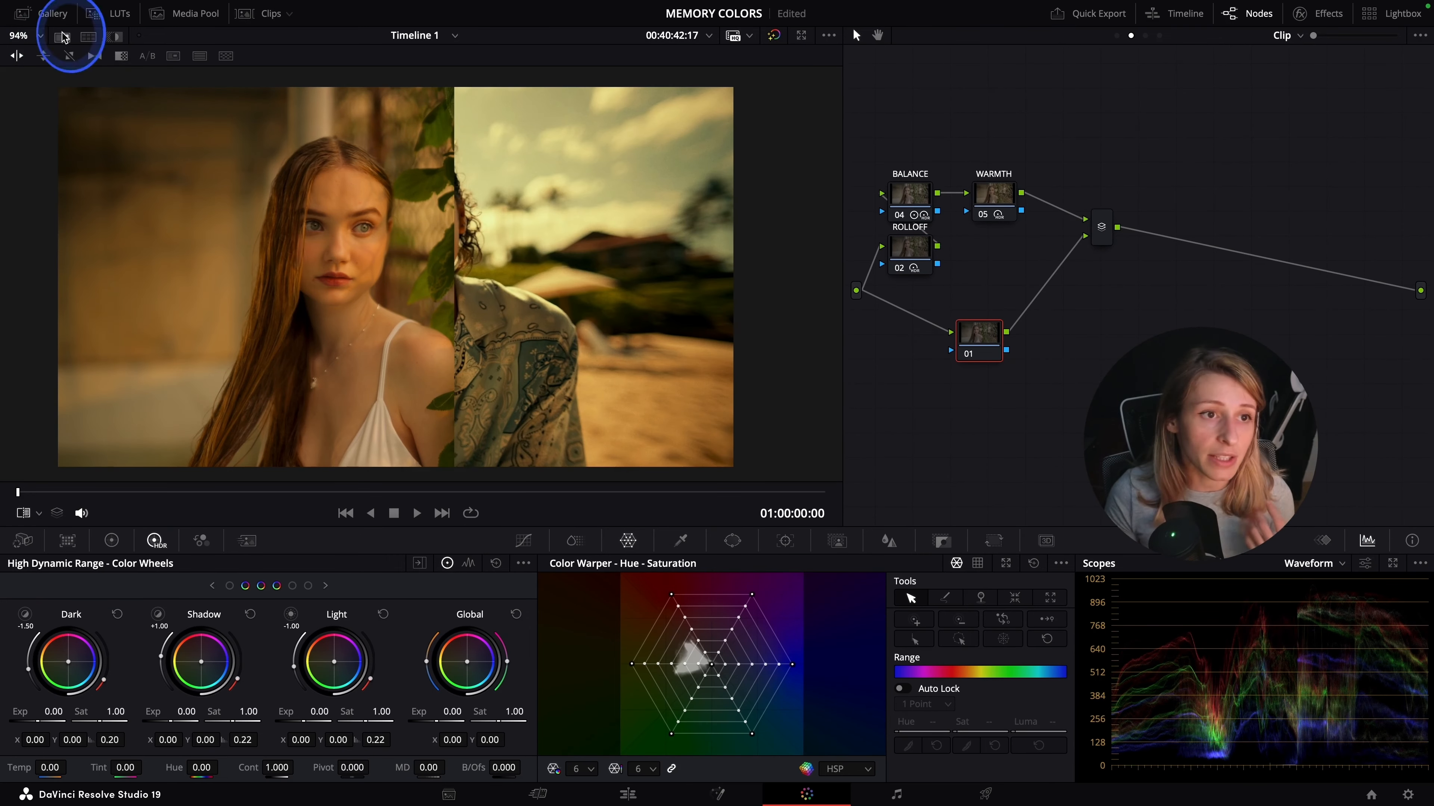
# Add a serial node after the layer mixer and apply the BANGKOK LUT to it
pyautogui.click(1101, 222)
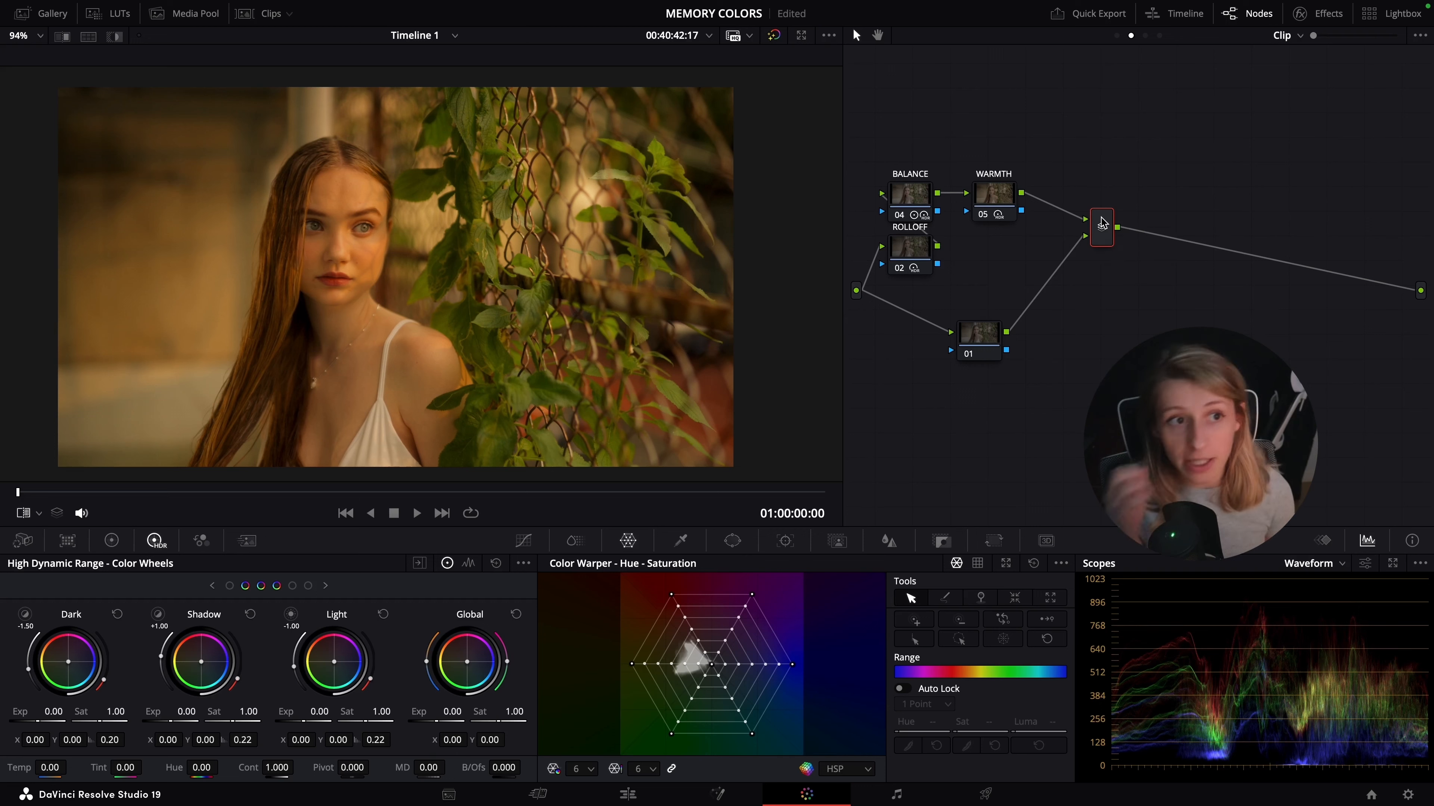
pyautogui.hotkey('alt', 's')
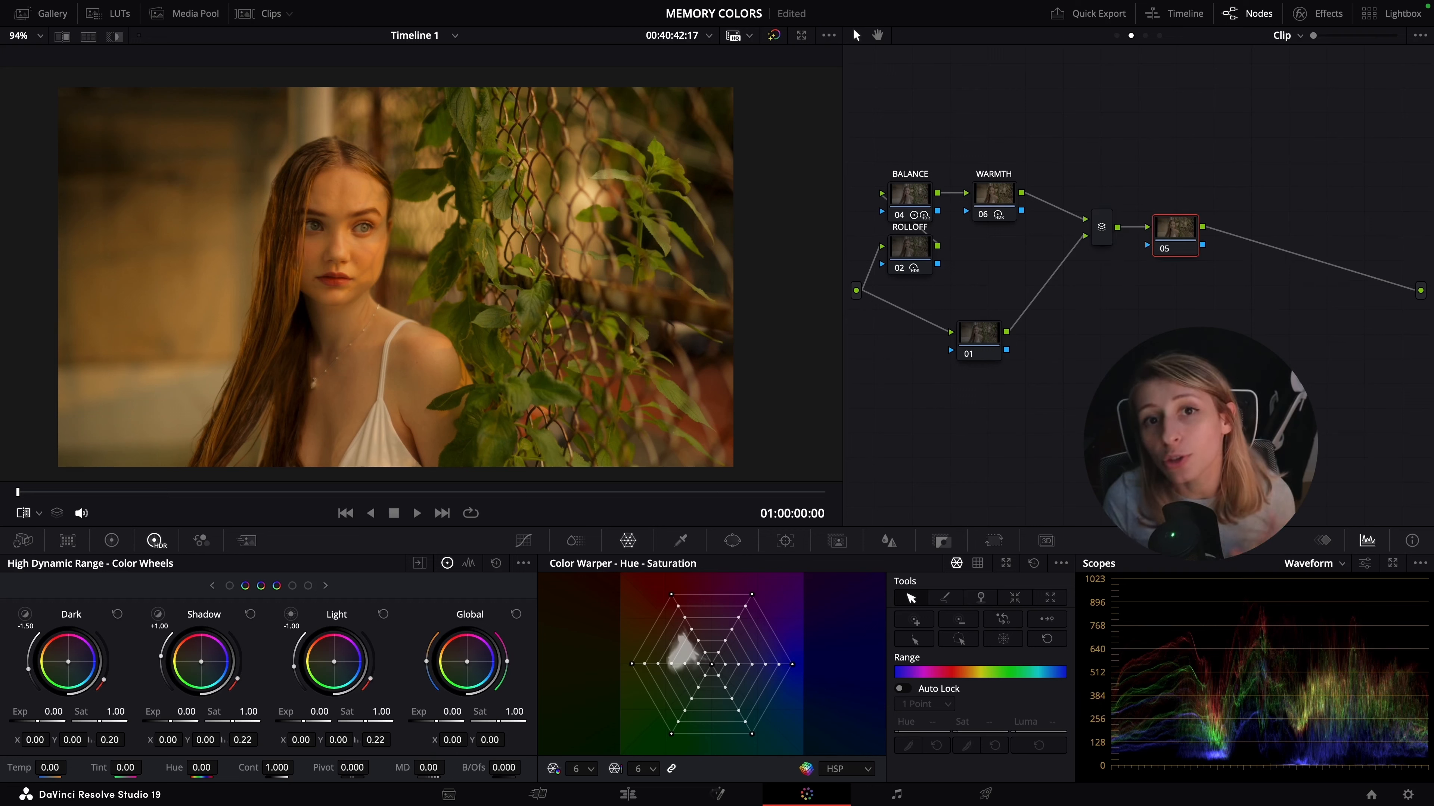
pyautogui.click(109, 13)
pyautogui.doubleClick(169, 159)
pyautogui.moveTo(168, 160); pyautogui.dragTo(1179, 240)
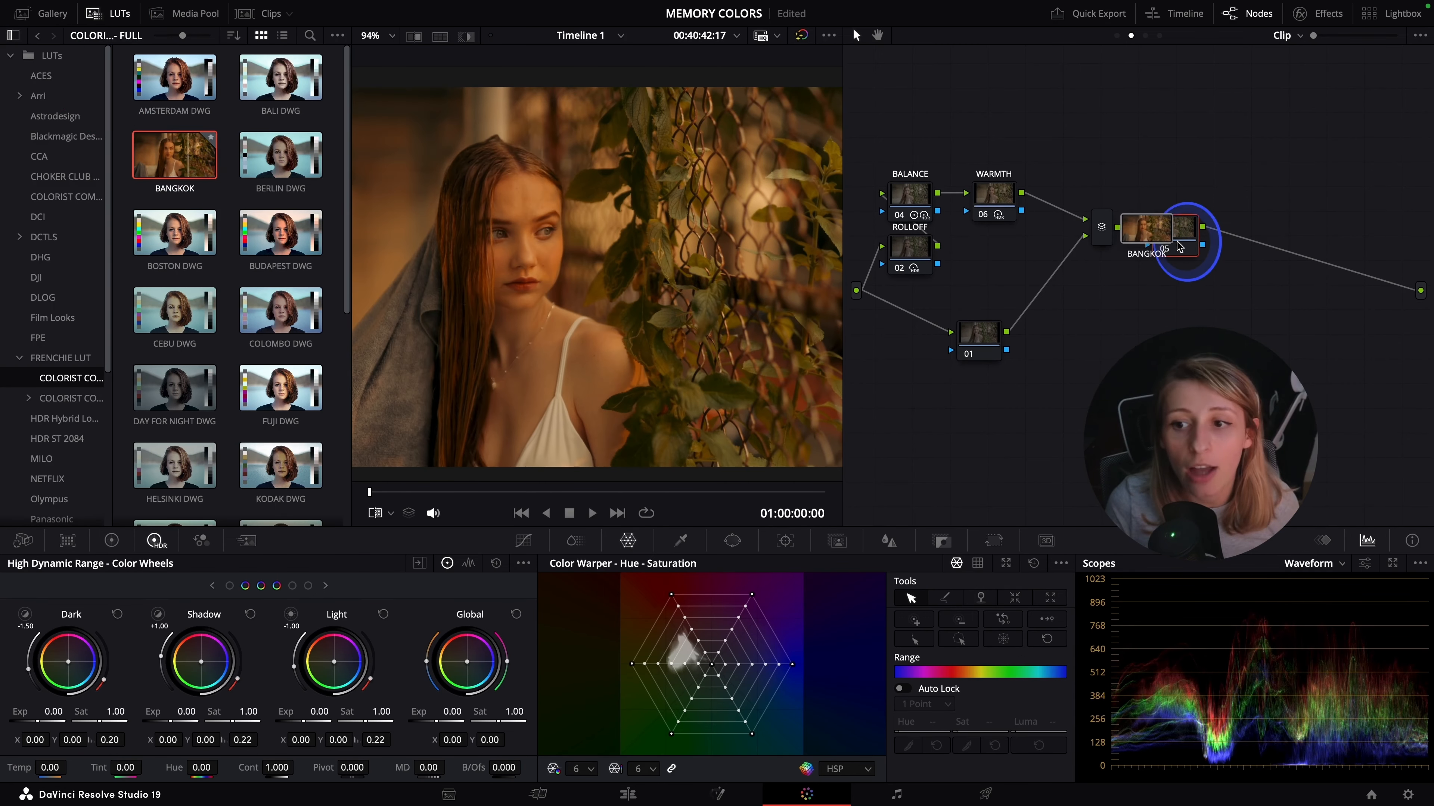
pyautogui.click(107, 13)
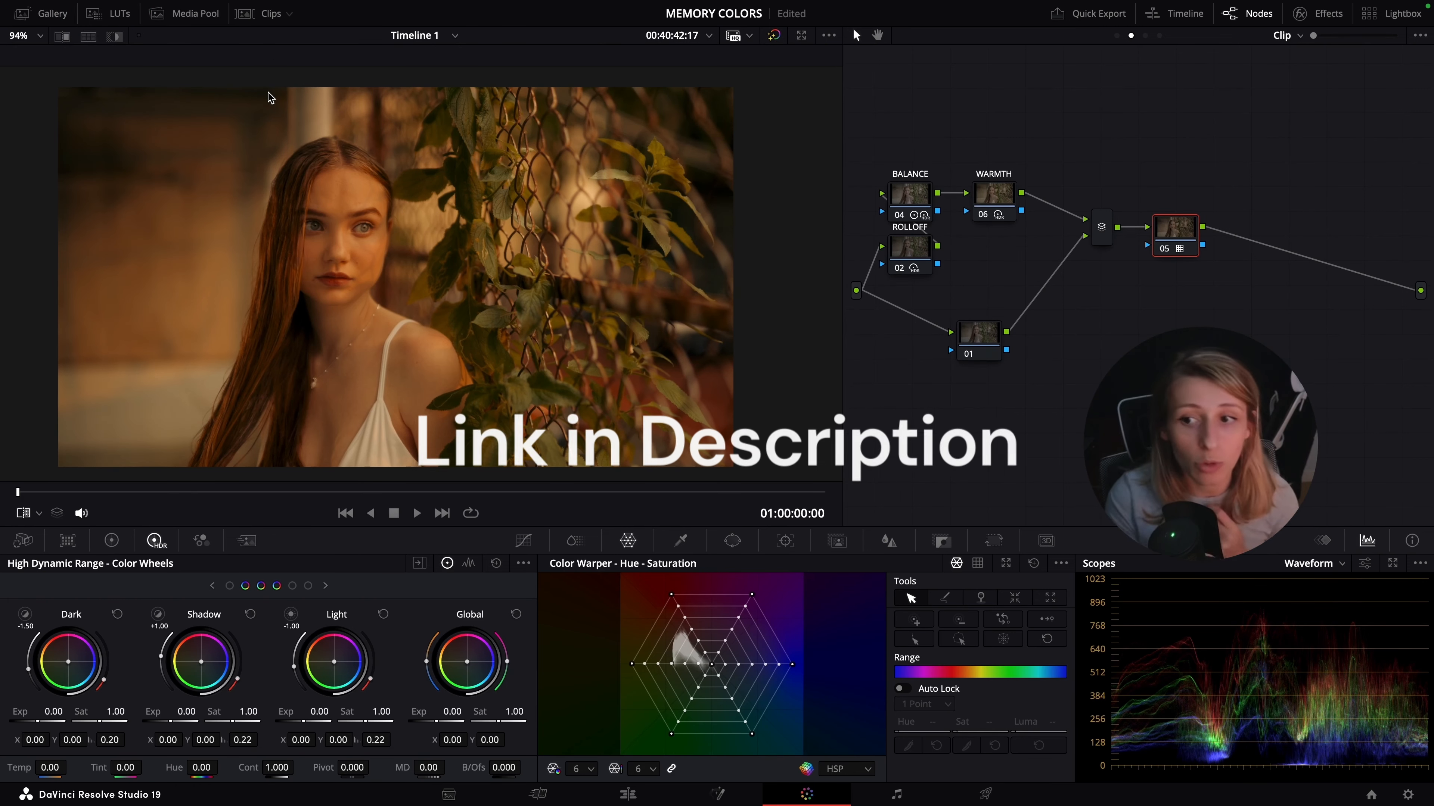
# Toggle the other nodes and the LUT node off and on to examine the effect of the BANGKOK LUT on its own
pyautogui.moveTo(910, 139); pyautogui.dragTo(1128, 405)
pyautogui.press('super+d')
pyautogui.click(1171, 230)
pyautogui.press('super+d')
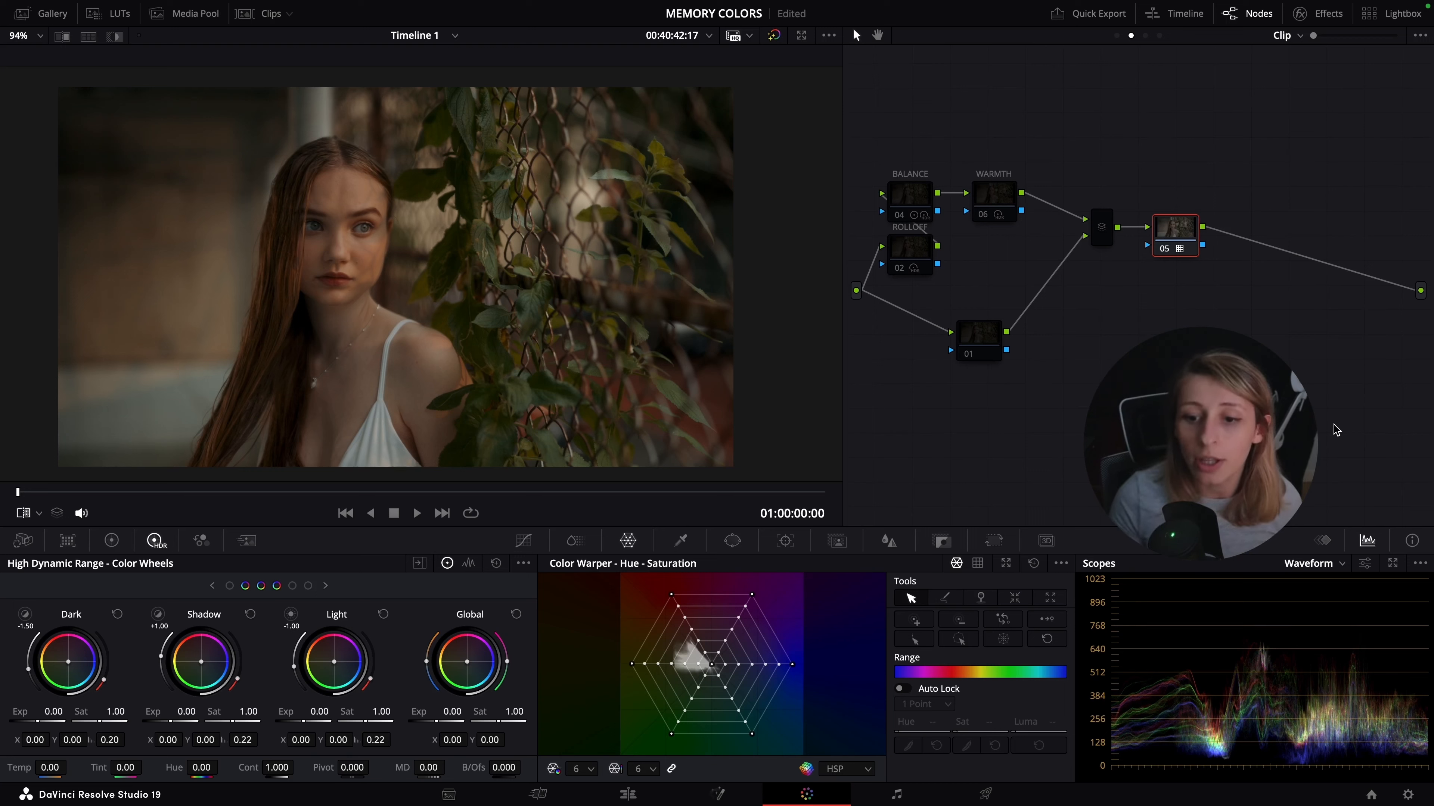
pyautogui.moveTo(883, 156); pyautogui.dragTo(1003, 372)
pyautogui.hotkey('ctrl', 'd')
pyautogui.click(1192, 240)
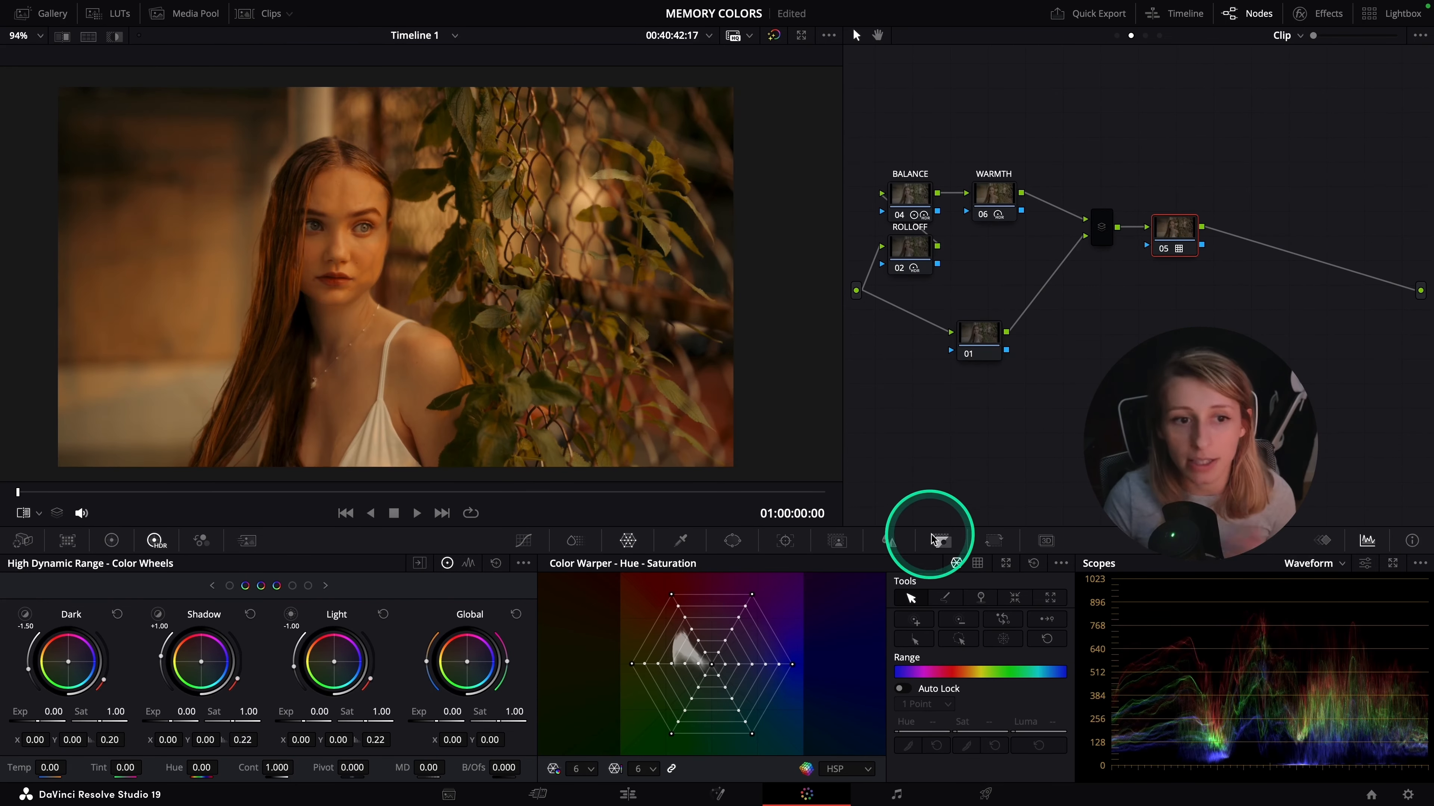
# Reduce the LUT node's Key Output gain to 0.256 and re-enable the layer mixer
pyautogui.click(941, 541)
pyautogui.moveTo(901, 684); pyautogui.dragTo(719, 670)
pyautogui.rightClick(719, 669)
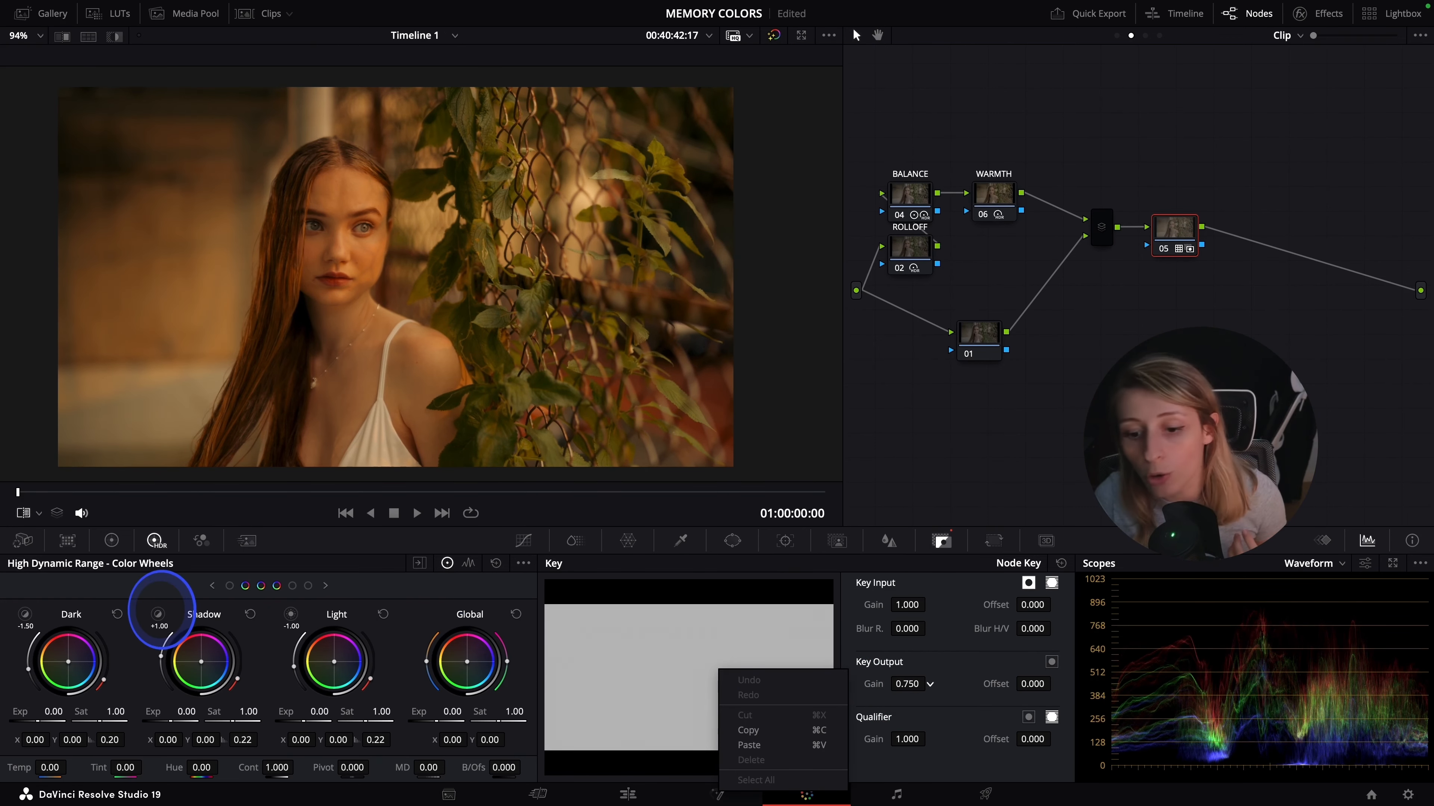
pyautogui.click(935, 685)
pyautogui.moveTo(911, 686)
pyautogui.mouseDown()
pyautogui.moveTo(464, 656)
pyautogui.moveTo(421, 631)
pyautogui.moveTo(537, 631)
pyautogui.moveTo(906, 684)
pyautogui.mouseUp()
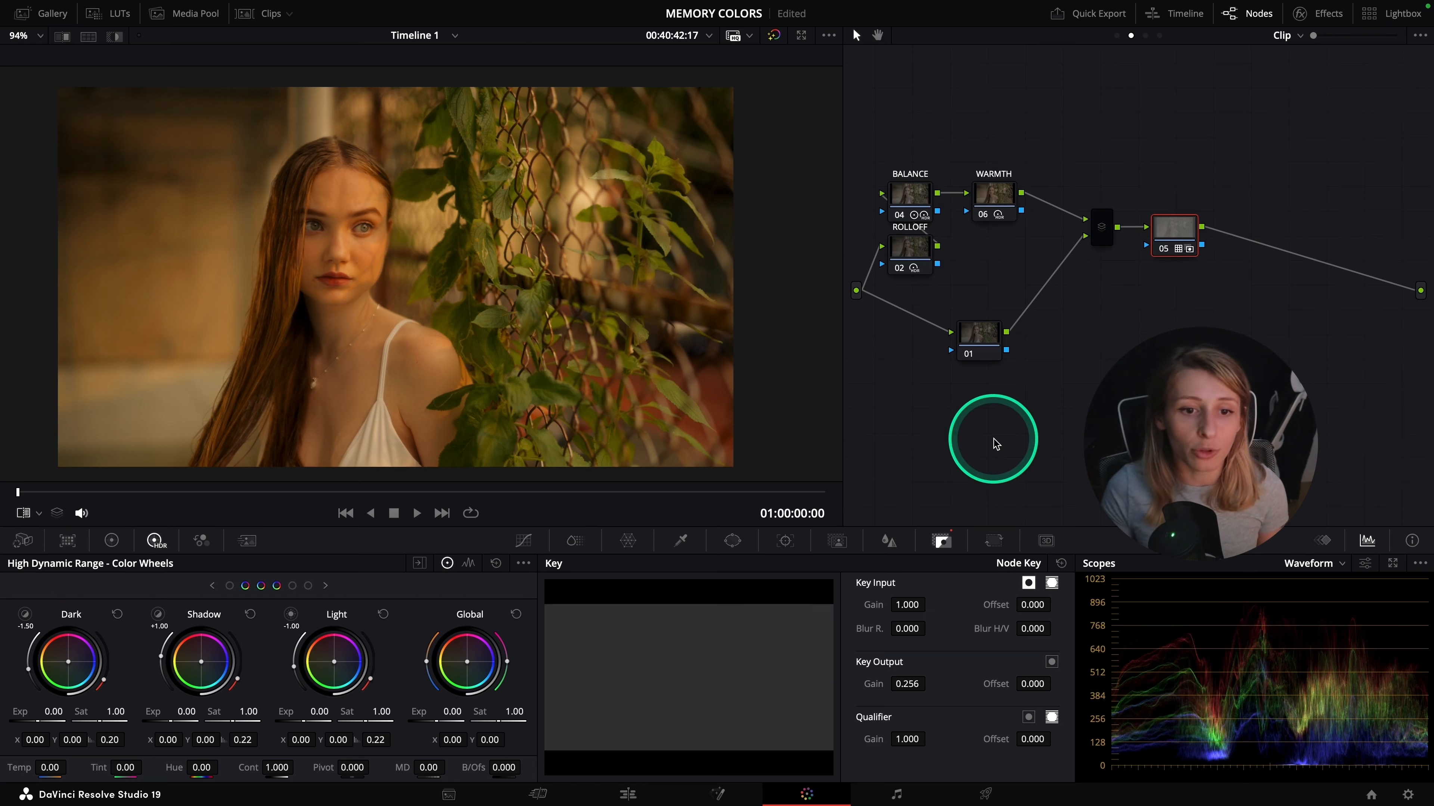
pyautogui.click(1102, 225)
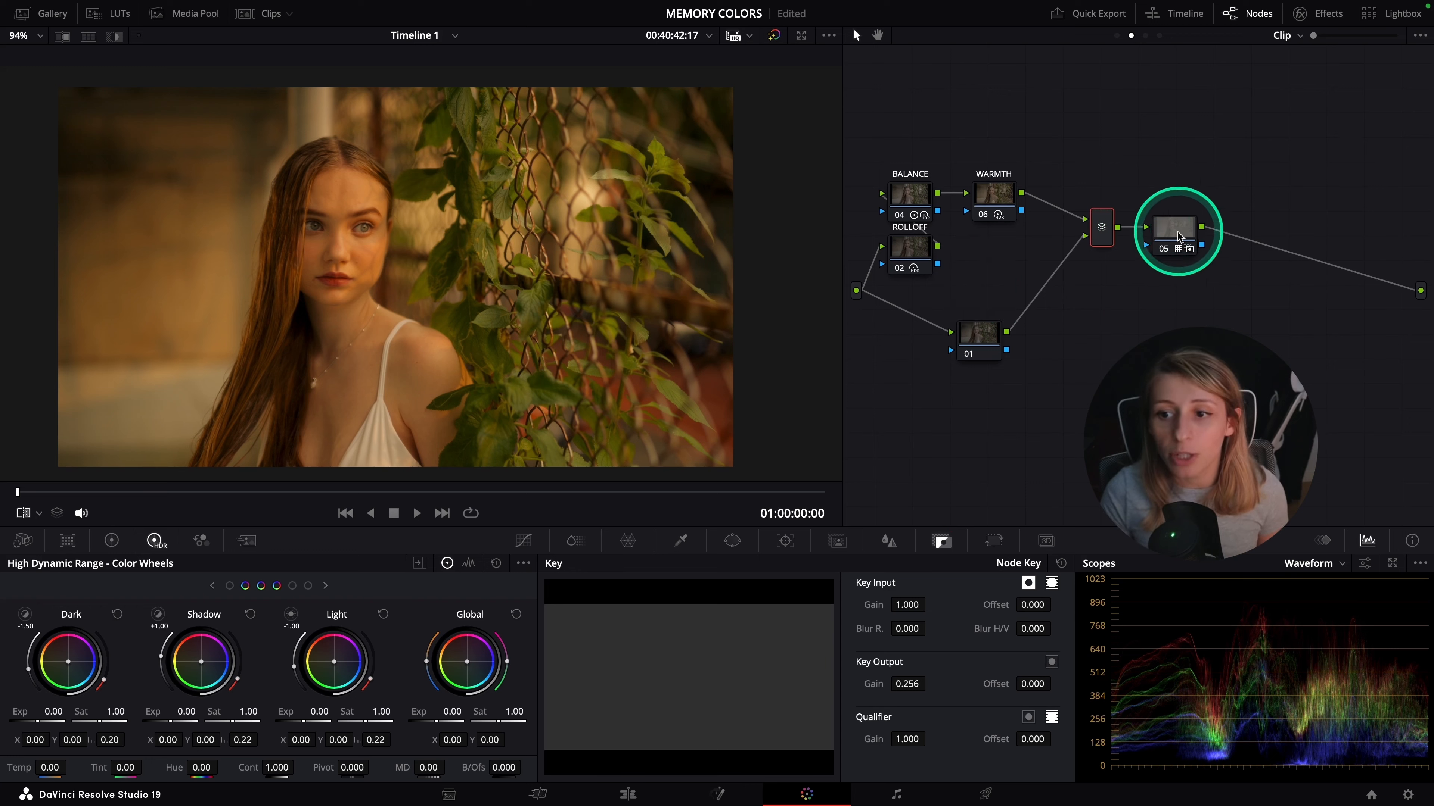
# Label the LUT node BANGKOK and label node 01 in the lower branch for split toning, with the reference still wiped over the image
pyautogui.rightClick(1188, 234)
pyautogui.click(980, 334)
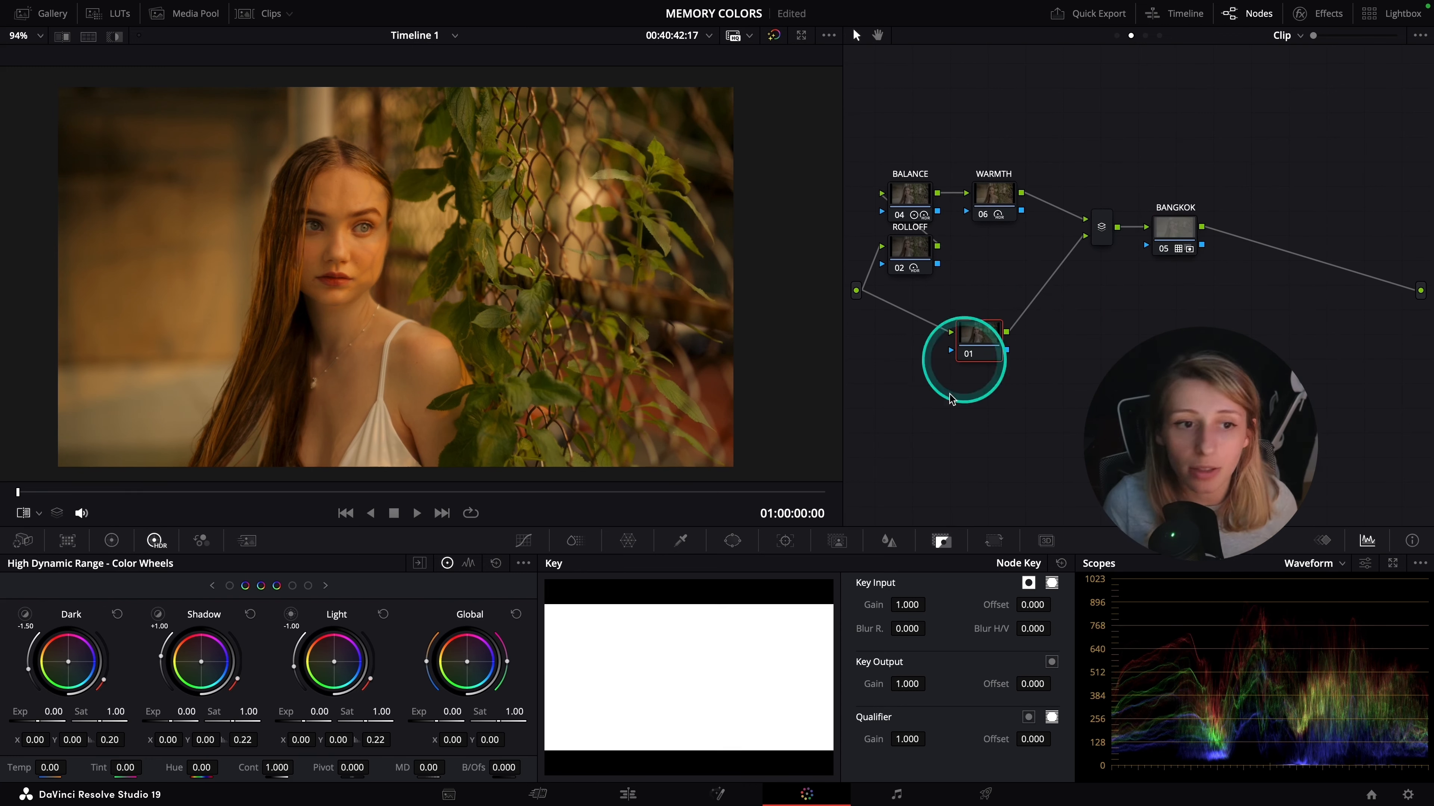
pyautogui.click(62, 36)
pyautogui.moveTo(330, 144); pyautogui.dragTo(405, 237)
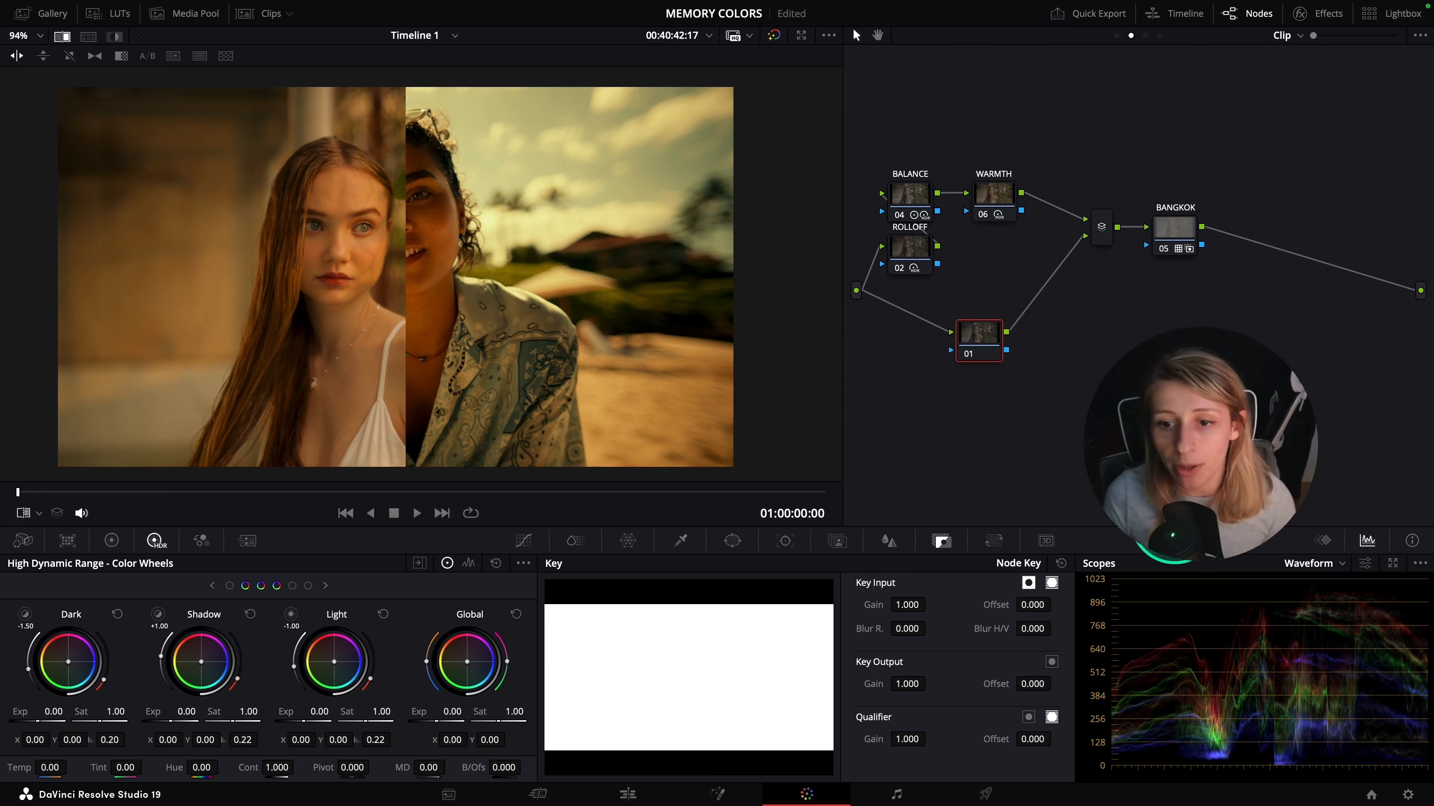
pyautogui.rightClick(995, 329)
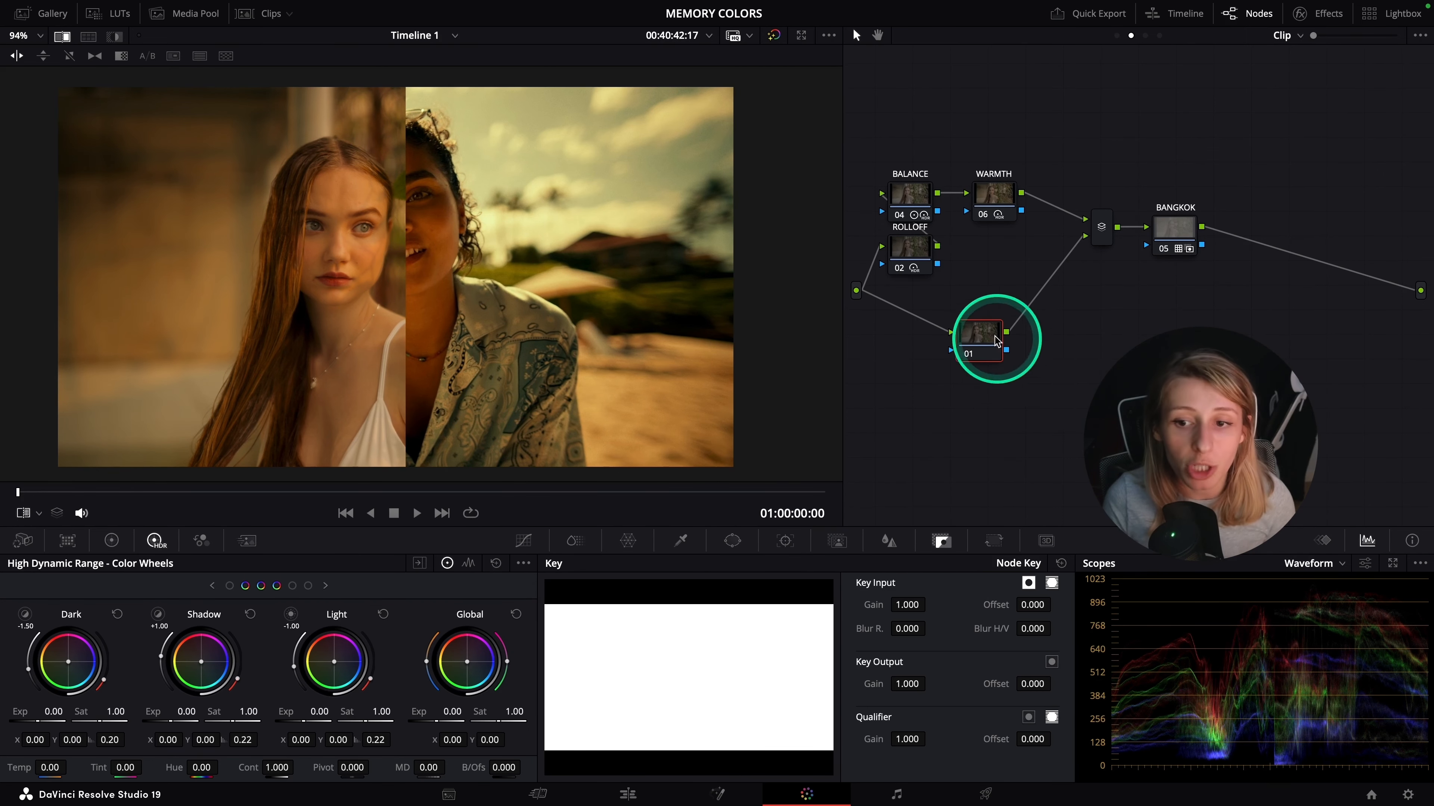
pyautogui.click(1027, 373)
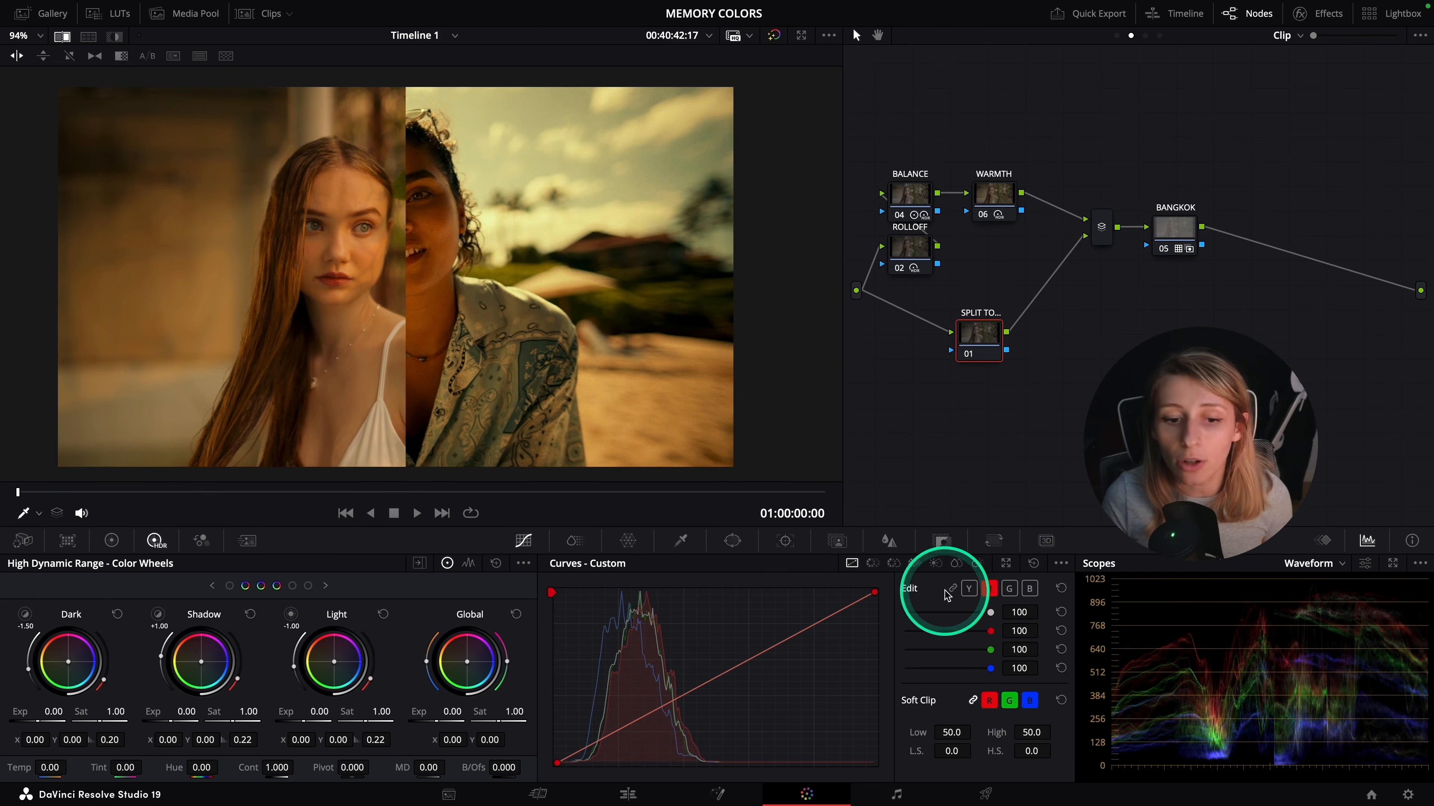
# Anchor the red custom curve in the lower midtones, pull red down slightly in the shadows, and check the image full screen
pyautogui.click(1006, 563)
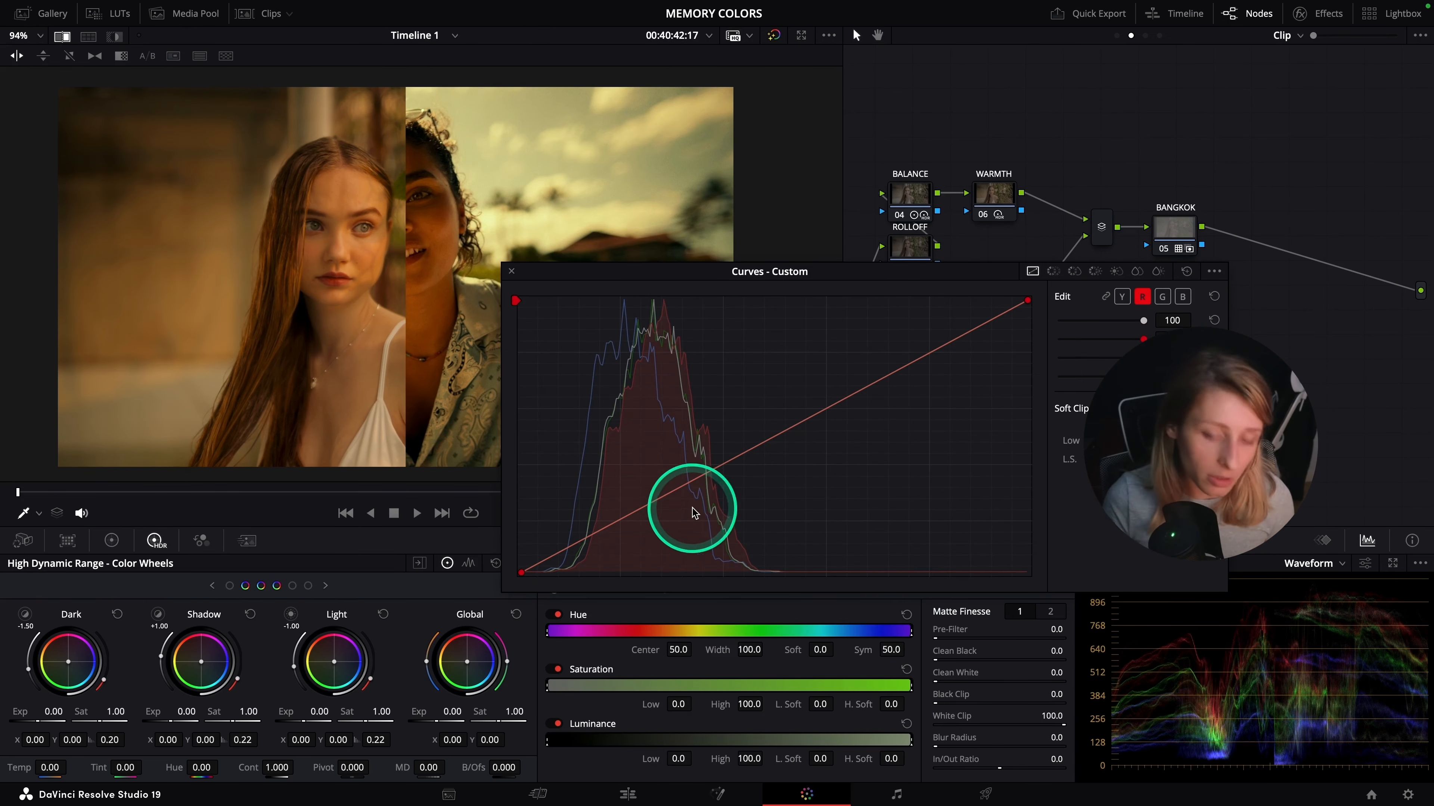
pyautogui.click(652, 502)
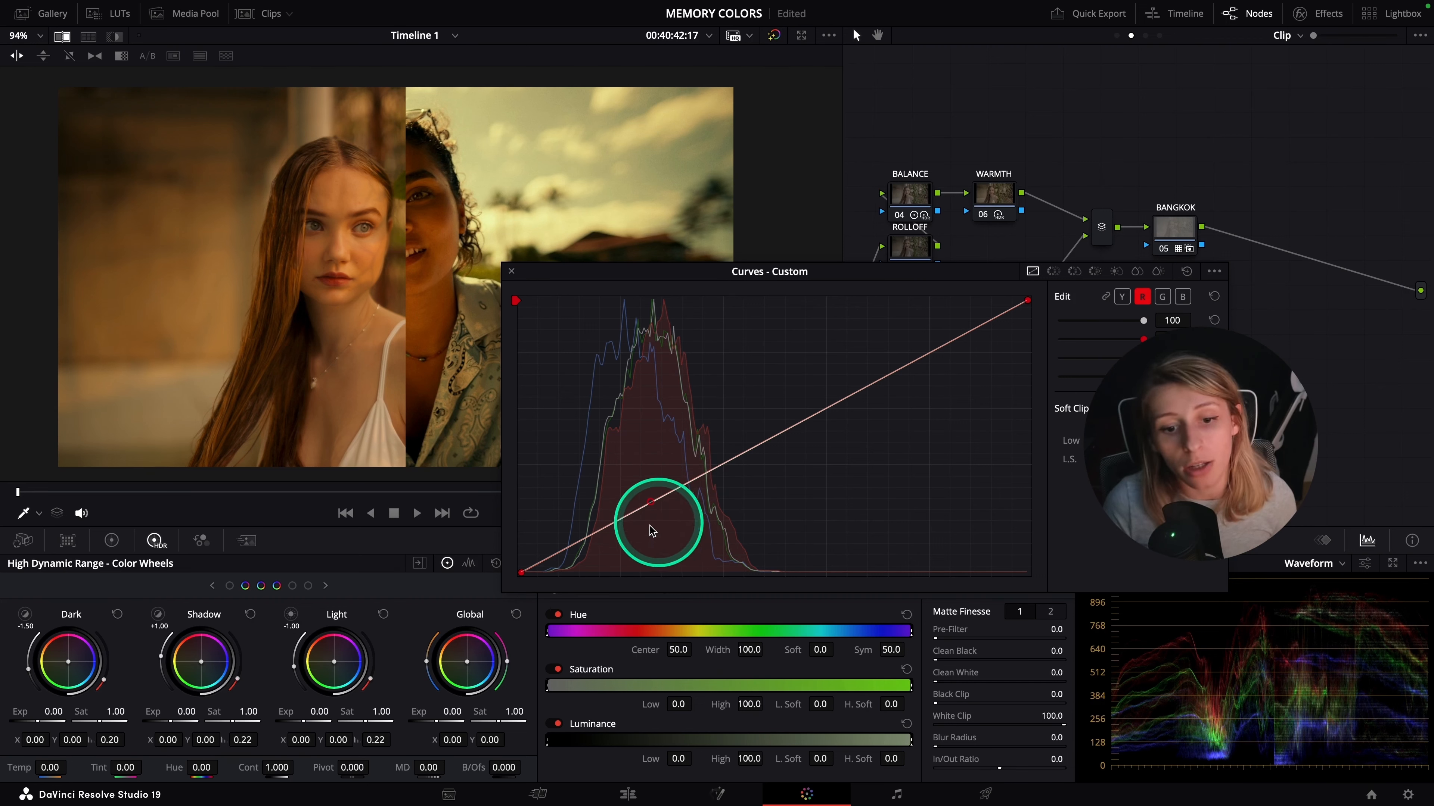
pyautogui.click(588, 537)
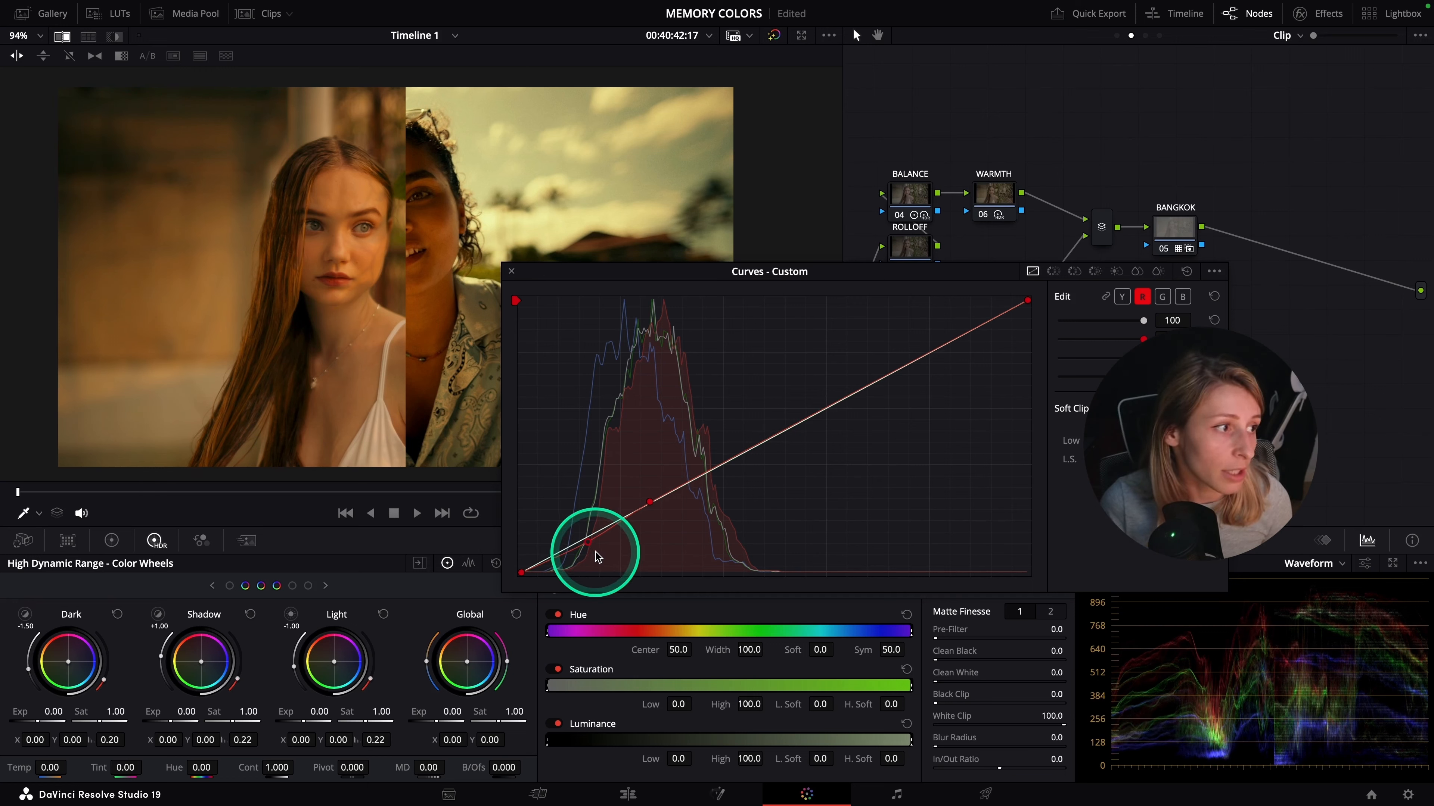
pyautogui.click(590, 547)
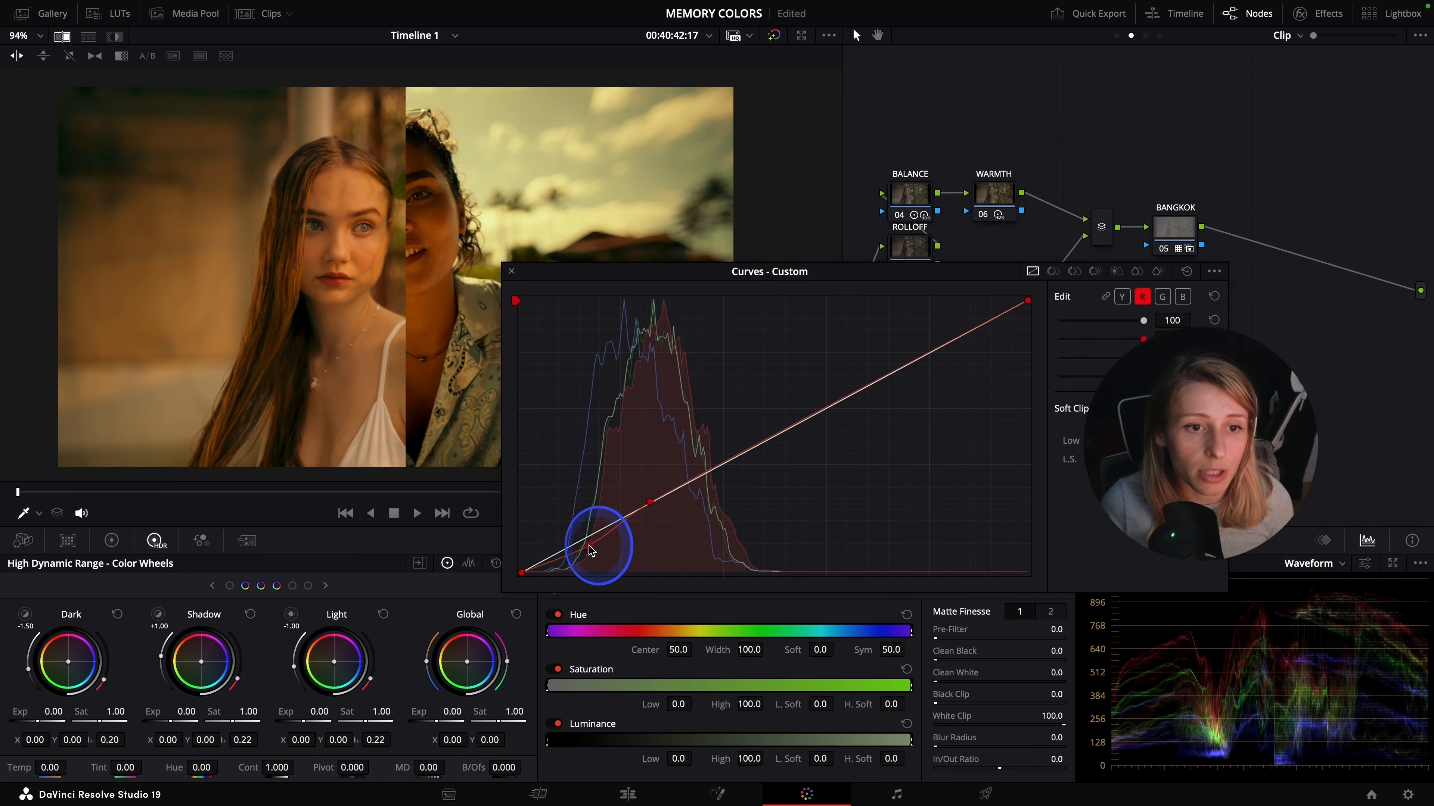
pyautogui.moveTo(585, 545); pyautogui.dragTo(585, 549)
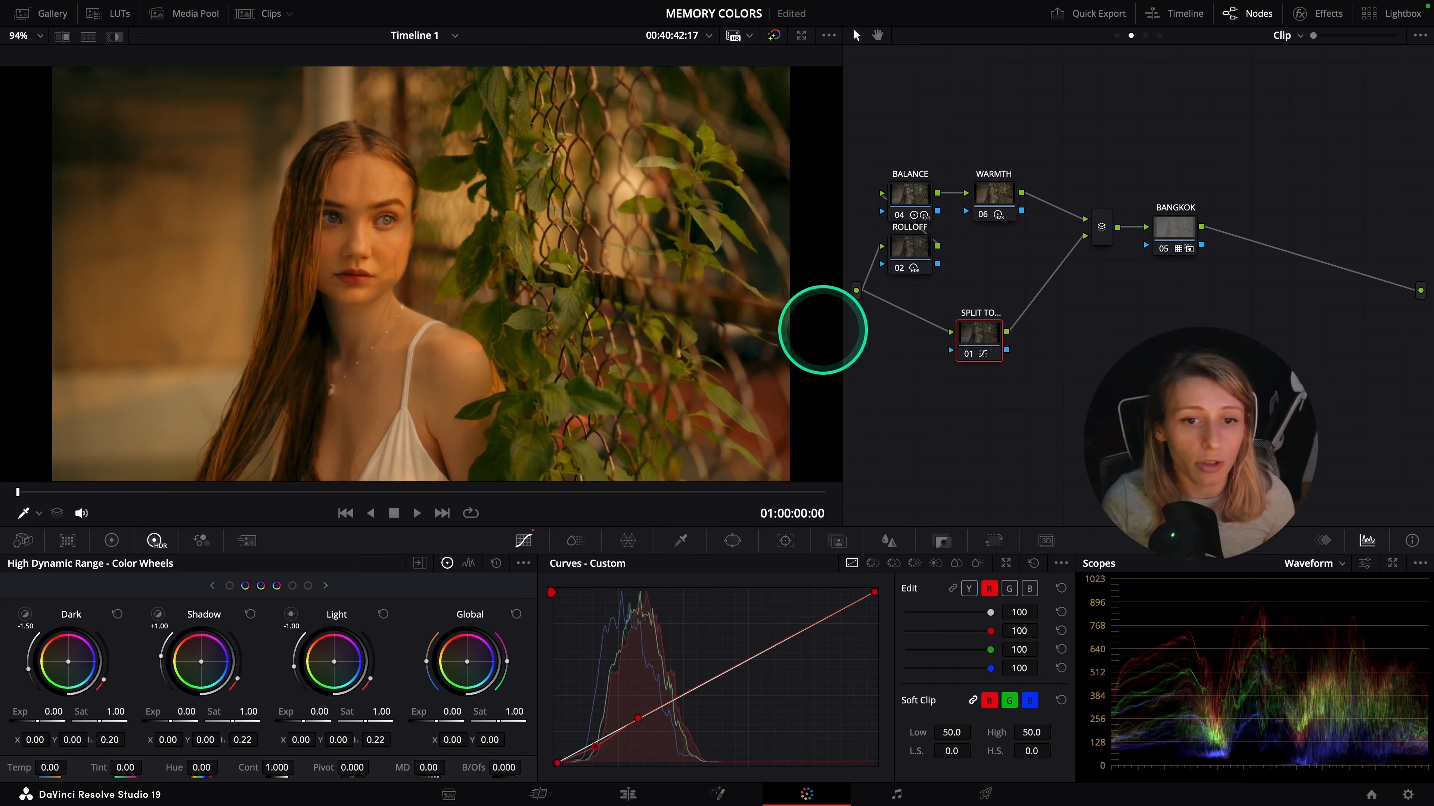
pyautogui.hotkey('ctrl', 'f')
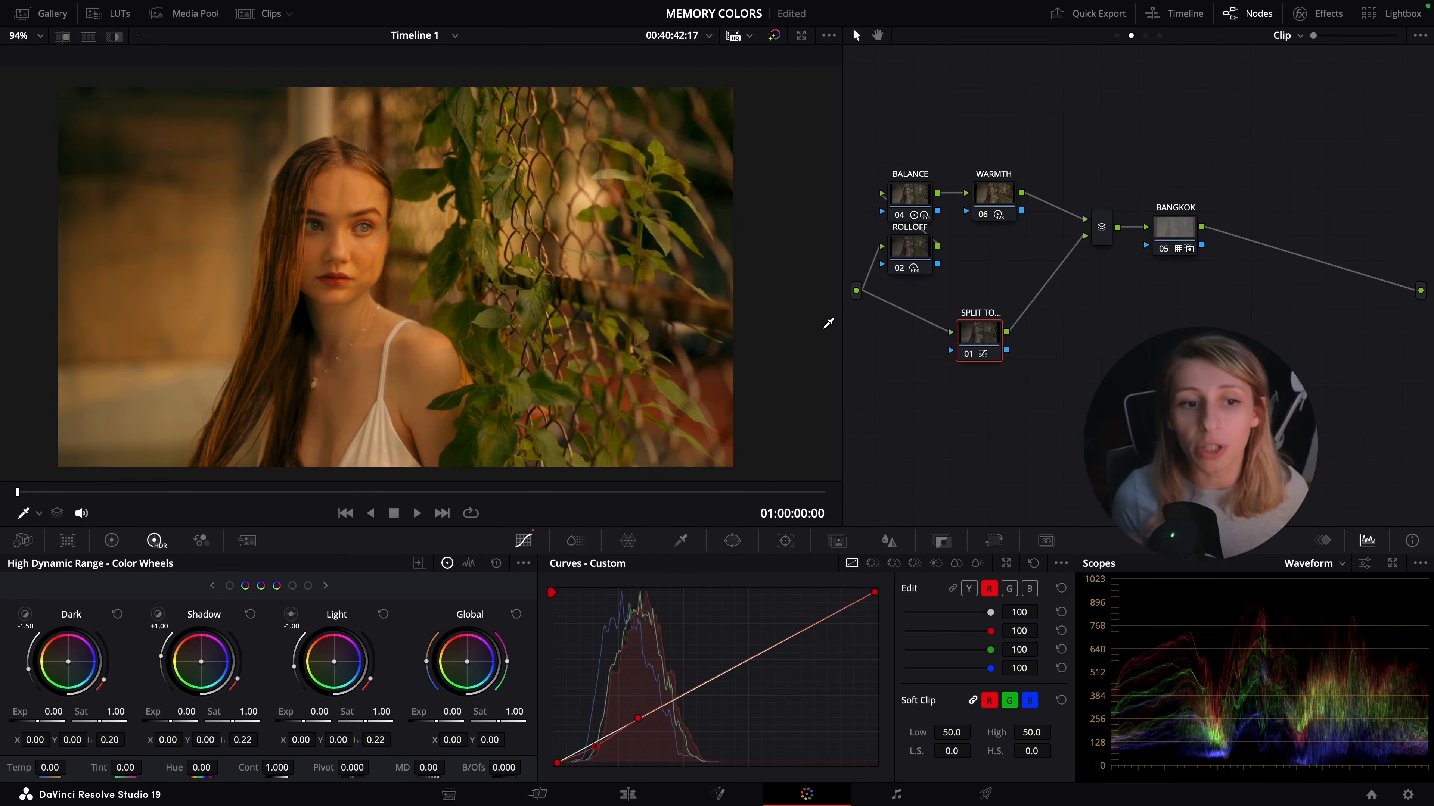
# Move the split-toning node to make room, add a serial node after it, and label the new node DENSITY
pyautogui.moveTo(991, 340); pyautogui.dragTo(961, 354)
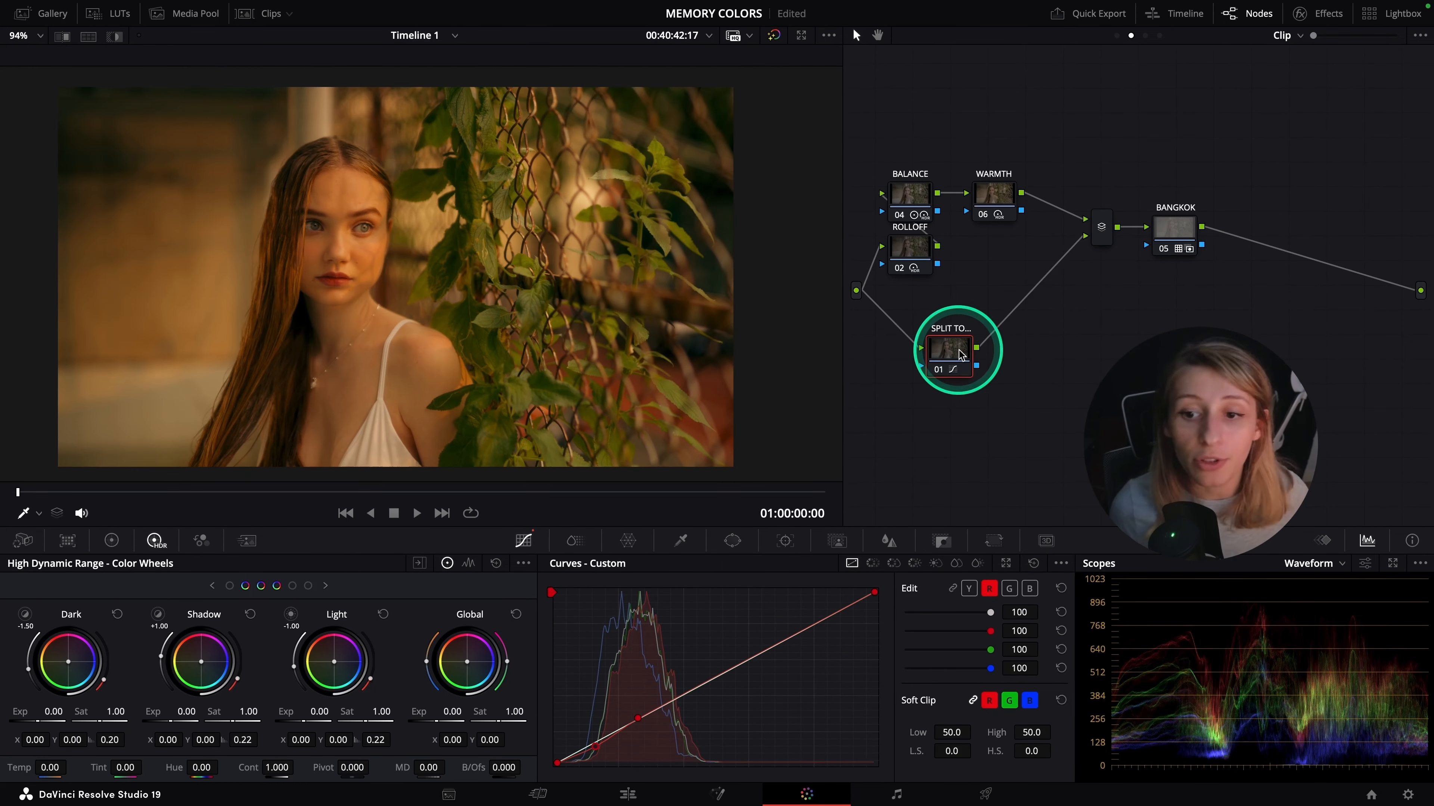
pyautogui.hotkey('alt', 's')
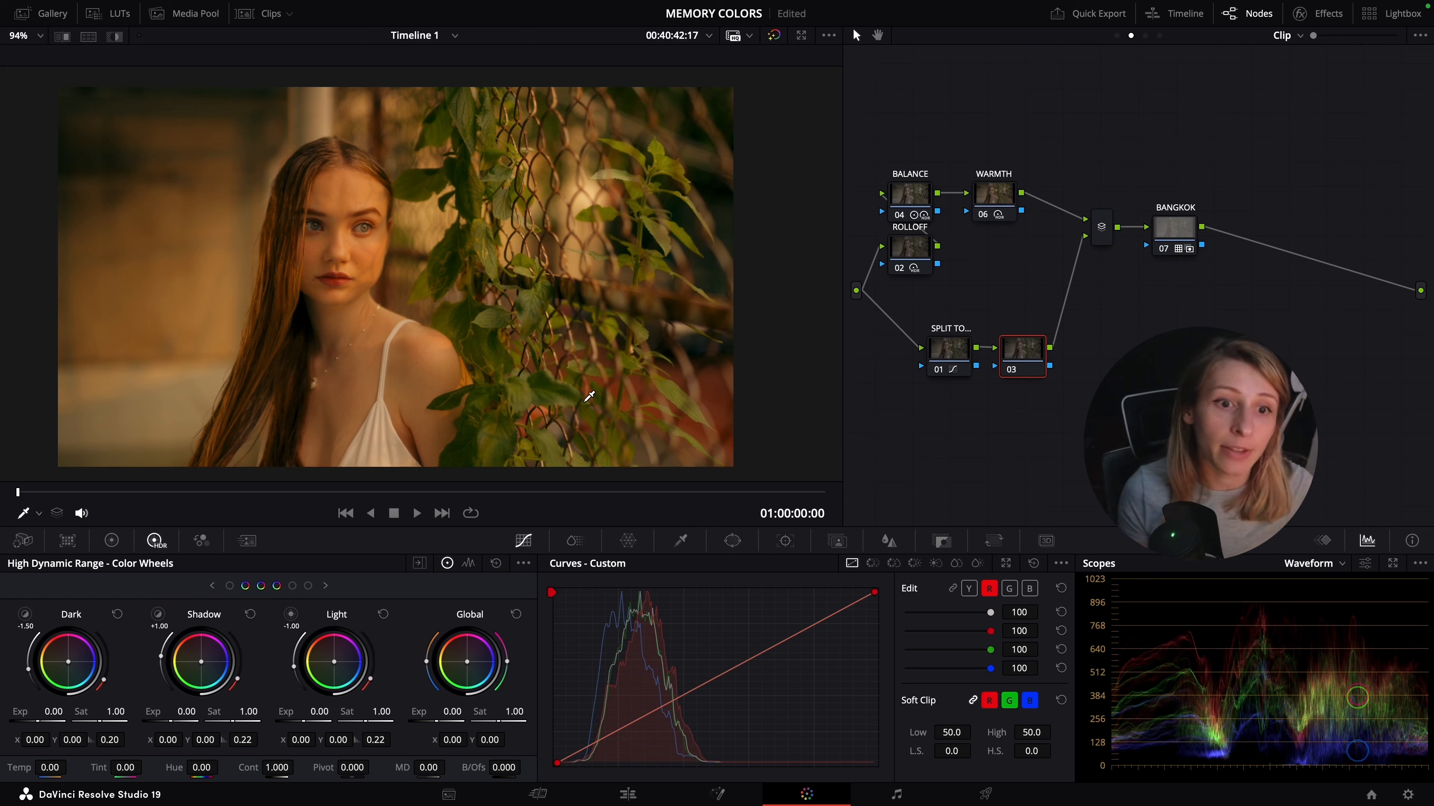
pyautogui.rightClick(1021, 357)
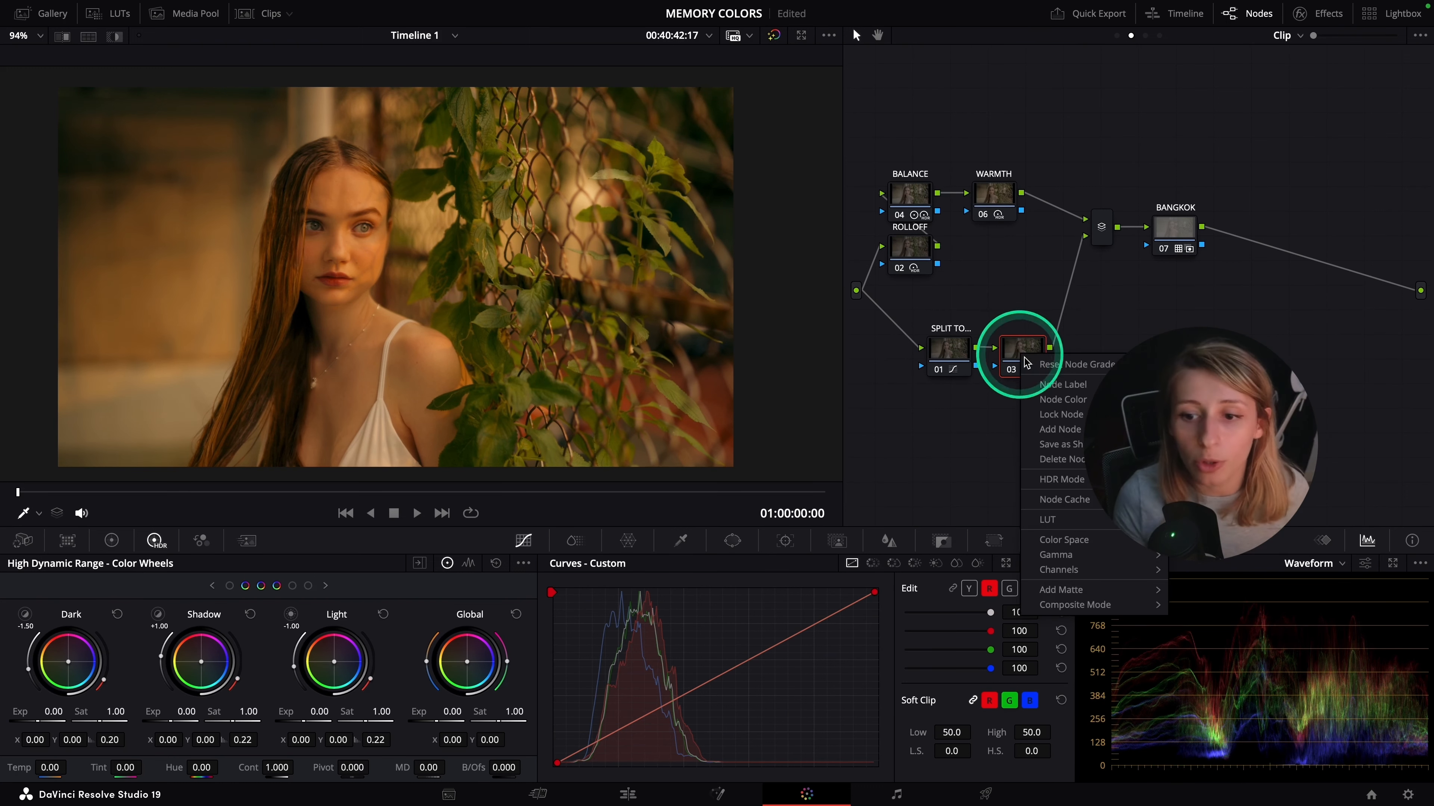
pyautogui.click(1047, 385)
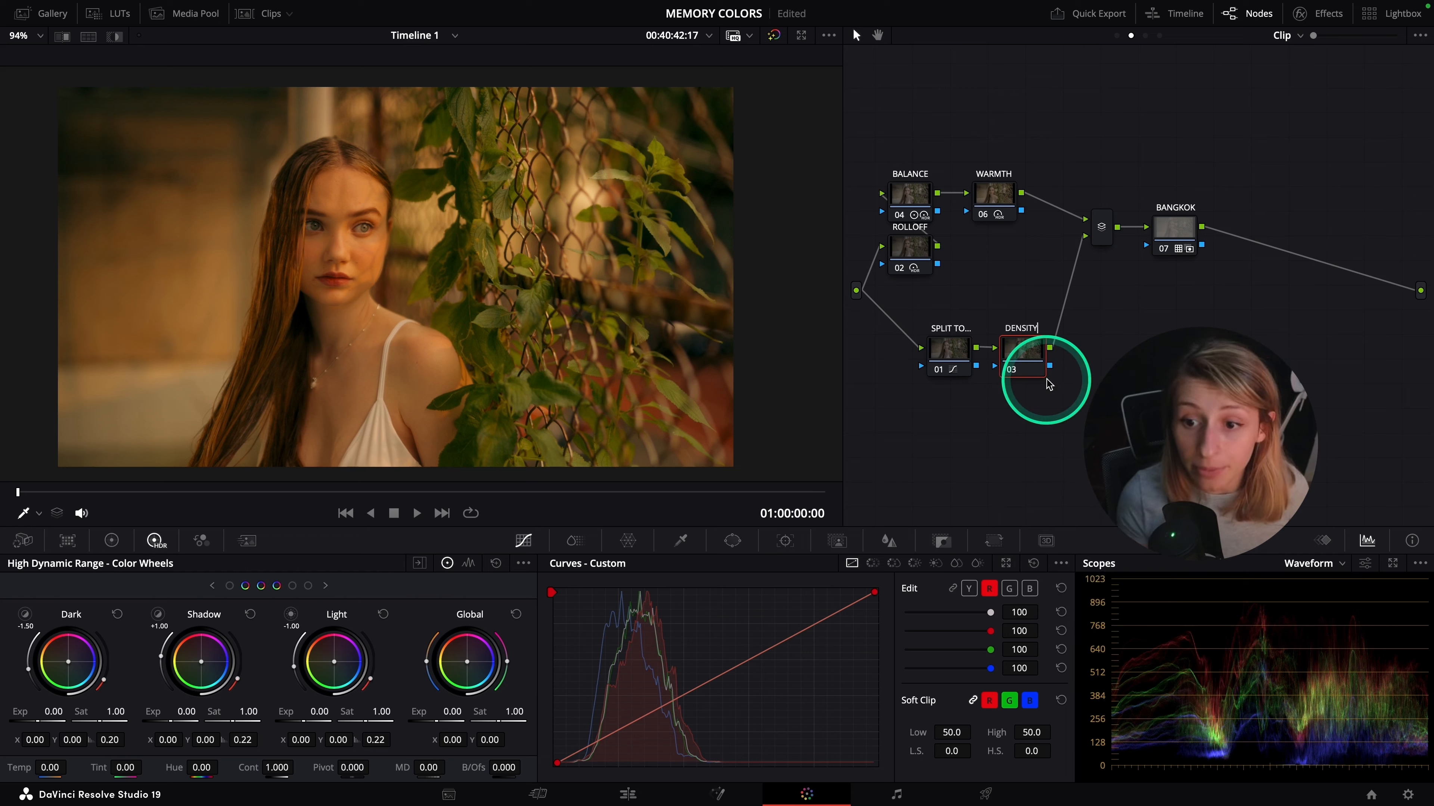
# Check the Yellow slice's range in ColorSlice, raise its density to 0.55 on the DENSITY node, and view the image full screen
pyautogui.click(575, 541)
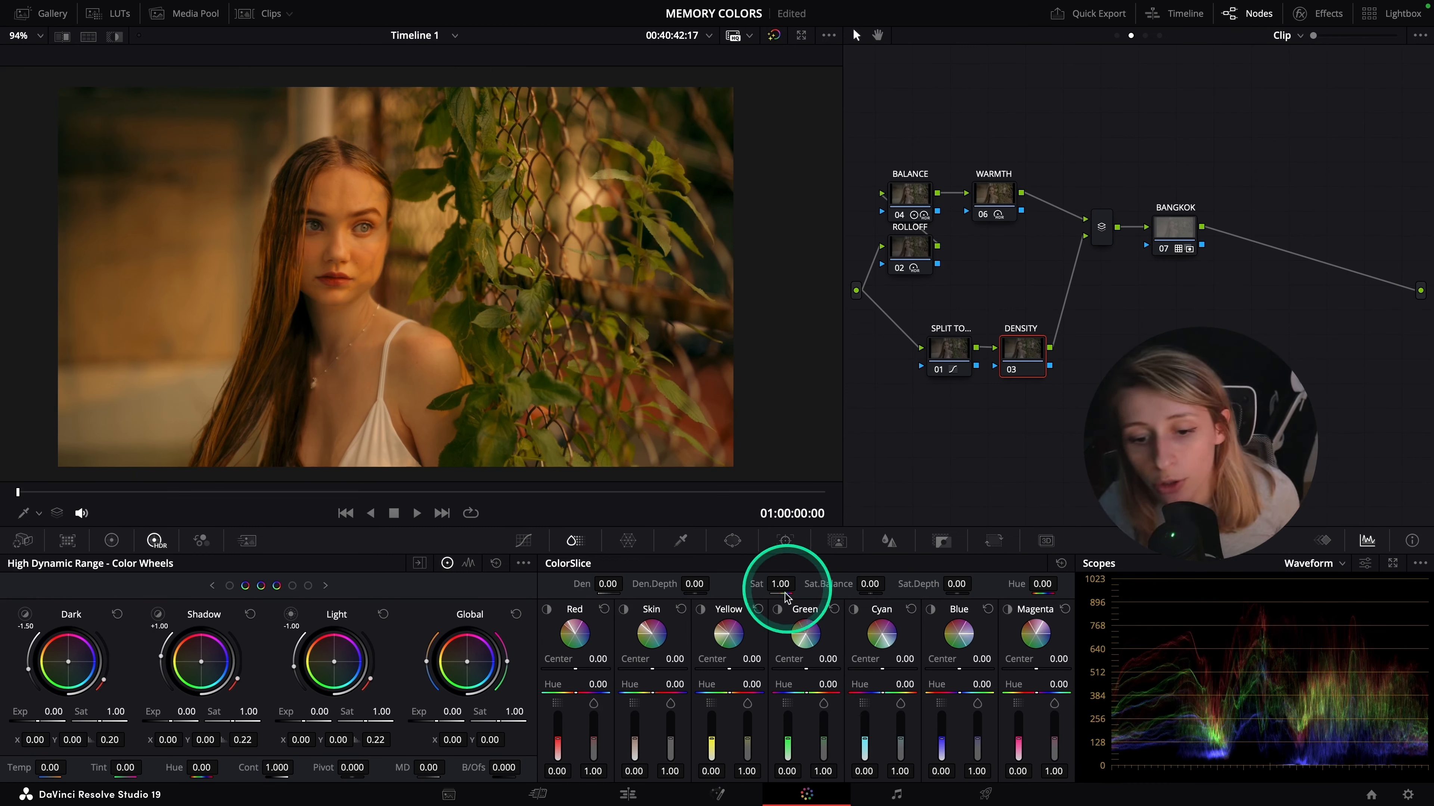
pyautogui.click(701, 610)
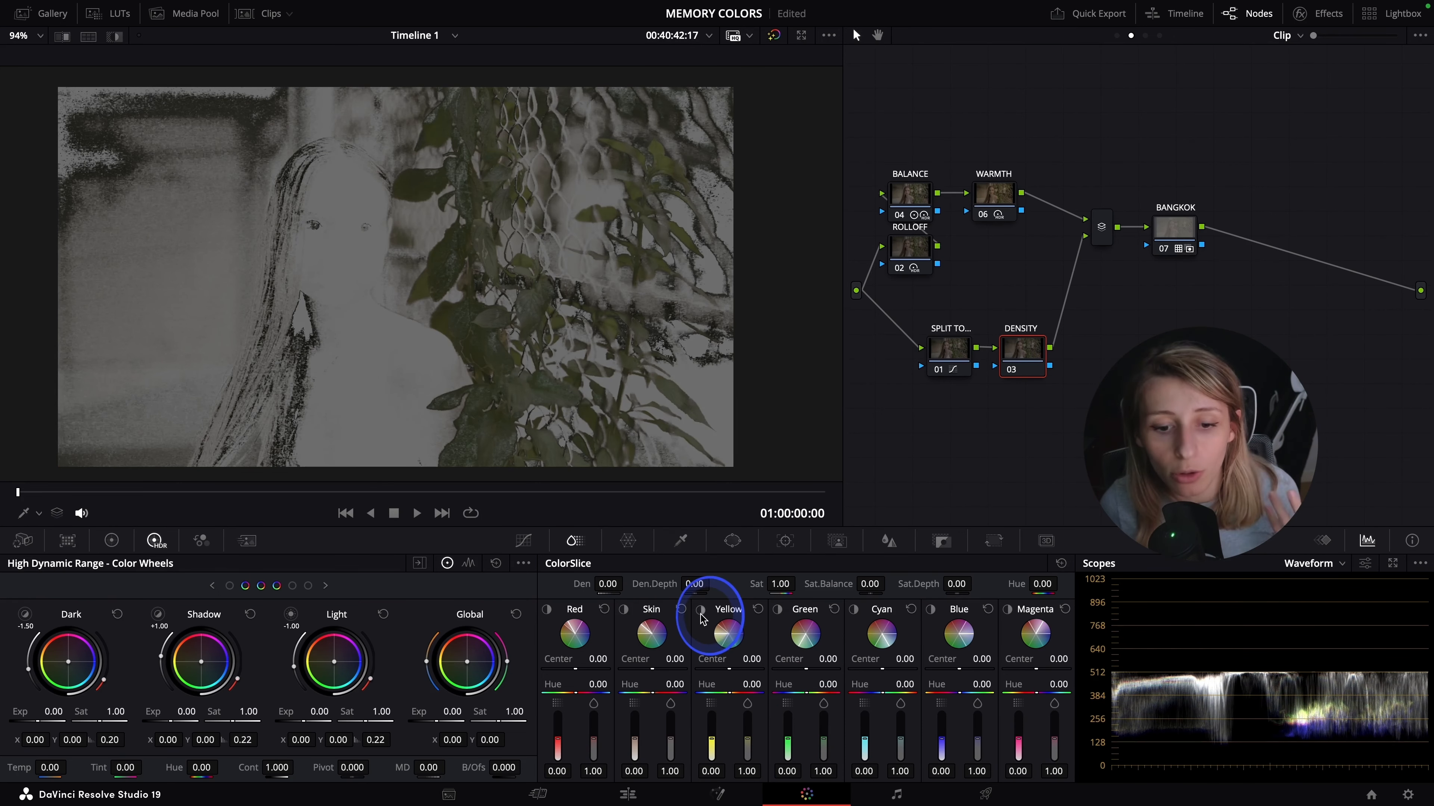
pyautogui.click(701, 612)
pyautogui.moveTo(711, 743); pyautogui.dragTo(719, 702)
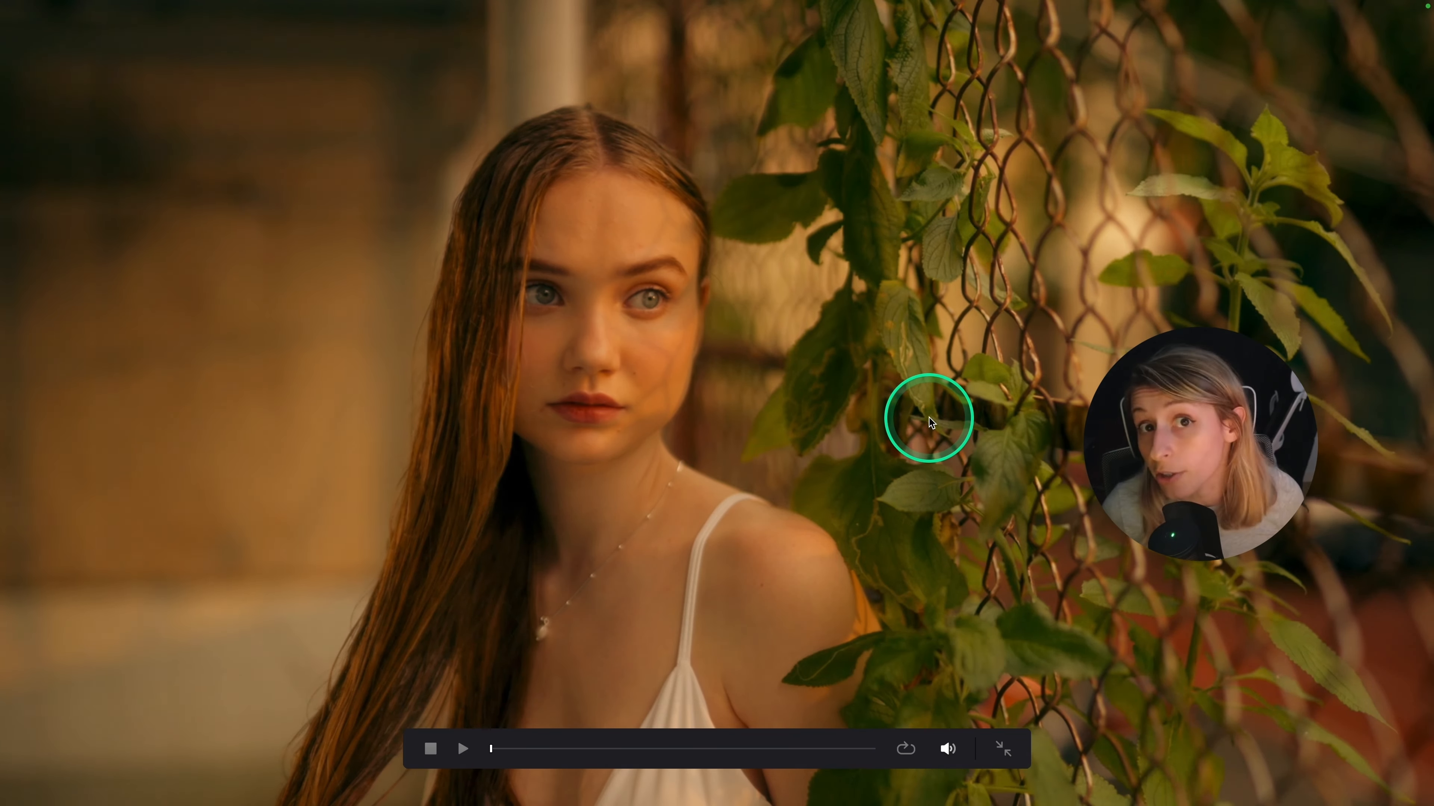
pyautogui.click(1042, 381)
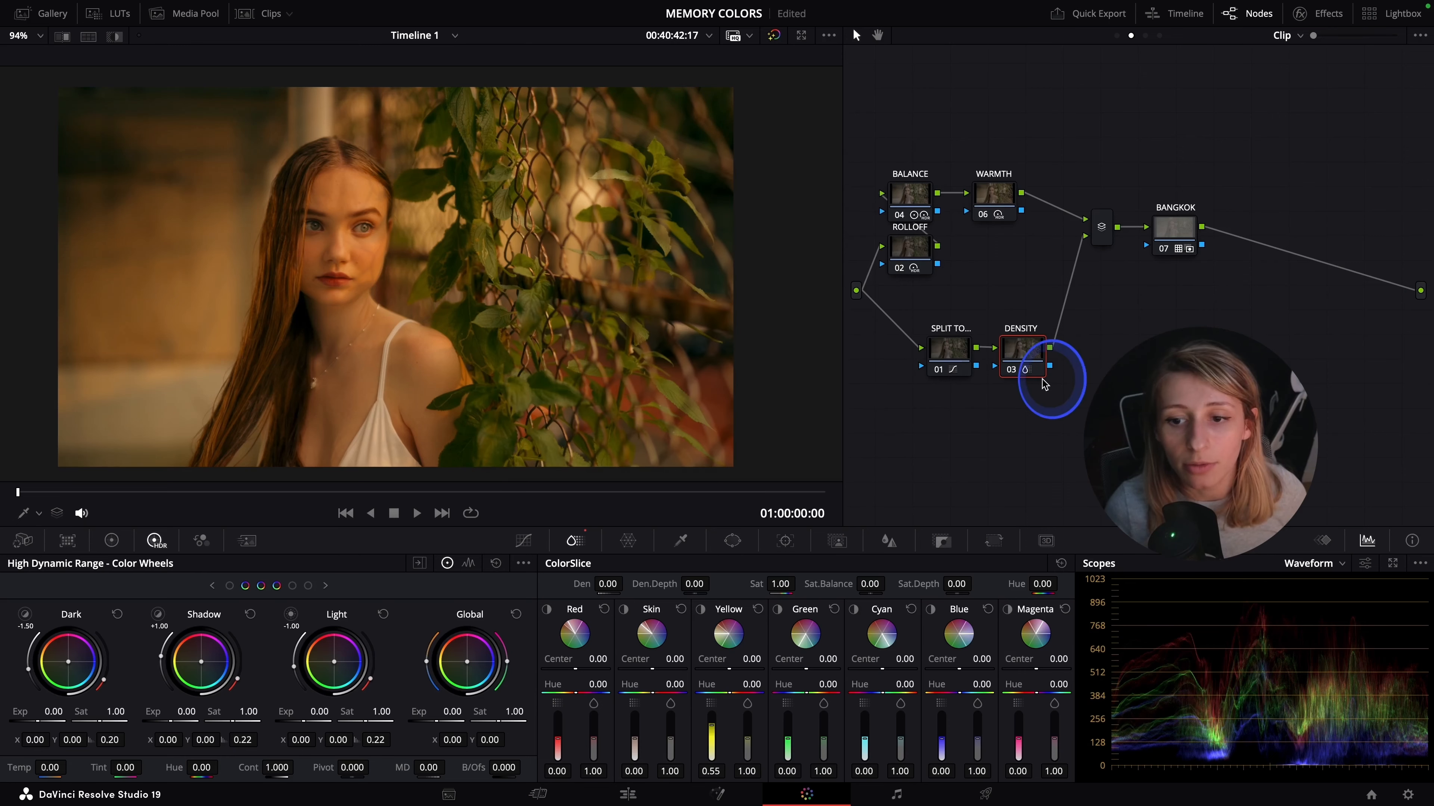
# Add a serial node after the DENSITY node and label it HUE
pyautogui.click(1037, 370)
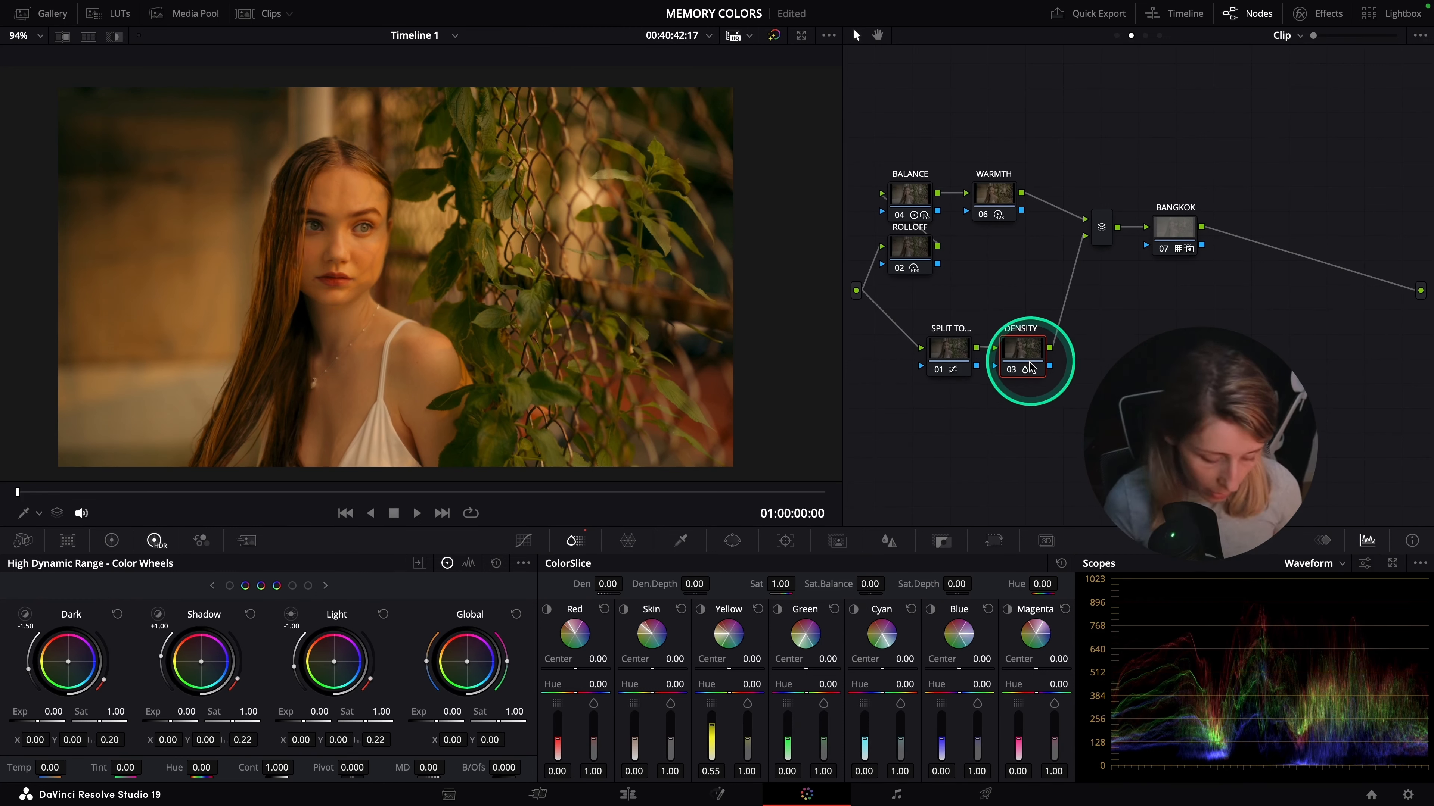
pyautogui.hotkey('alt', 's')
pyautogui.rightClick(1098, 350)
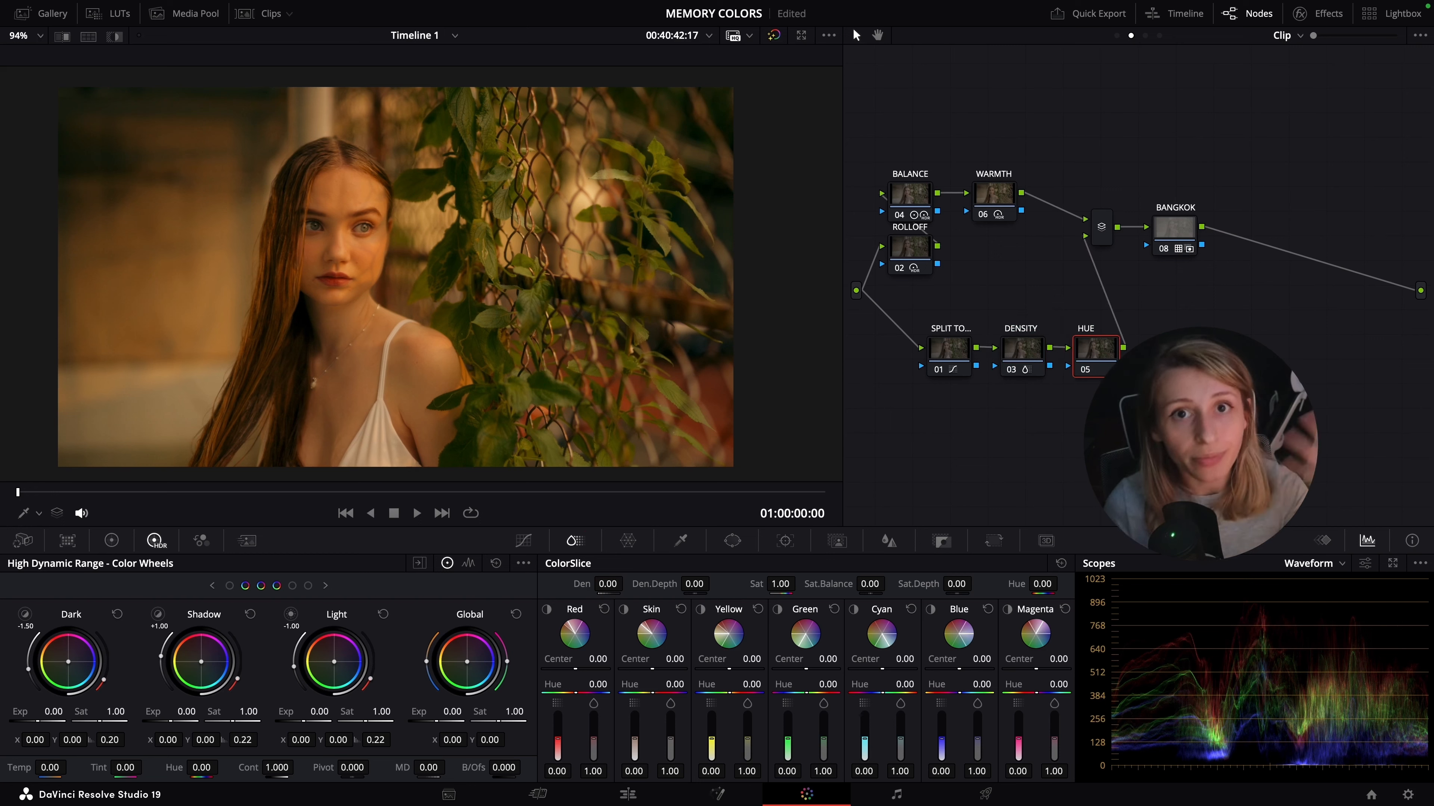
# Set the HUE node's Color Warper grid to a resolution of 16 by 16 and expand the warper for editing
pyautogui.click(627, 540)
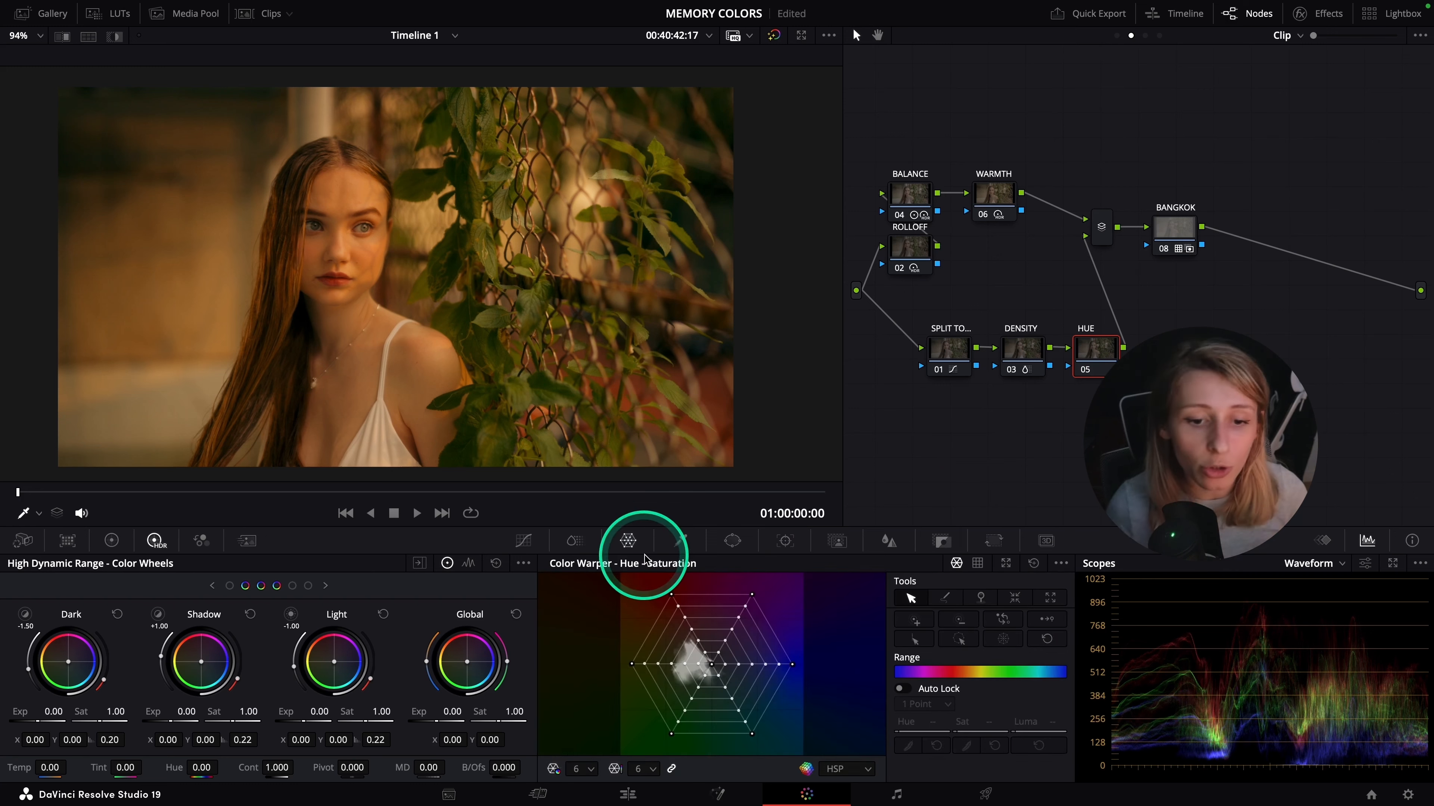
pyautogui.click(582, 769)
pyautogui.click(583, 731)
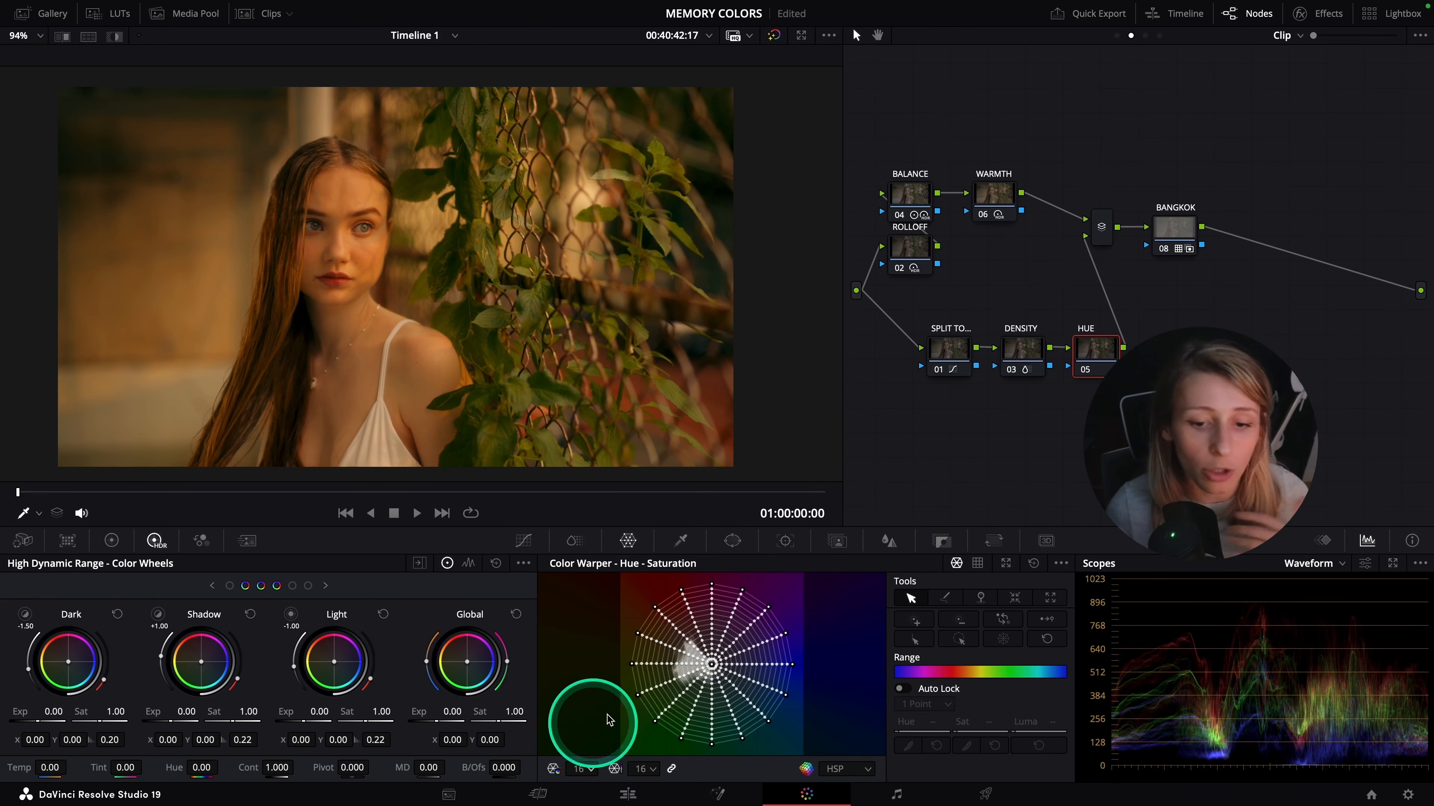
pyautogui.click(1006, 563)
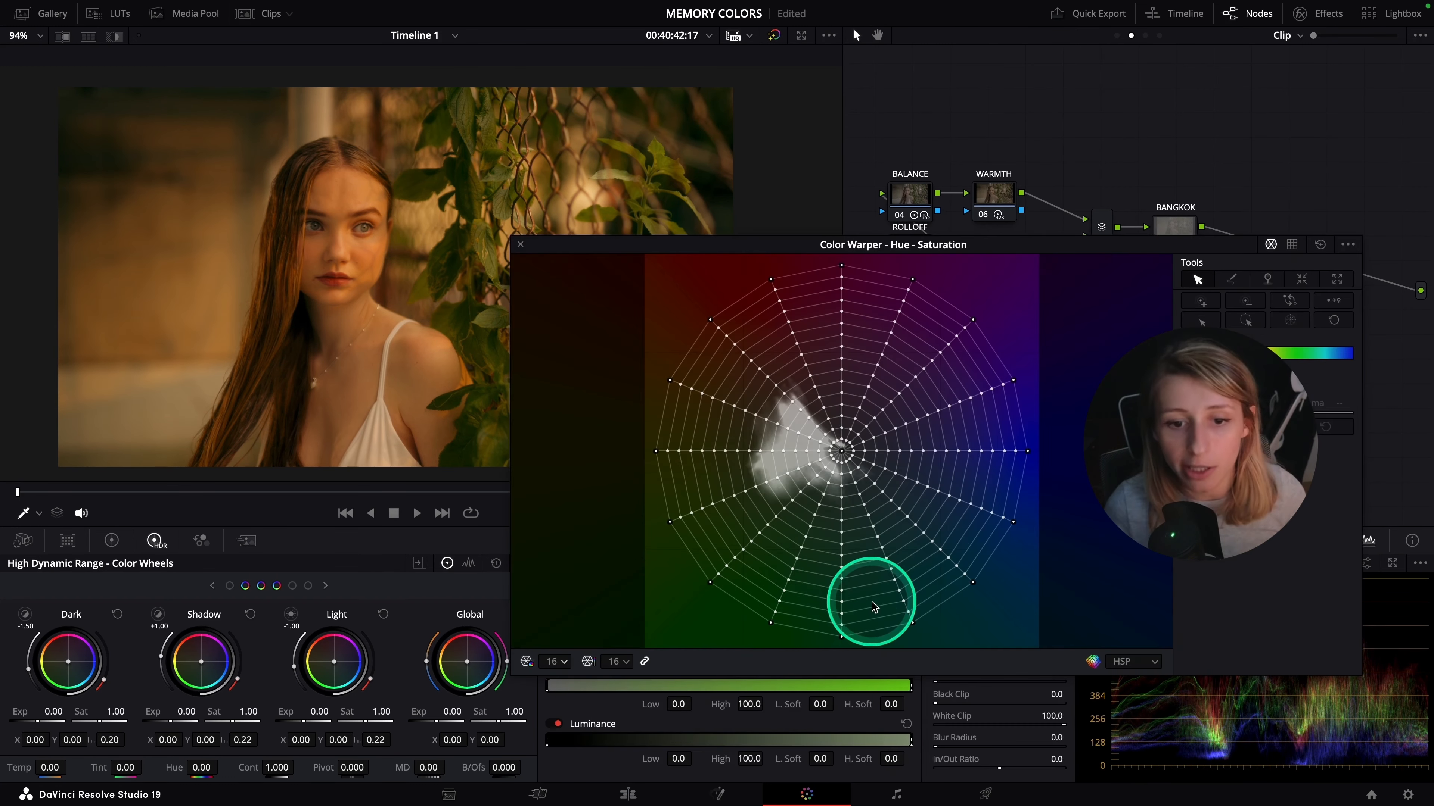
# Sample the wall's orange, pull its outer Color Warper point inward to Hue 0.89 and Sat 0.76, and check the image full screen
pyautogui.click(173, 284)
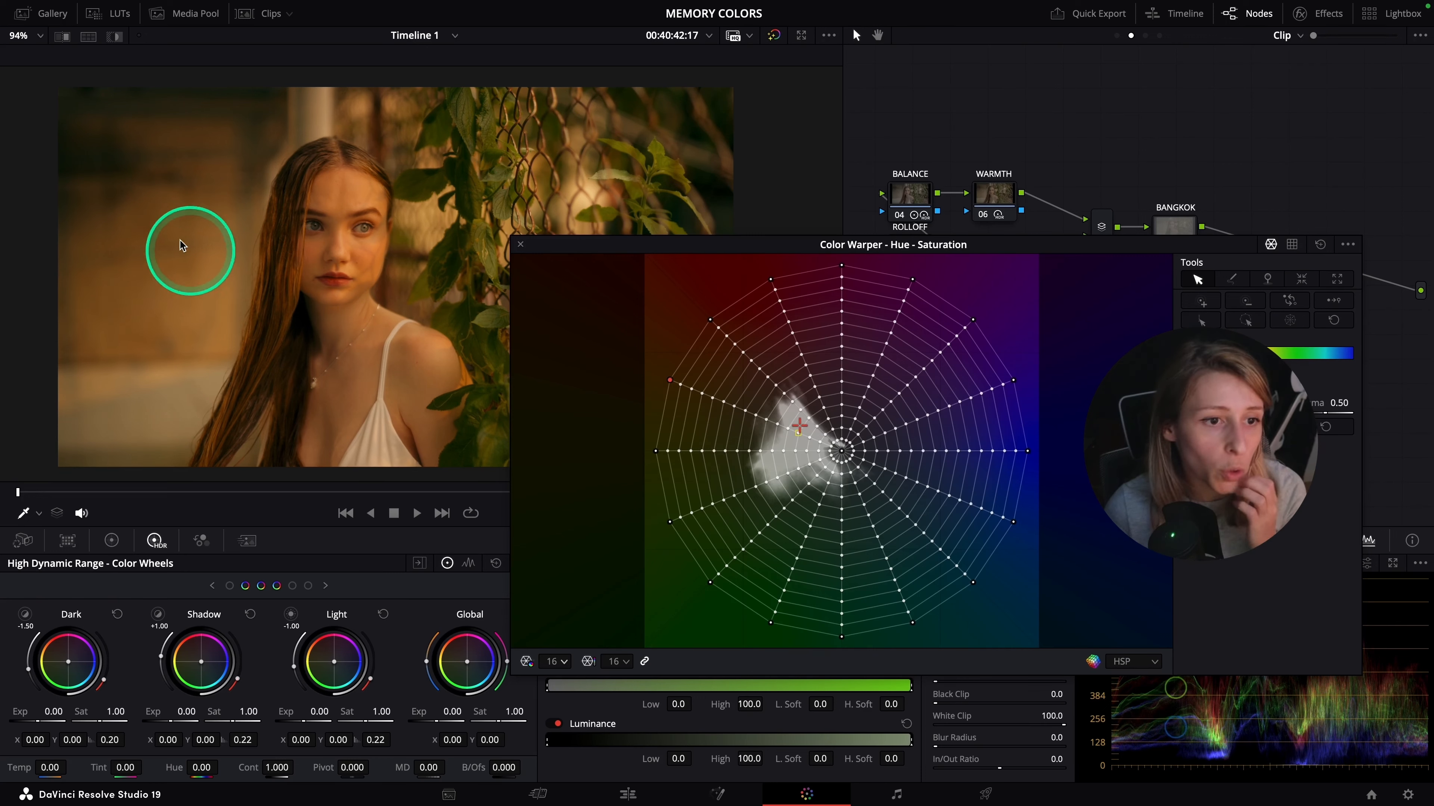
pyautogui.click(706, 400)
pyautogui.click(673, 380)
pyautogui.moveTo(675, 384); pyautogui.dragTo(736, 402)
pyautogui.click(520, 243)
pyautogui.hotkey('ctrl', 'f')
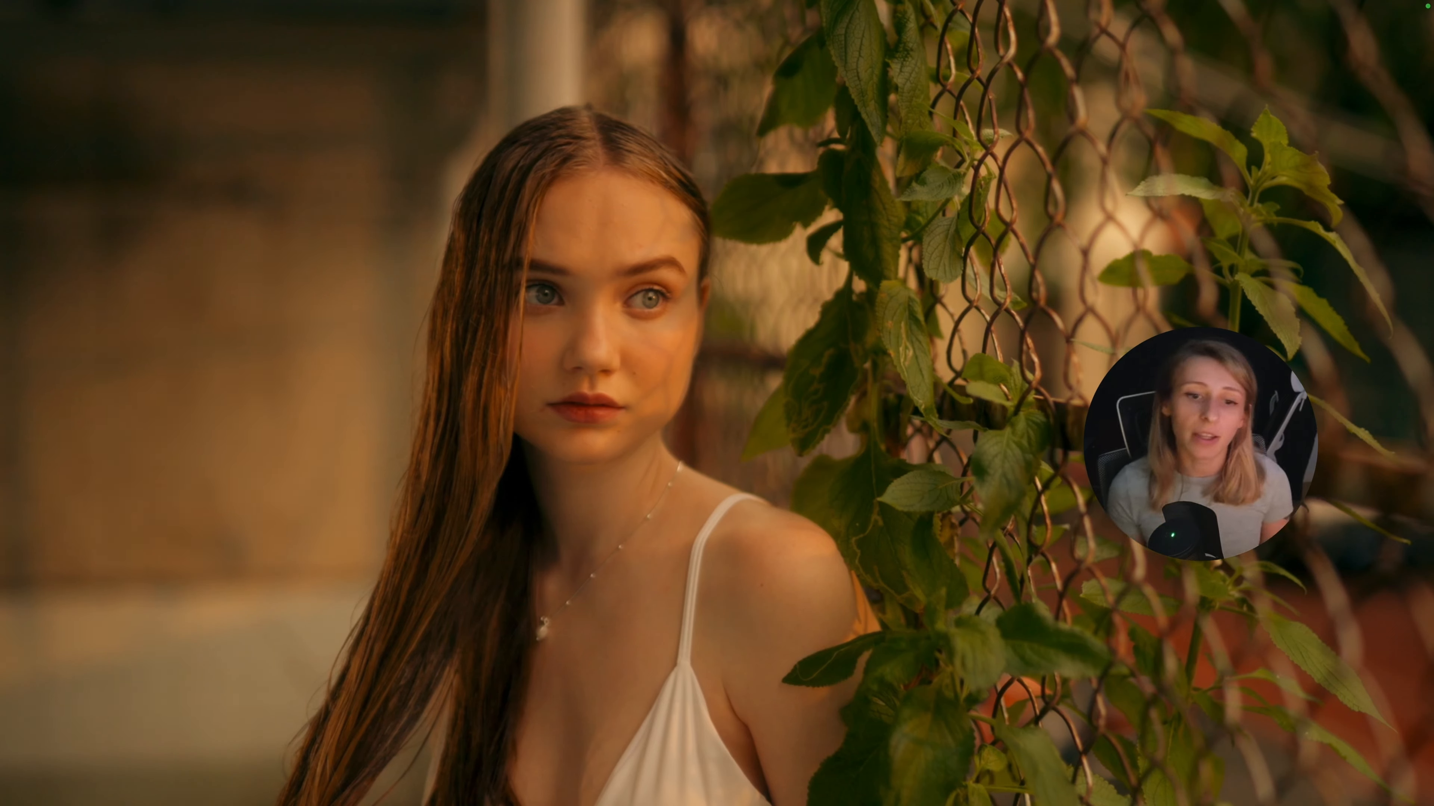
pyautogui.press('Escape')
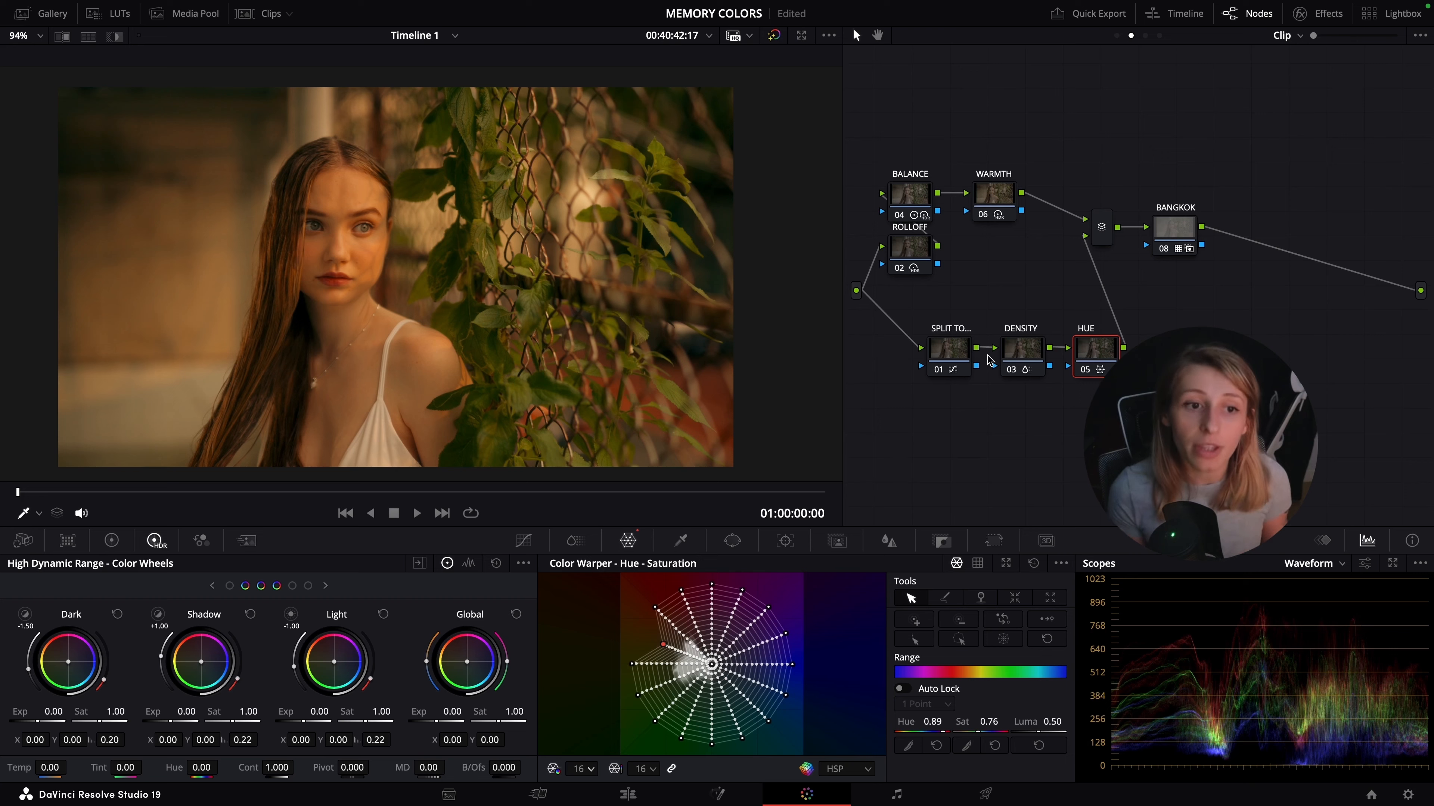
# Wipe the image against the reference still and lower the BALANCE node's Primaries Tint slightly
pyautogui.click(62, 36)
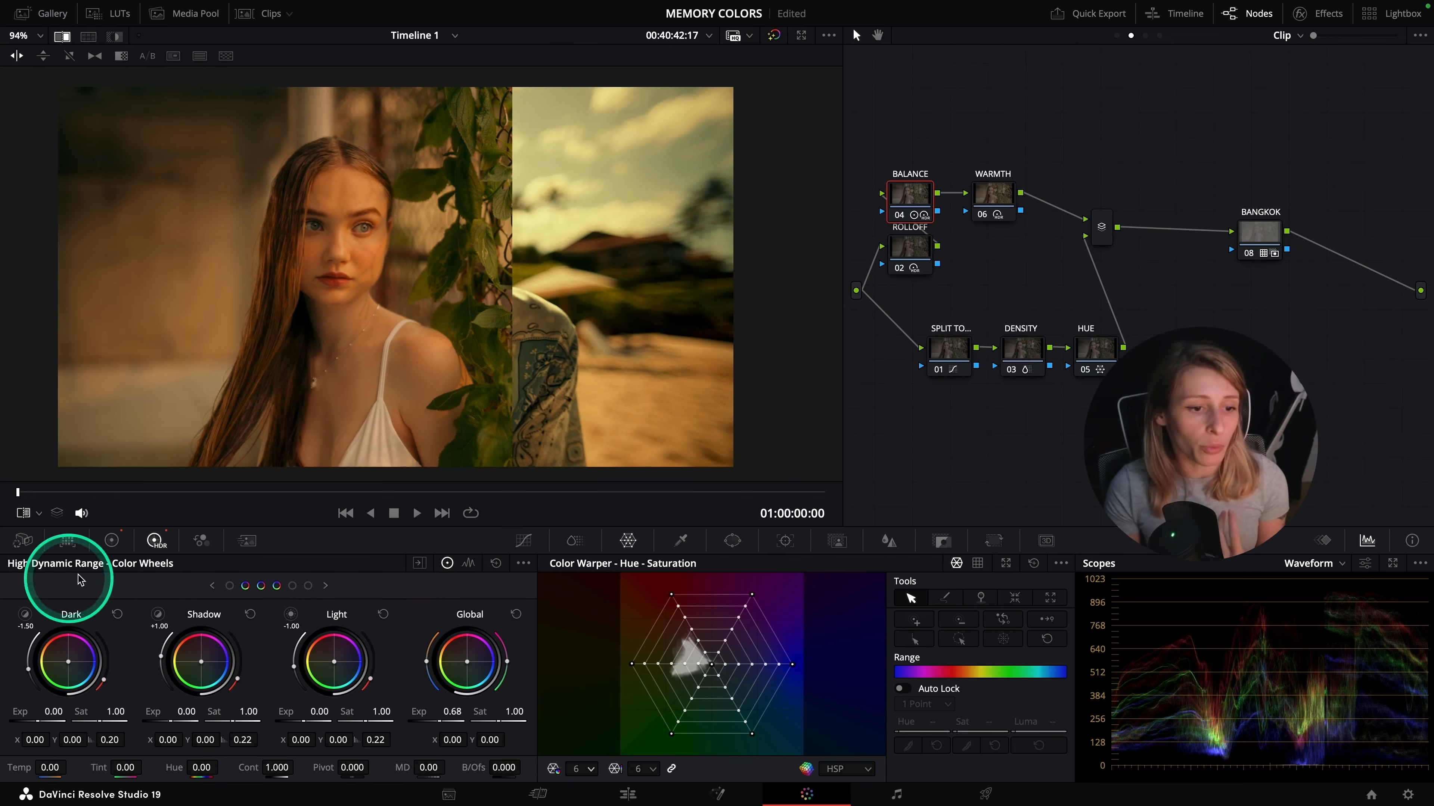
pyautogui.click(111, 540)
pyautogui.moveTo(195, 586); pyautogui.dragTo(187, 587)
pyautogui.moveTo(616, 343); pyautogui.dragTo(544, 342)
# Shift the HUE node's outer yellow-green warper point to Hue 0.82 and Sat 1.17, compare with the reference, and turn the wipe off
pyautogui.click(1055, 349)
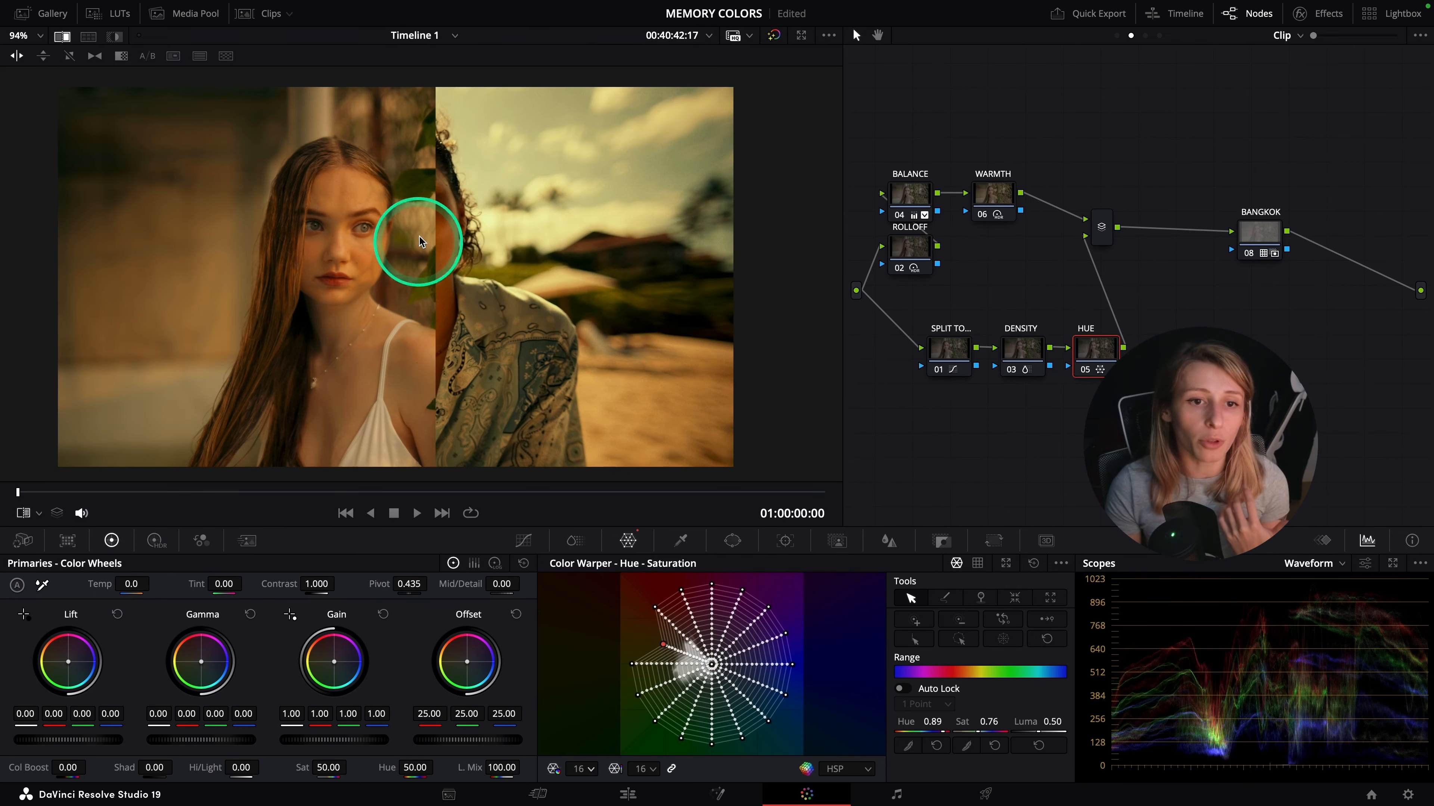
pyautogui.moveTo(638, 695); pyautogui.dragTo(633, 670)
pyautogui.moveTo(454, 310); pyautogui.dragTo(501, 344)
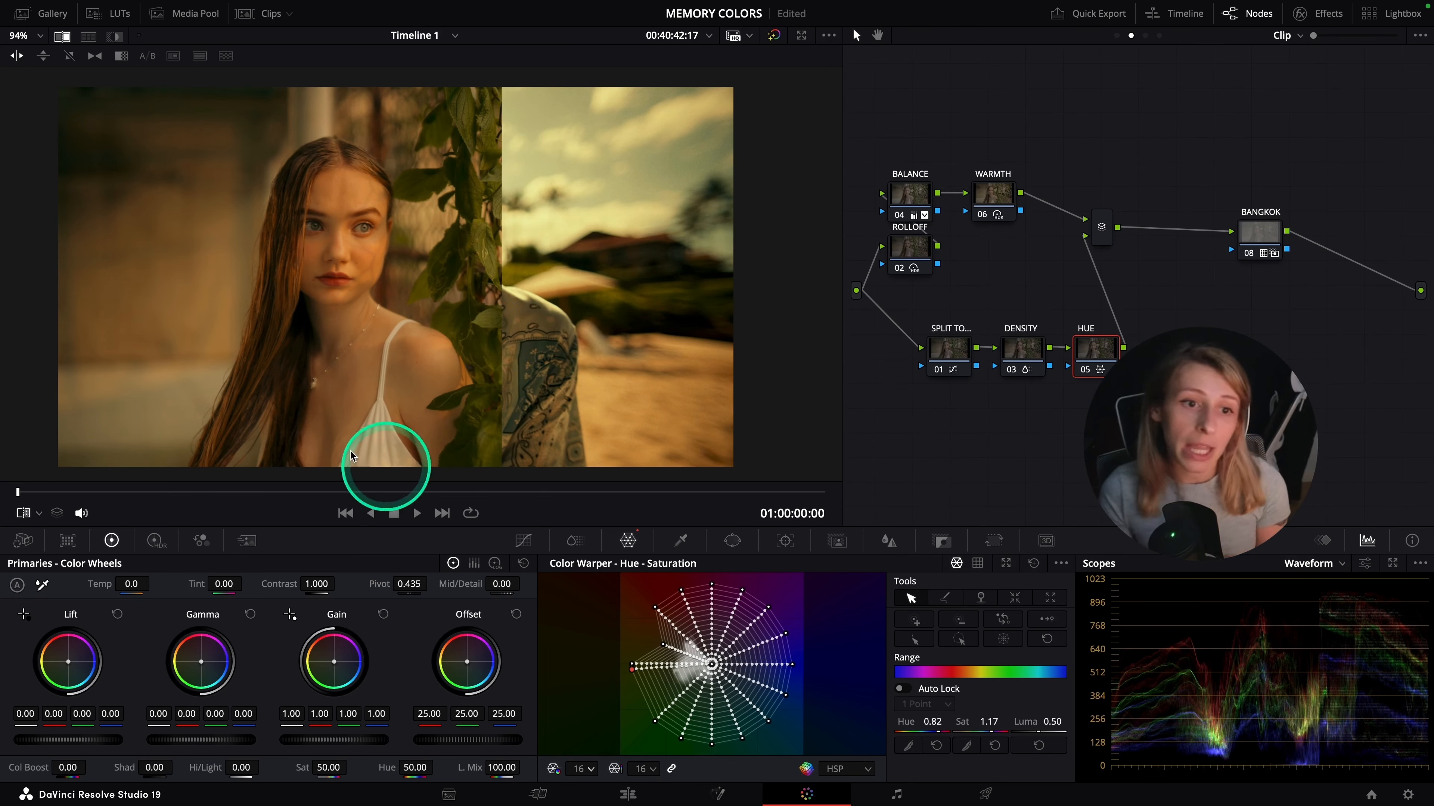
pyautogui.click(65, 43)
# Select all the nodes and toggle them off and on full screen to examine the image before and after grading
pyautogui.moveTo(891, 165); pyautogui.dragTo(1028, 280)
pyautogui.click(1347, 430)
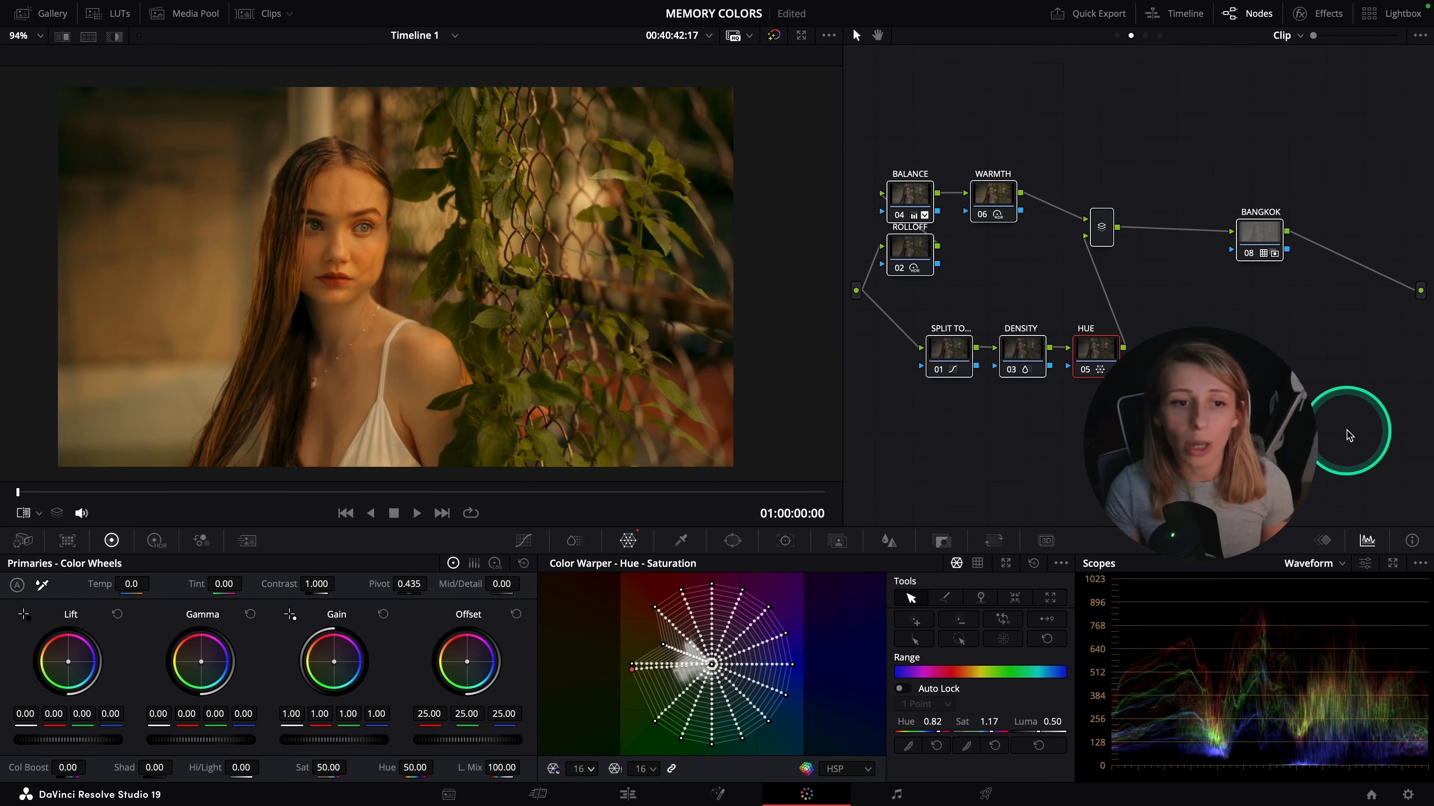
pyautogui.hotkey('ctrl', 'f')
pyautogui.hotkey('ctrl', 'd')
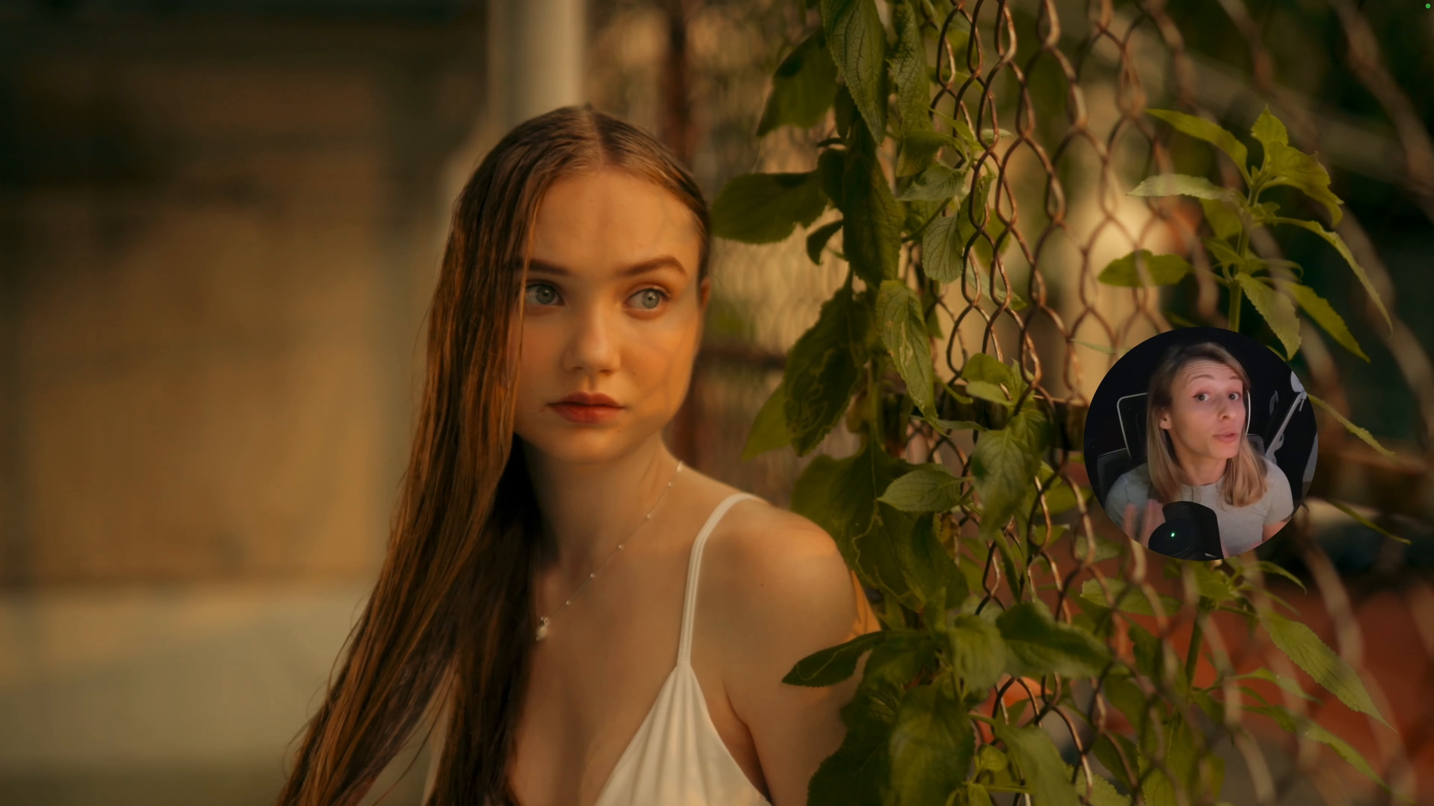
pyautogui.click(930, 430)
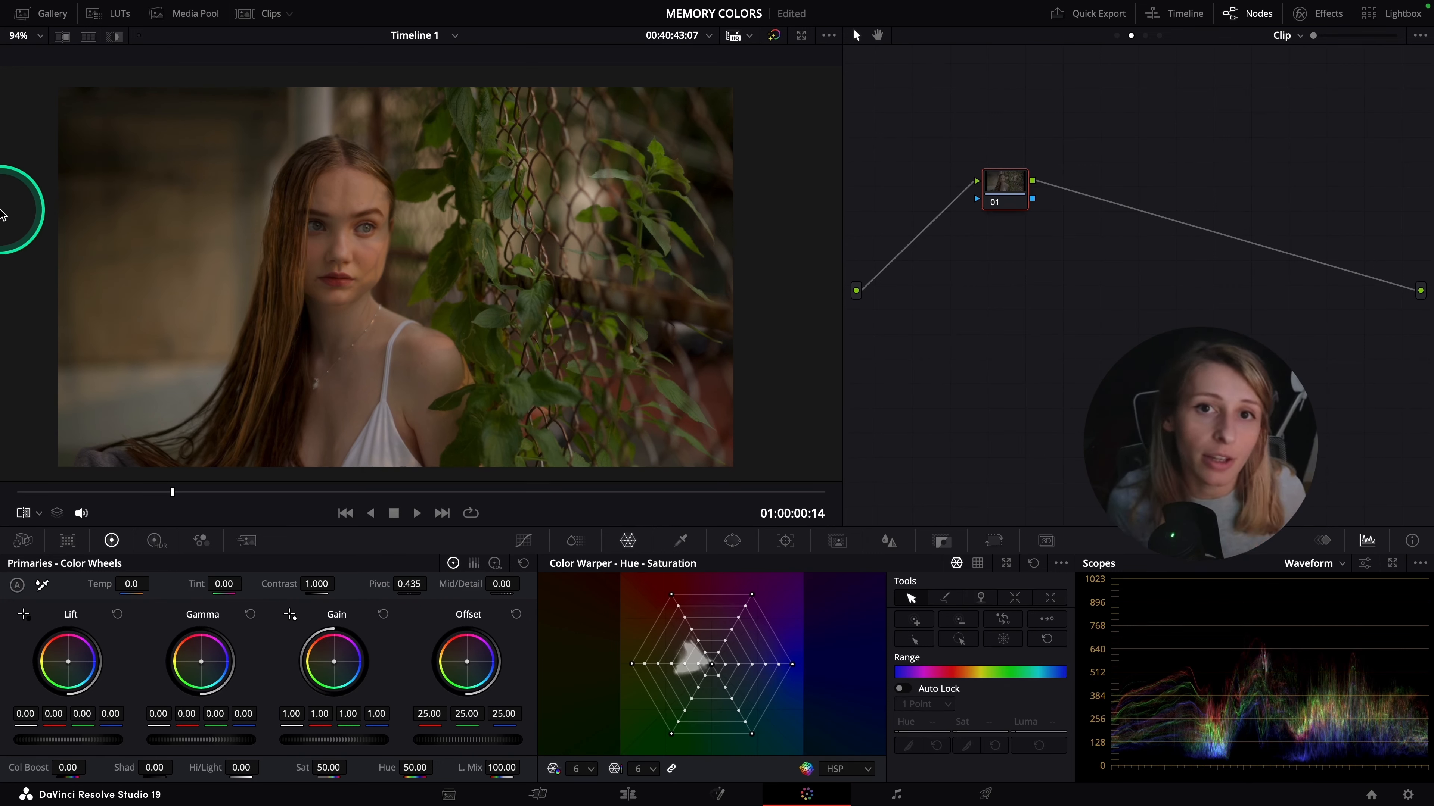
# Apply the BANGKOK LUT to the ungraded clip's only node
pyautogui.click(107, 13)
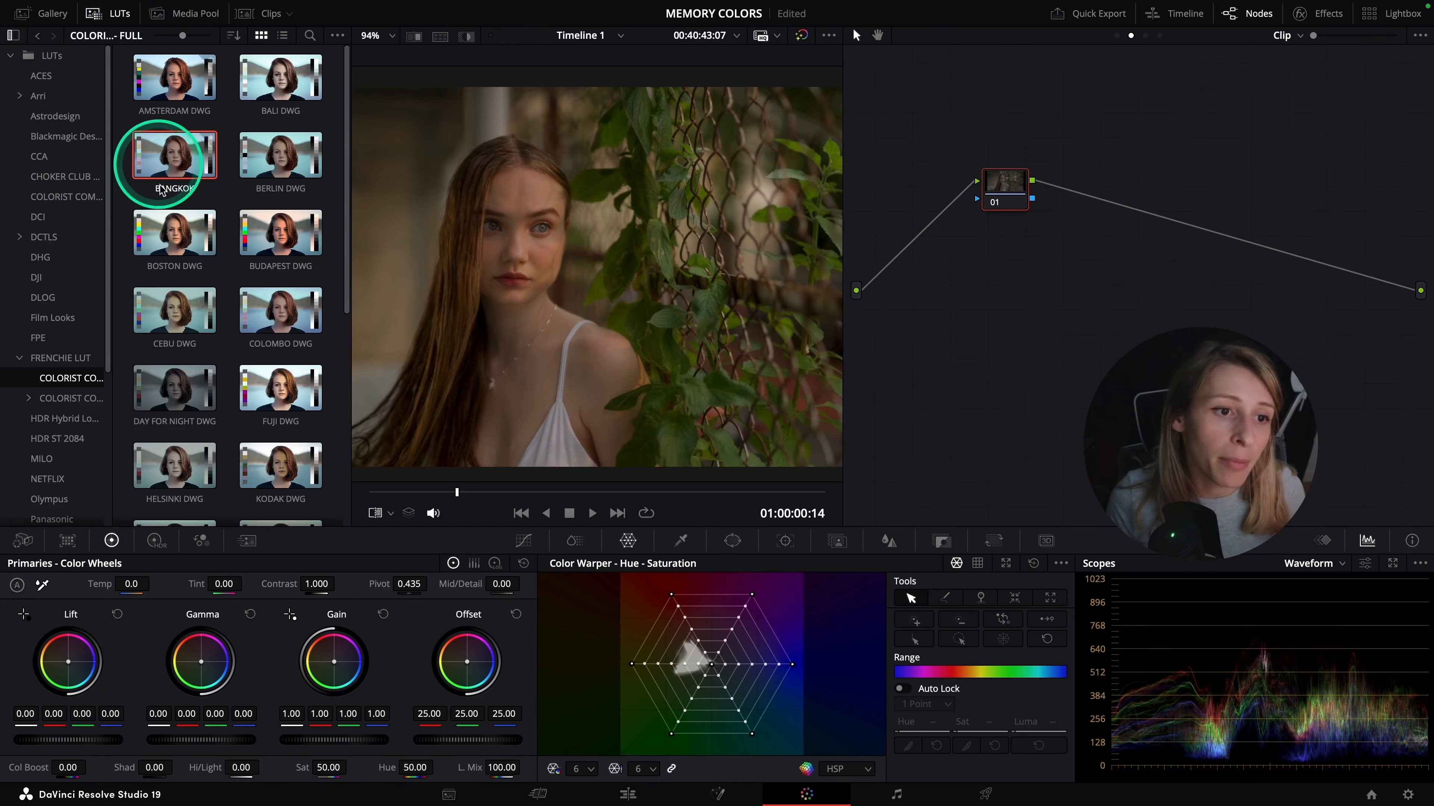
pyautogui.moveTo(174, 157); pyautogui.dragTo(1256, 232)
pyautogui.click(109, 13)
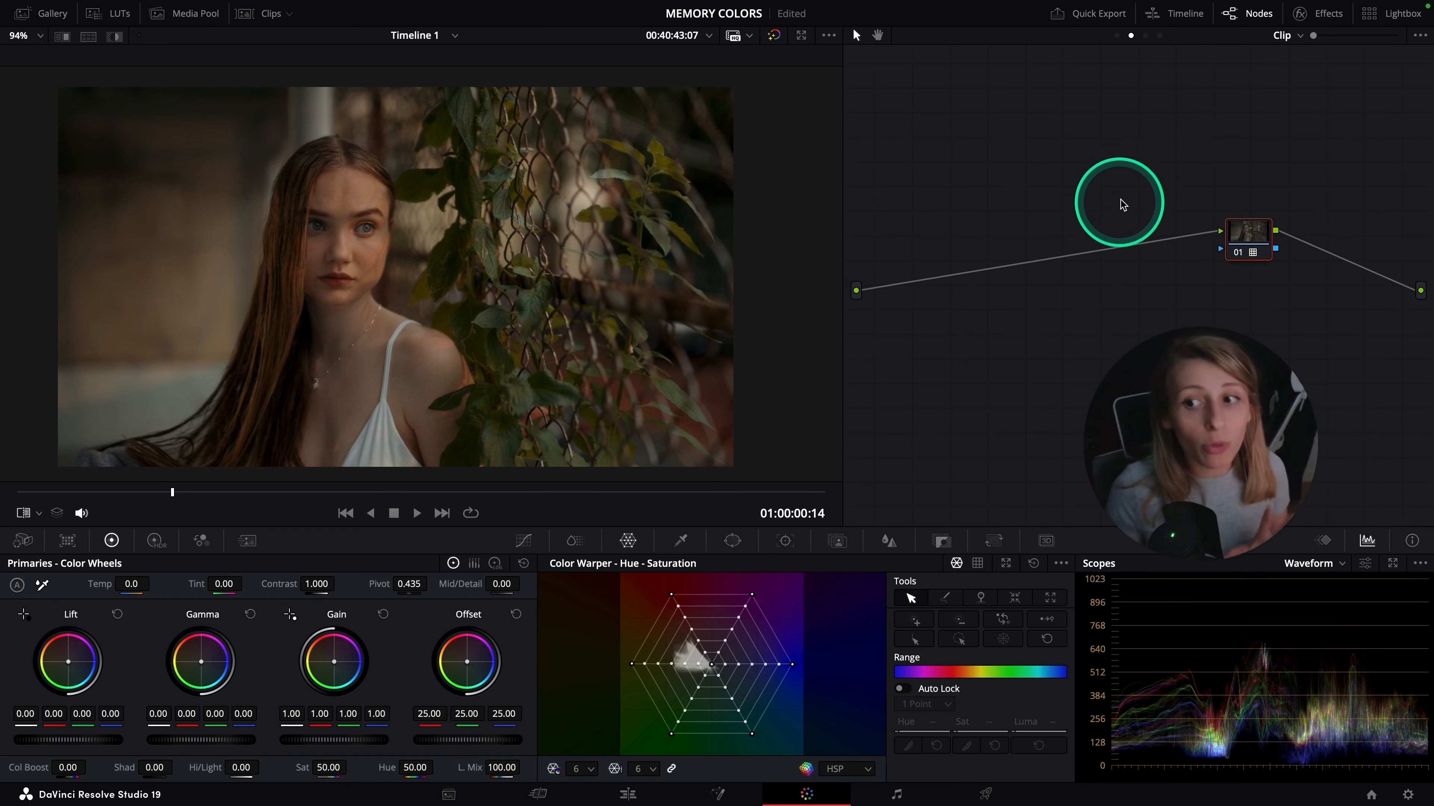
# Examine the Color Space Transform settings in the Group Pre-Clip and Group Post-Clip levels and return to the Clip node graph
pyautogui.click(1117, 35)
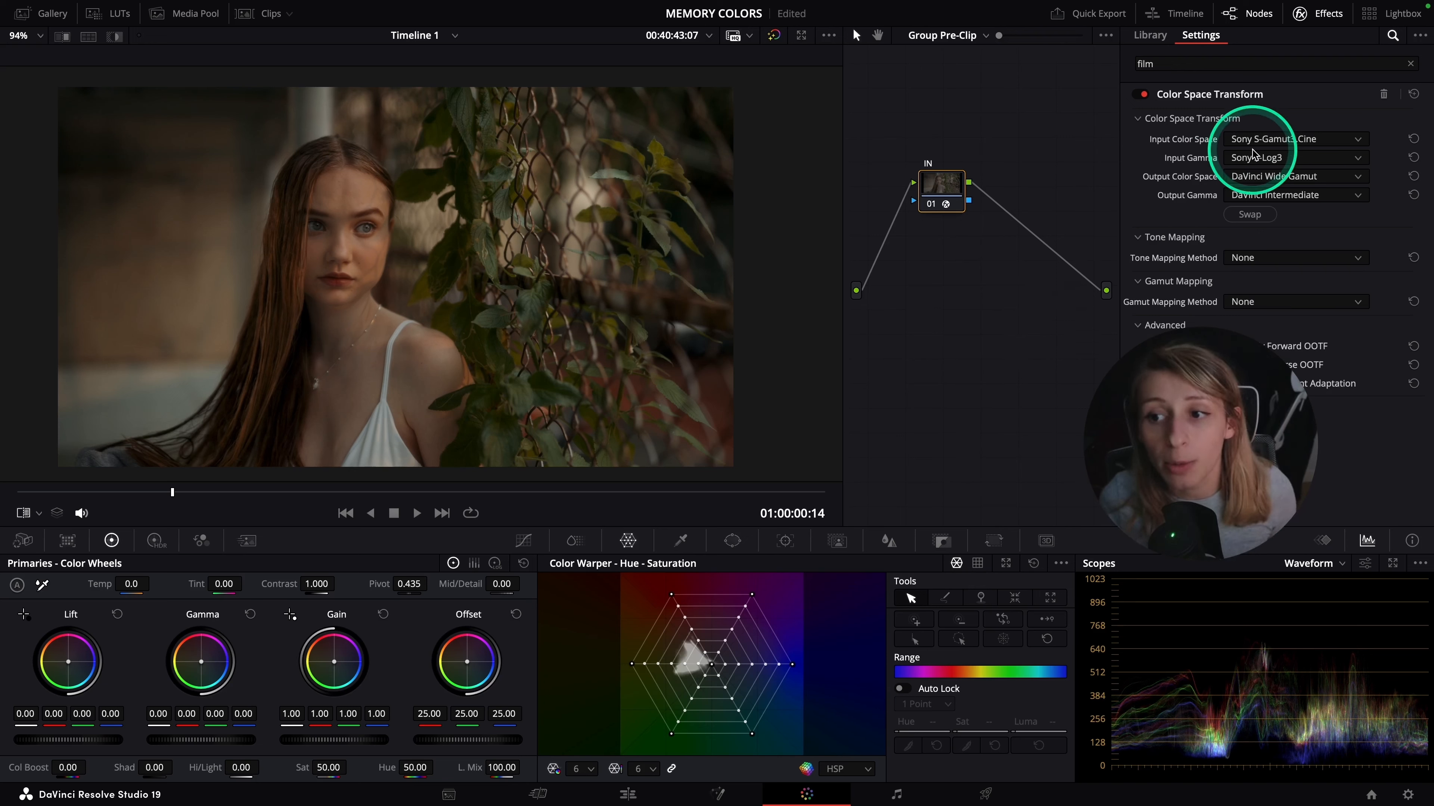
pyautogui.click(961, 38)
pyautogui.click(960, 84)
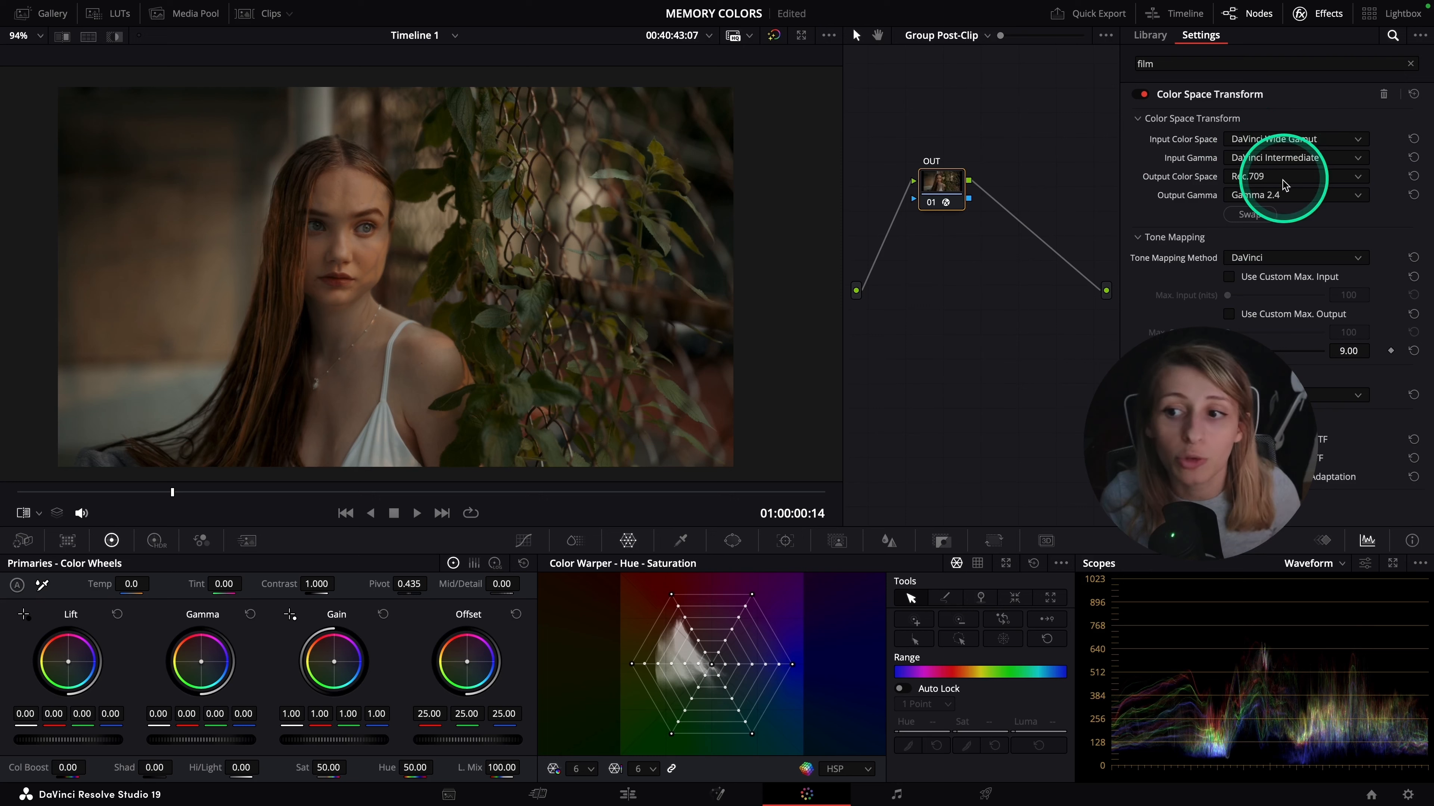
pyautogui.click(917, 35)
pyautogui.click(931, 68)
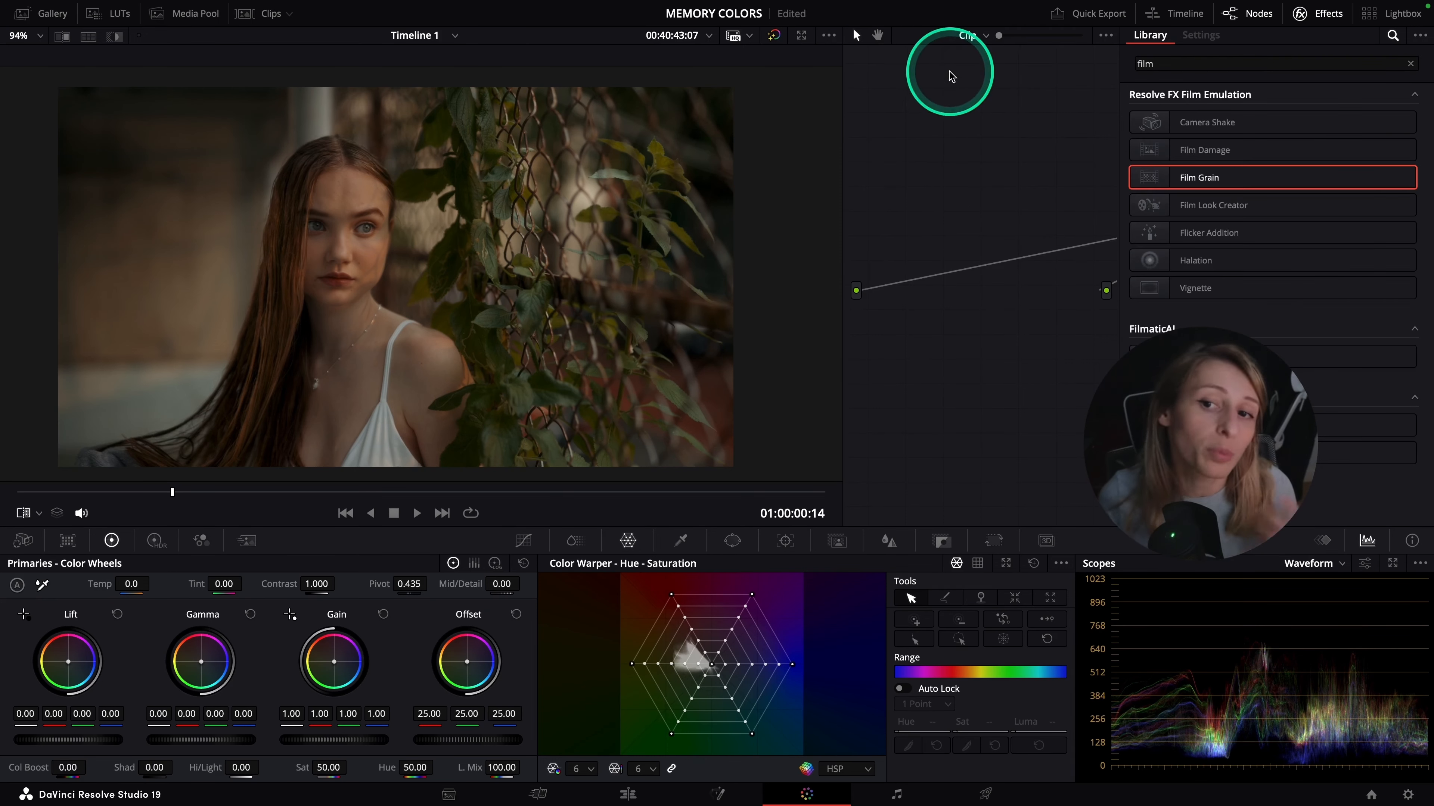
pyautogui.click(1321, 13)
pyautogui.click(1079, 354)
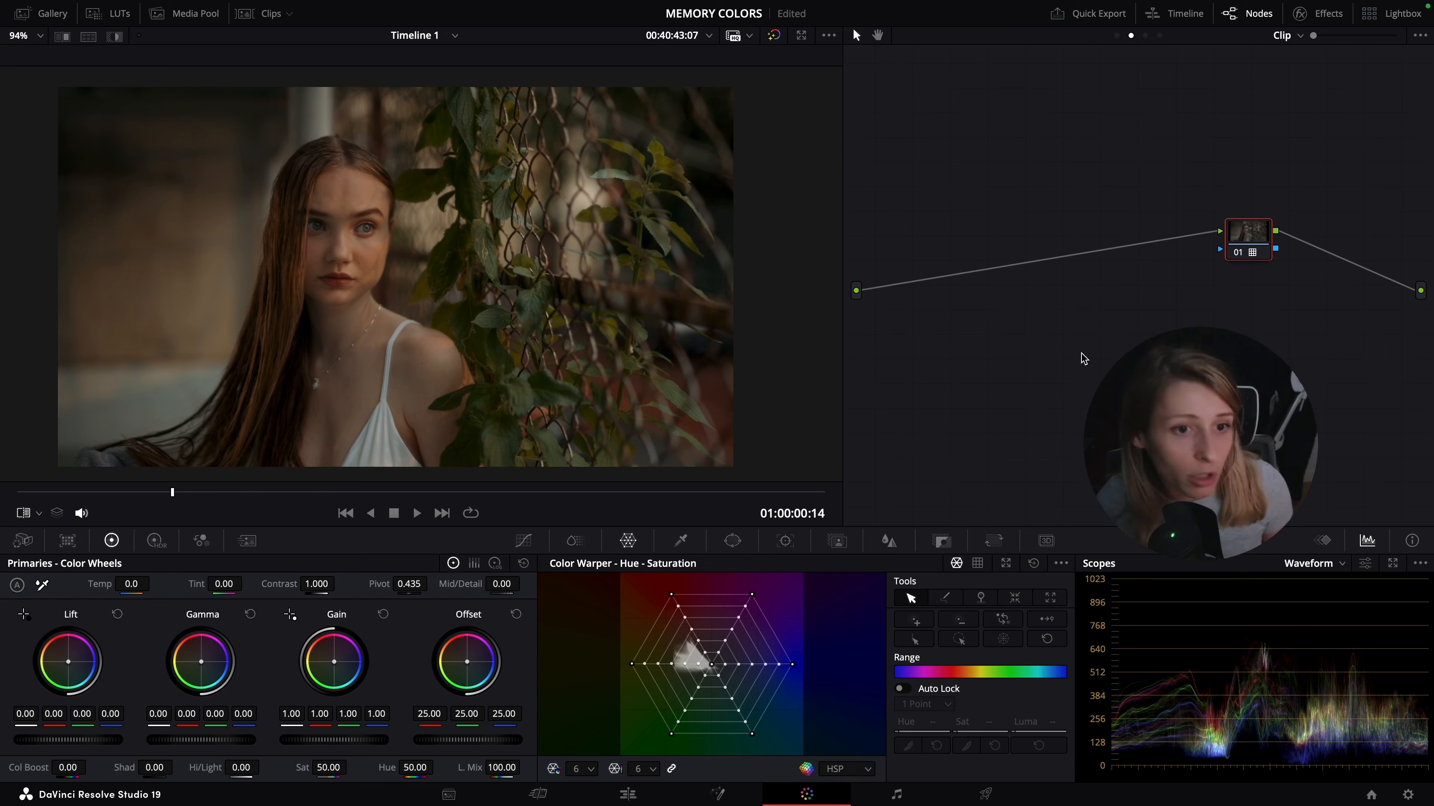
# Label the LUT node BANGKOK
pyautogui.rightClick(1235, 256)
pyautogui.click(1245, 266)
pyautogui.write('BANGKOKD')
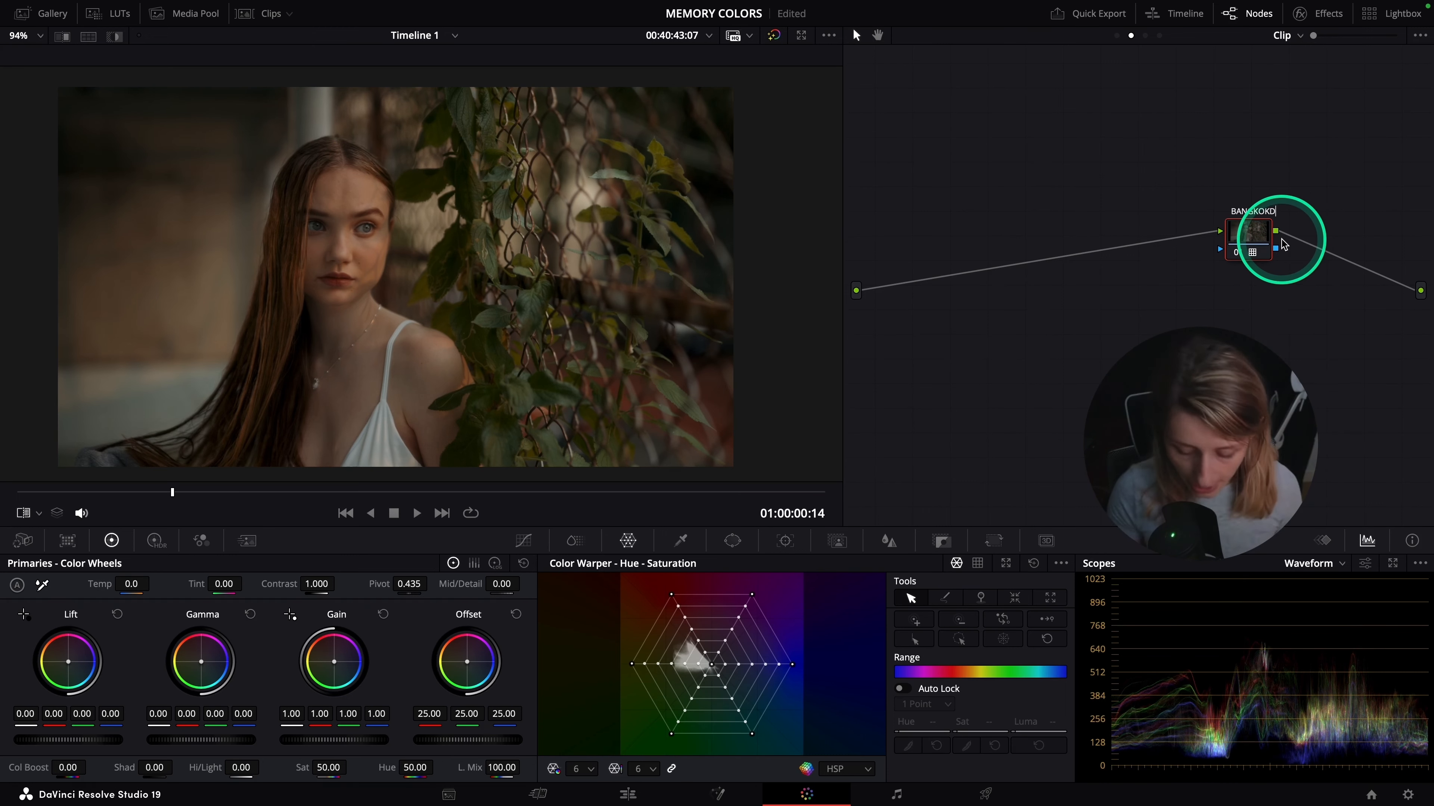
# Insert a serial node before BANGKOK, place it near the source input, and add a layer node to create a layer mixer
pyautogui.click(1246, 230)
pyautogui.hotkey('shift', 's')
pyautogui.moveTo(1254, 274); pyautogui.dragTo(959, 234)
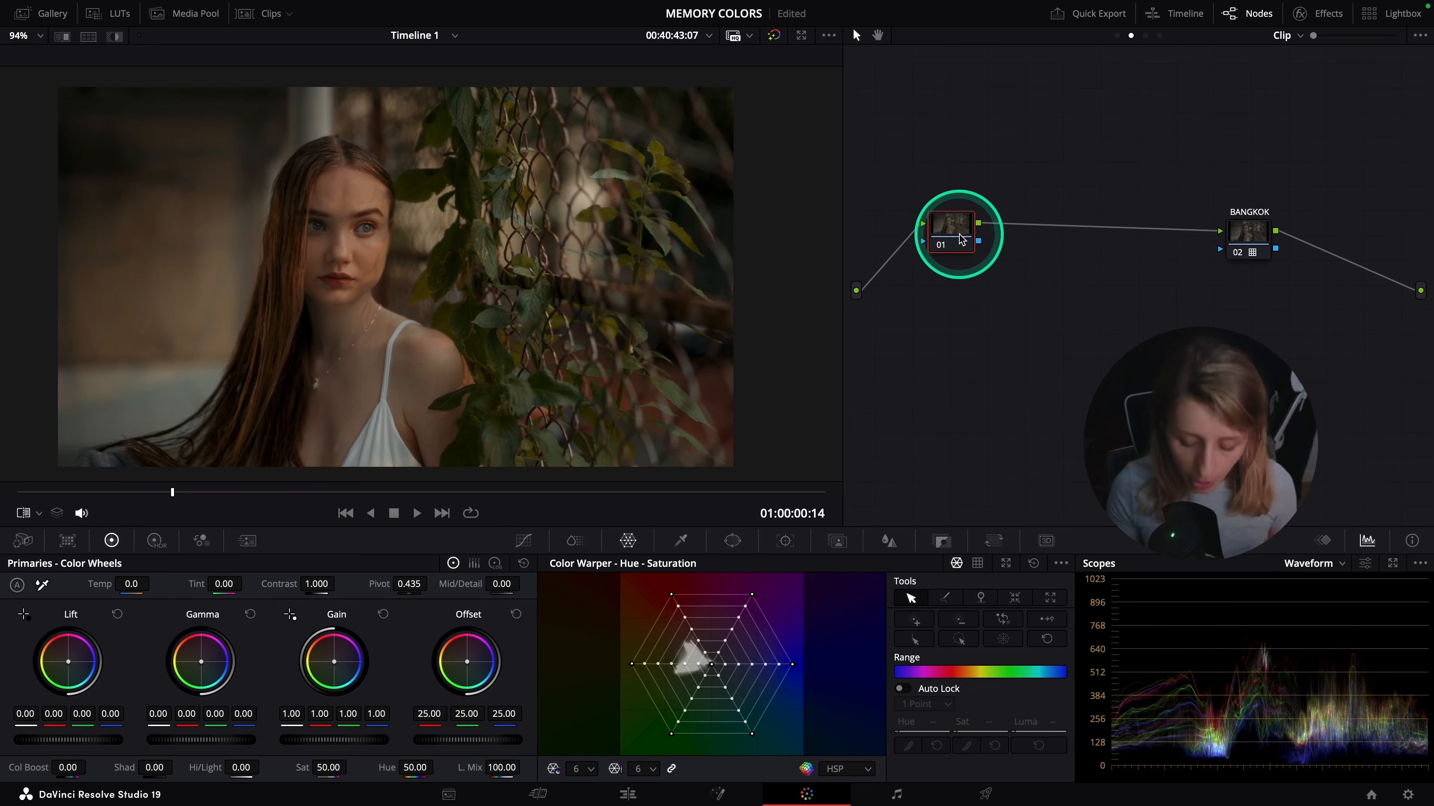
pyautogui.hotkey('alt', 'l')
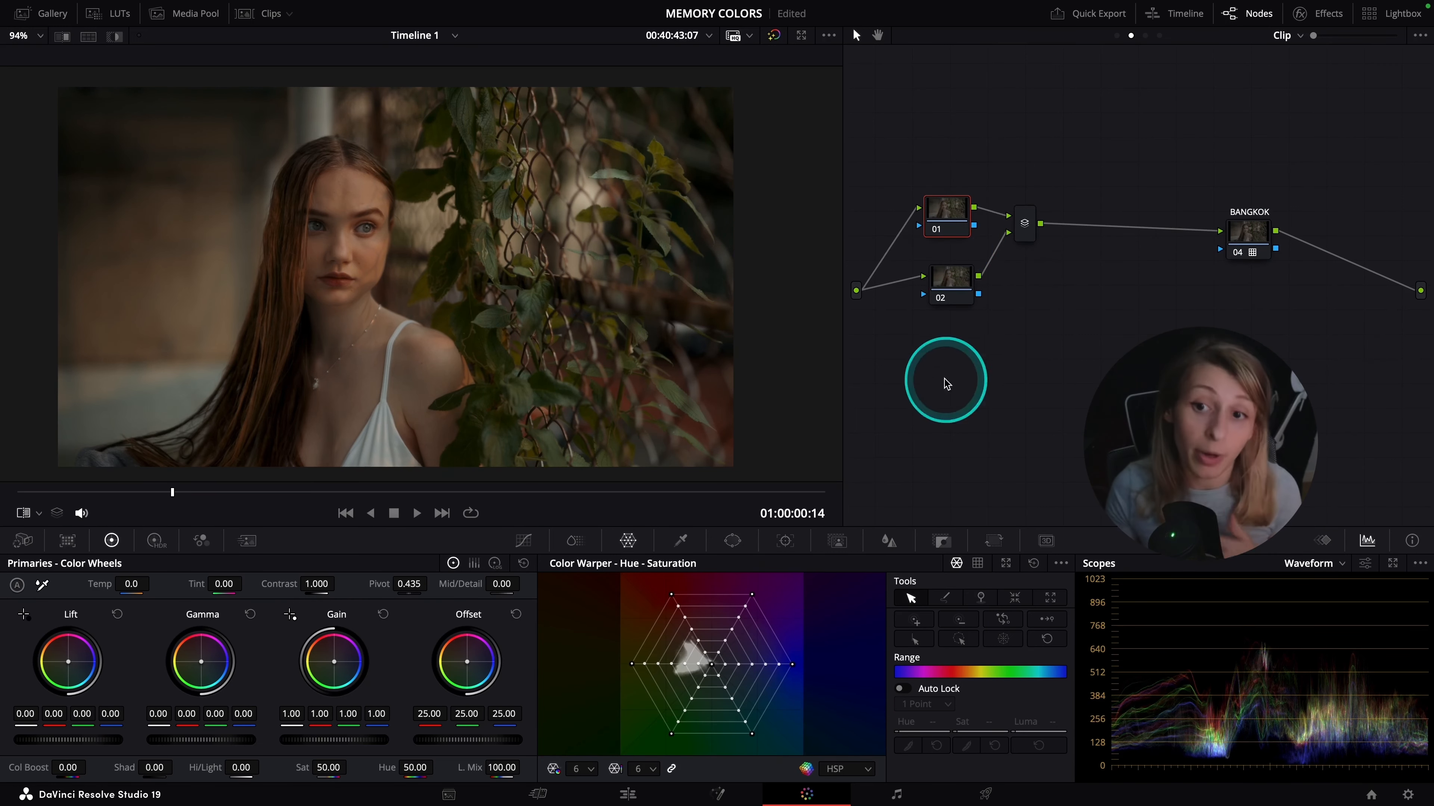
# Label the upper layer node NIGHT
pyautogui.click(954, 218)
pyautogui.rightClick(951, 221)
pyautogui.press('Escape')
pyautogui.write('NIGHT')
pyautogui.press('Return')
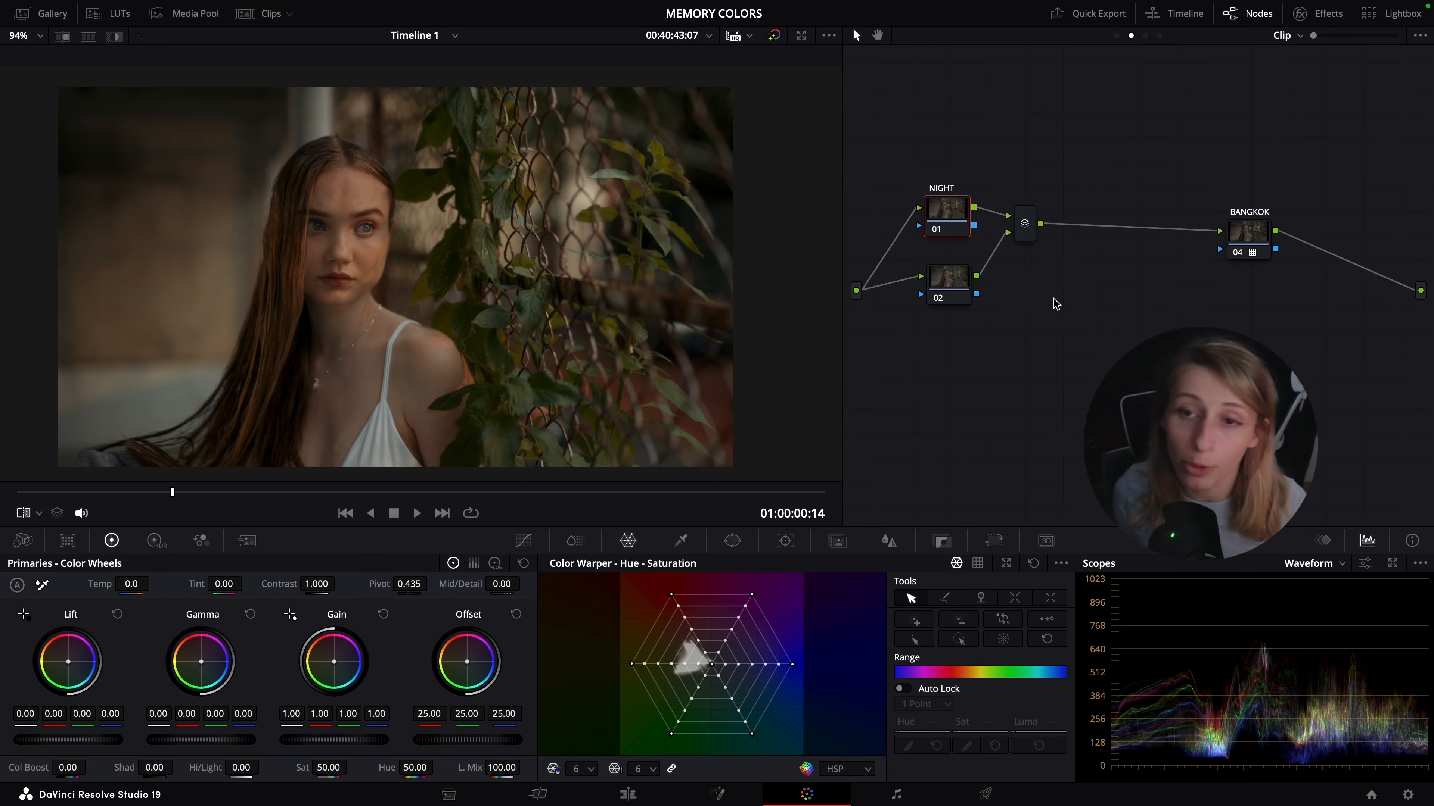
# Set the gamma of the NIGHT node's High Dynamic Range color wheels to Linear
pyautogui.click(156, 540)
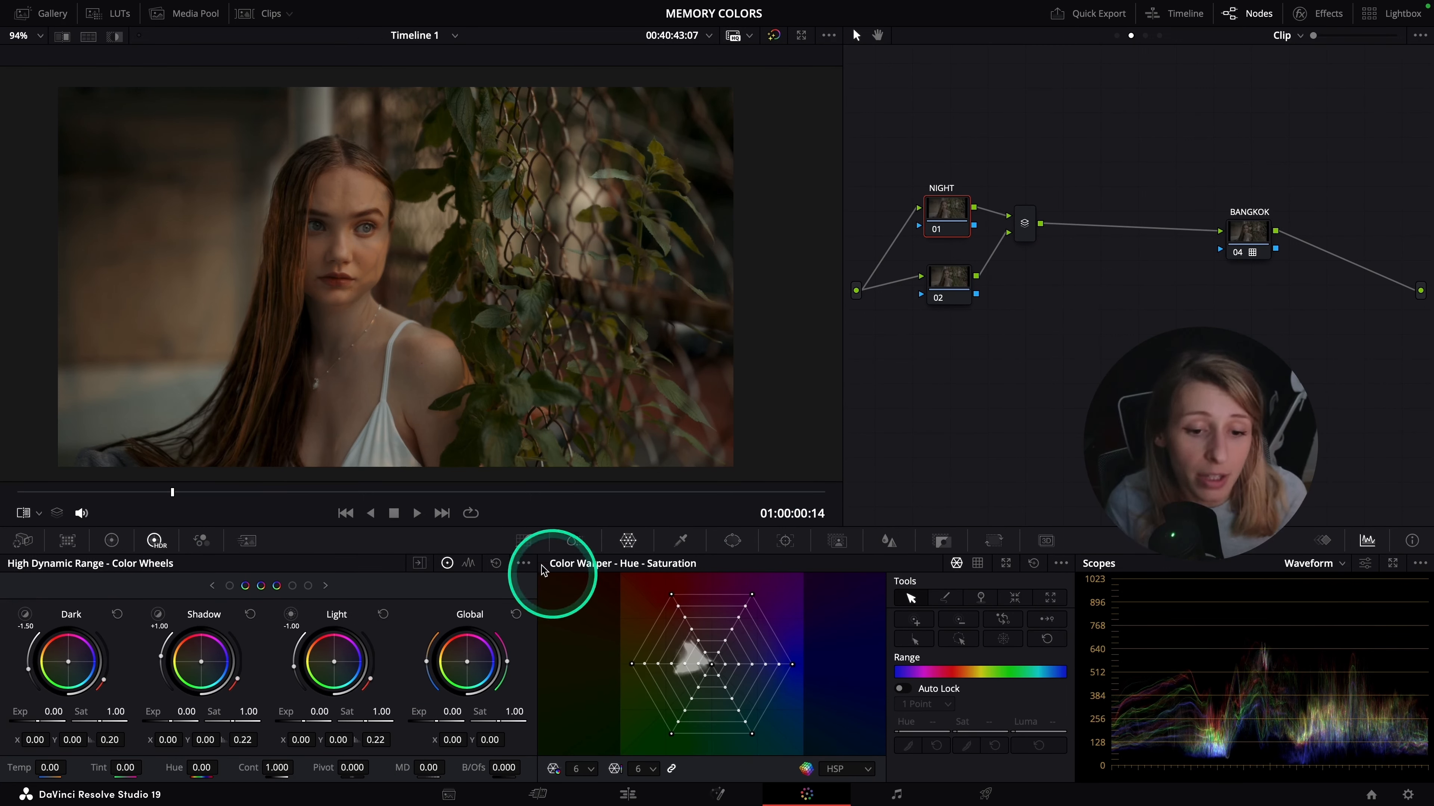
pyautogui.click(523, 563)
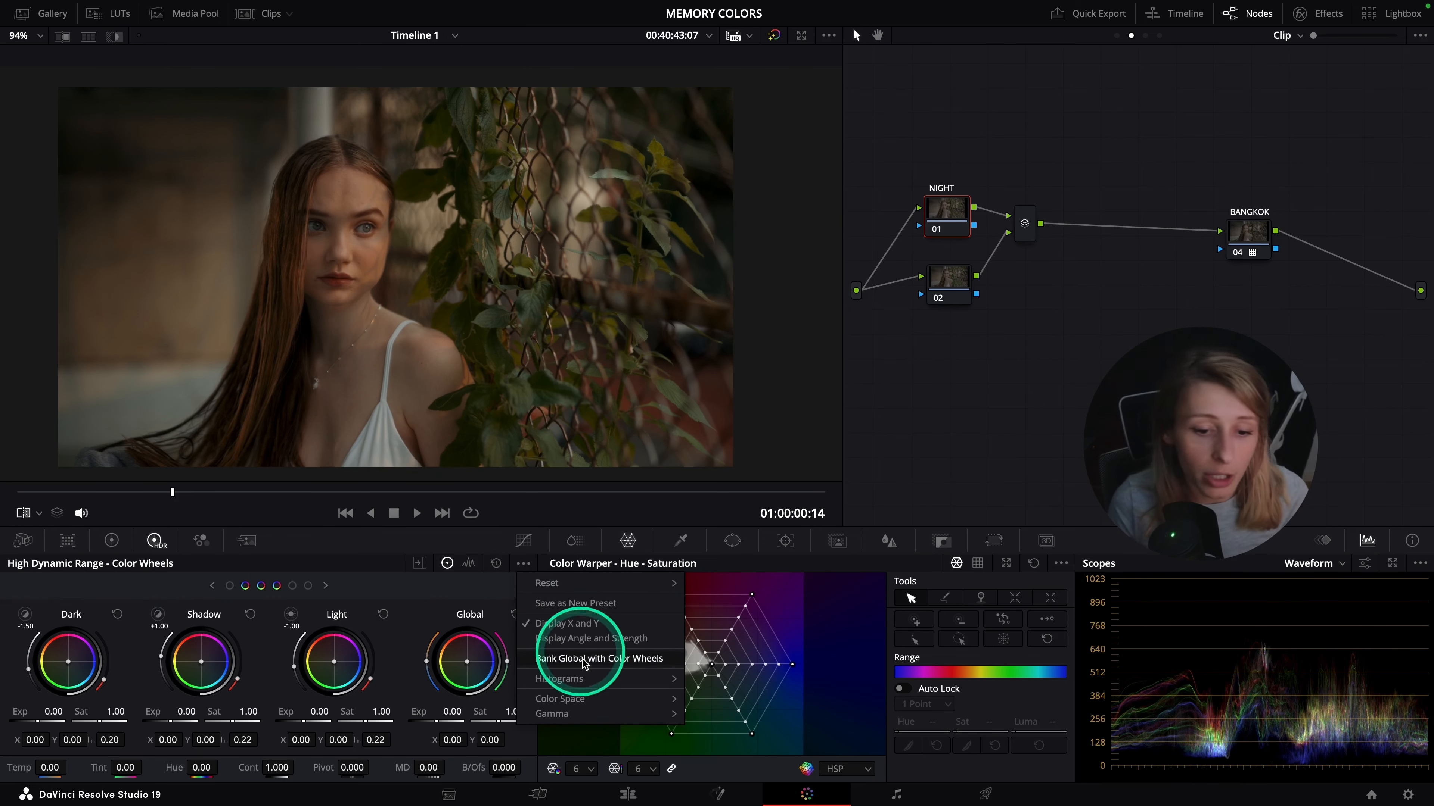
pyautogui.moveTo(587, 713)
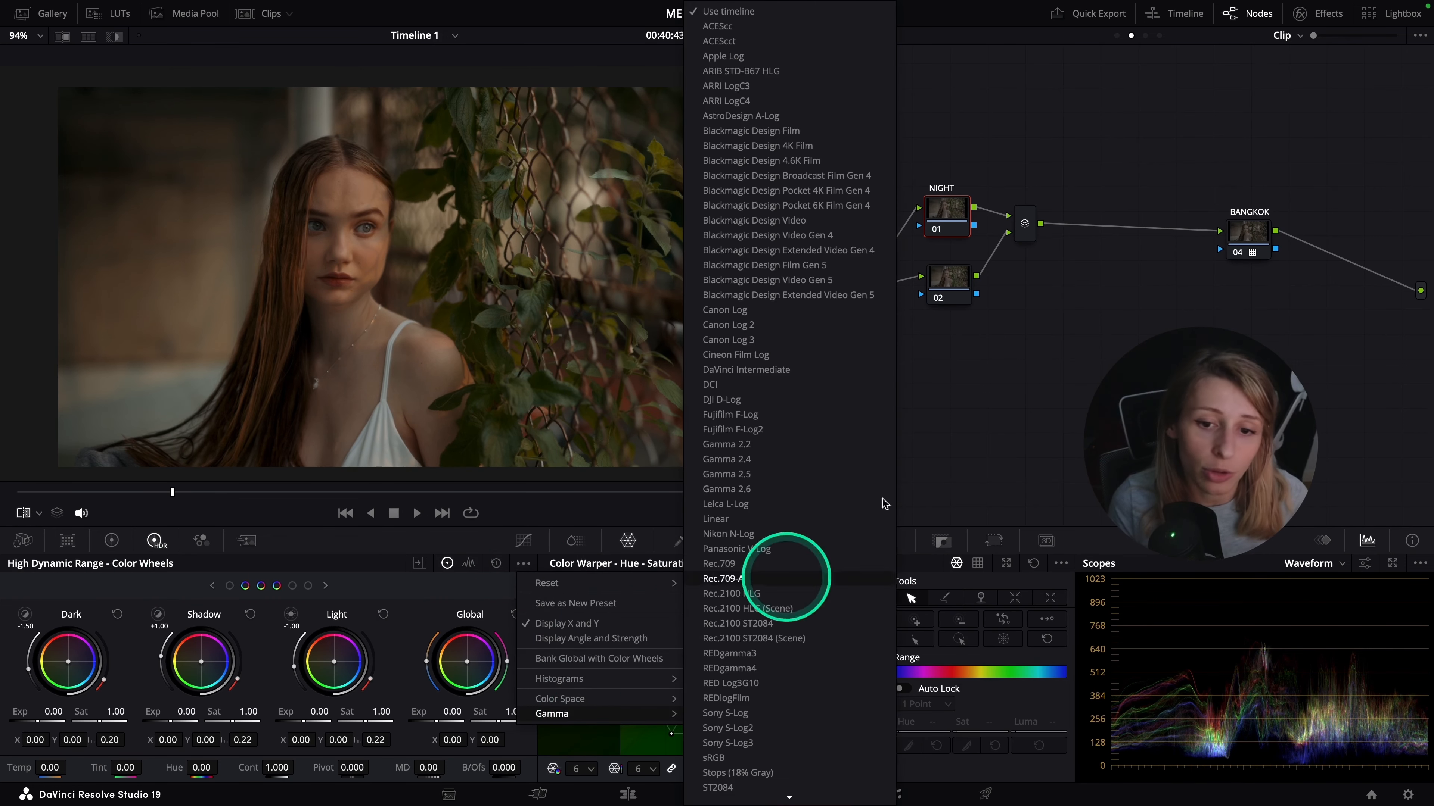
pyautogui.click(755, 517)
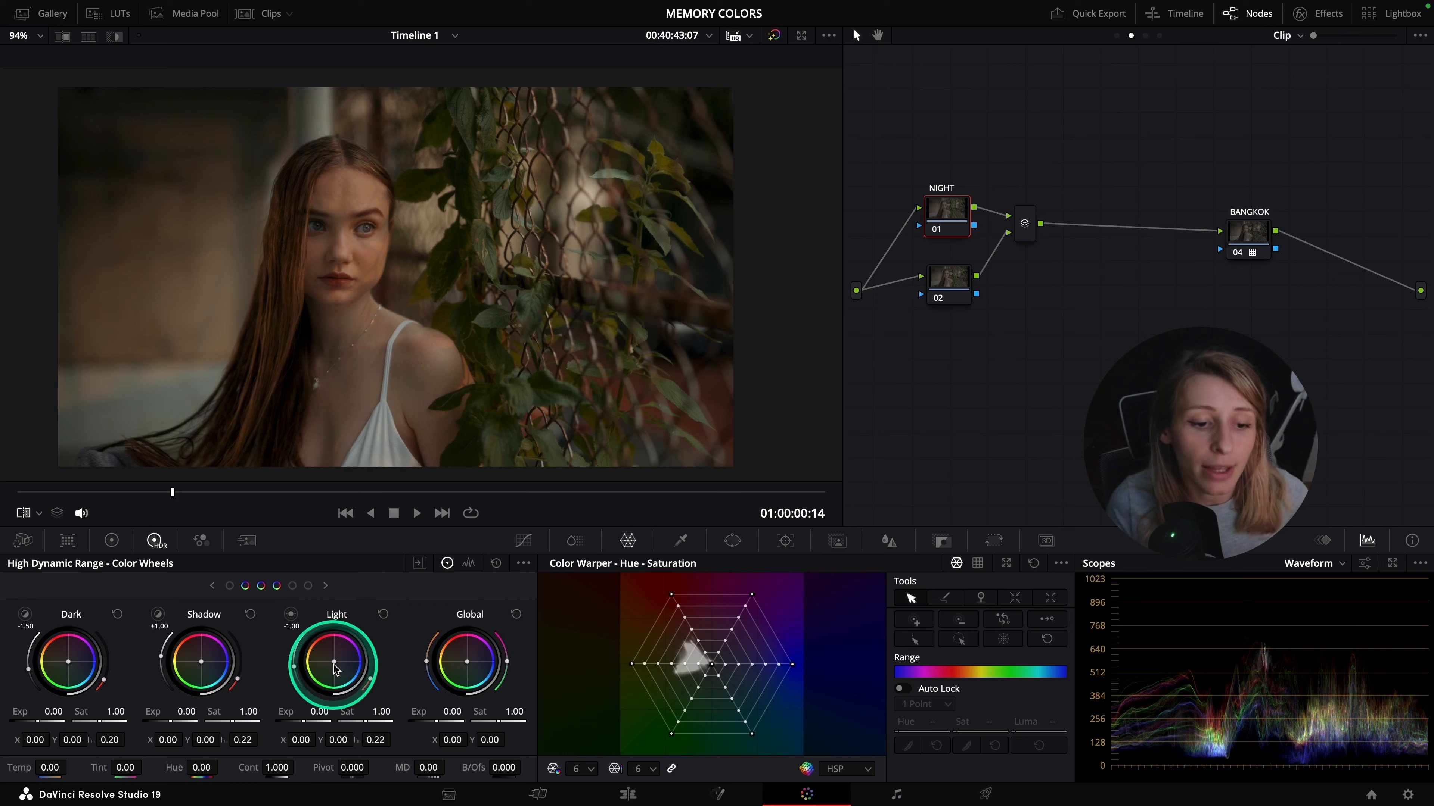
# Push the NIGHT node's HDR Light wheel toward blue to X 0.01 and toggle the node off and on to compare
pyautogui.moveTo(336, 663); pyautogui.dragTo(352, 667)
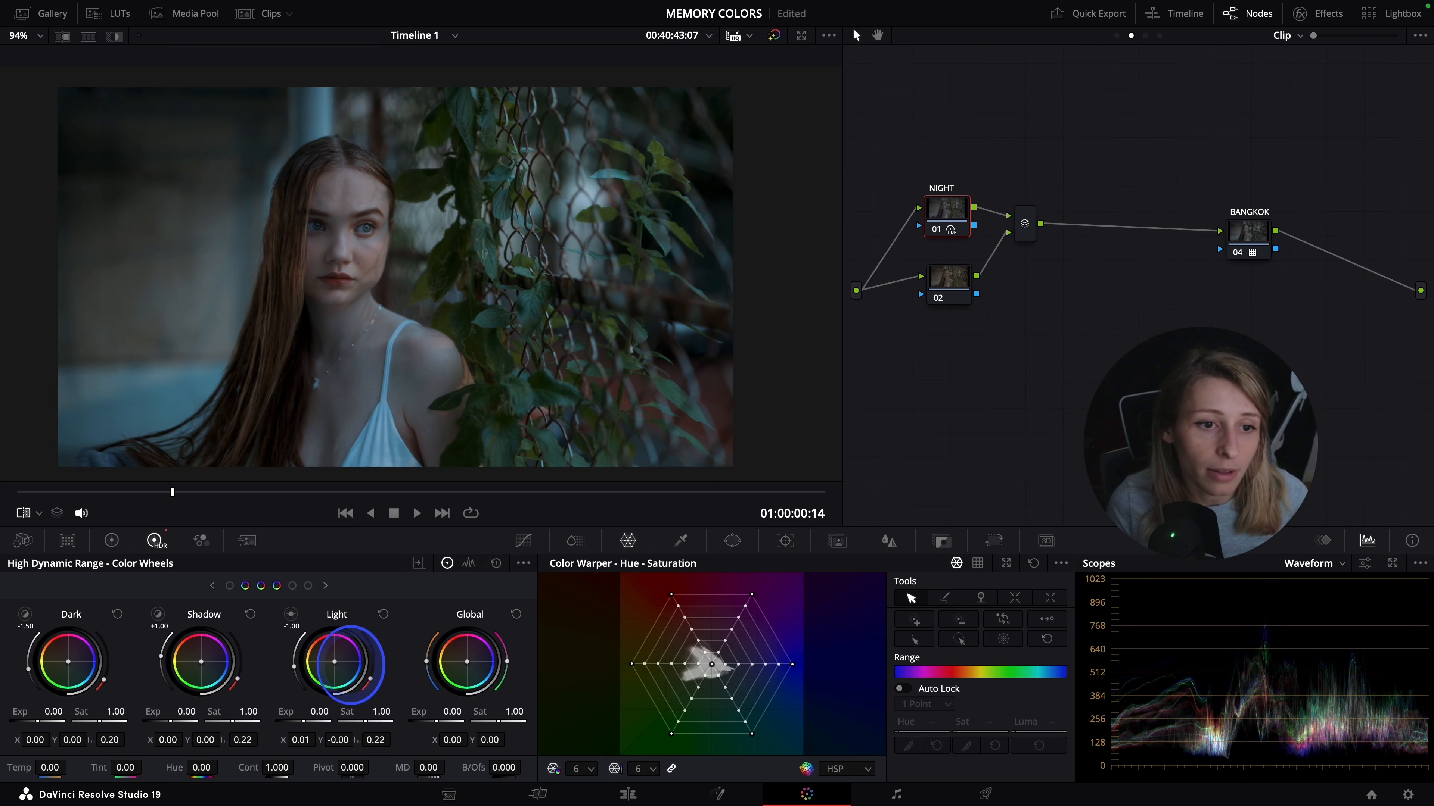
pyautogui.press('super+d')
pyautogui.press('super+d')
pyautogui.press('super+d')
pyautogui.press('super+d')
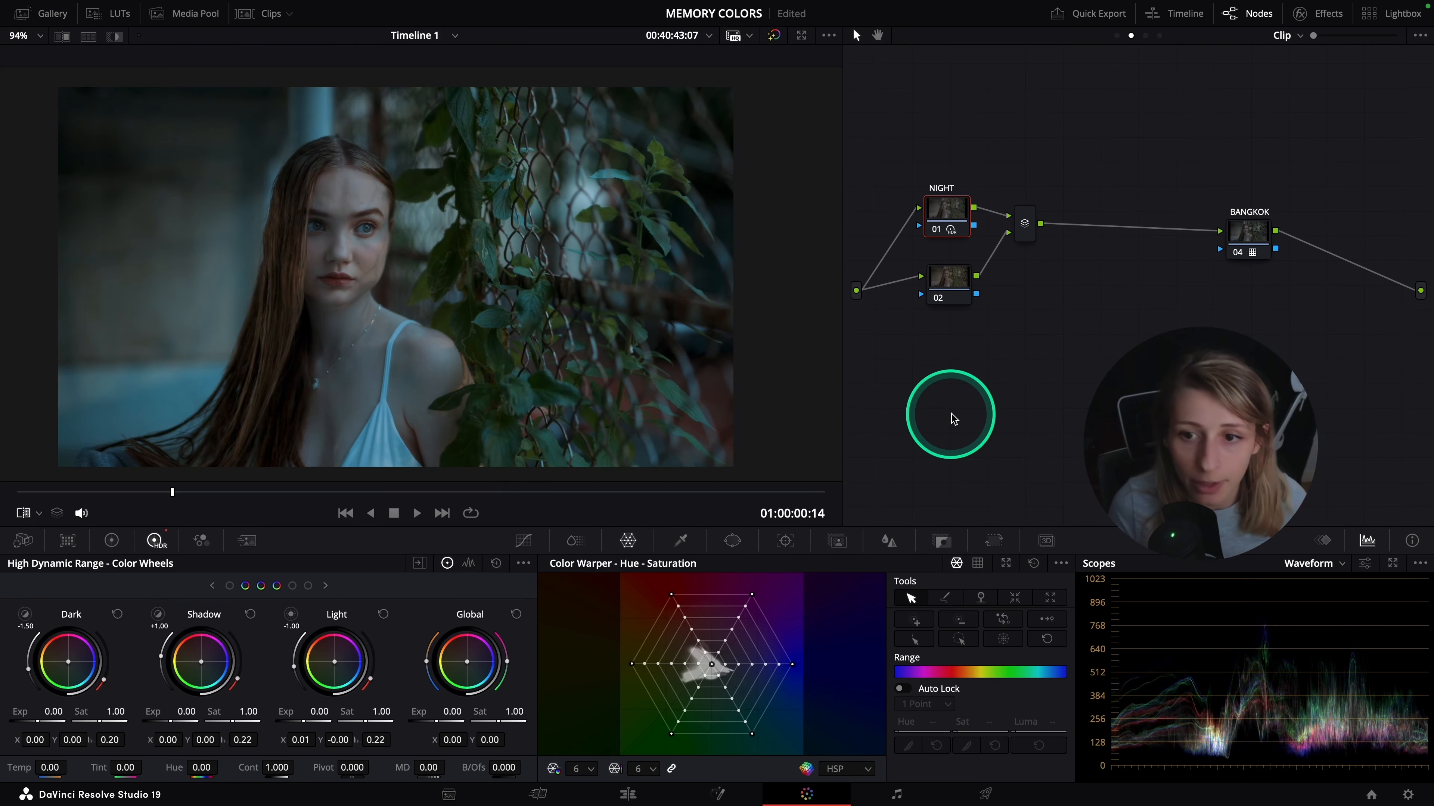
# Insert a serial node before NIGHT, place it beside NIGHT, and label it BALANCE
pyautogui.moveTo(933, 210); pyautogui.dragTo(944, 203)
pyautogui.hotkey('shift', 's')
pyautogui.moveTo(955, 328); pyautogui.dragTo(889, 210)
pyautogui.rightClick(901, 218)
pyautogui.click(912, 242)
pyautogui.write('BALANCE')
pyautogui.press('Return')
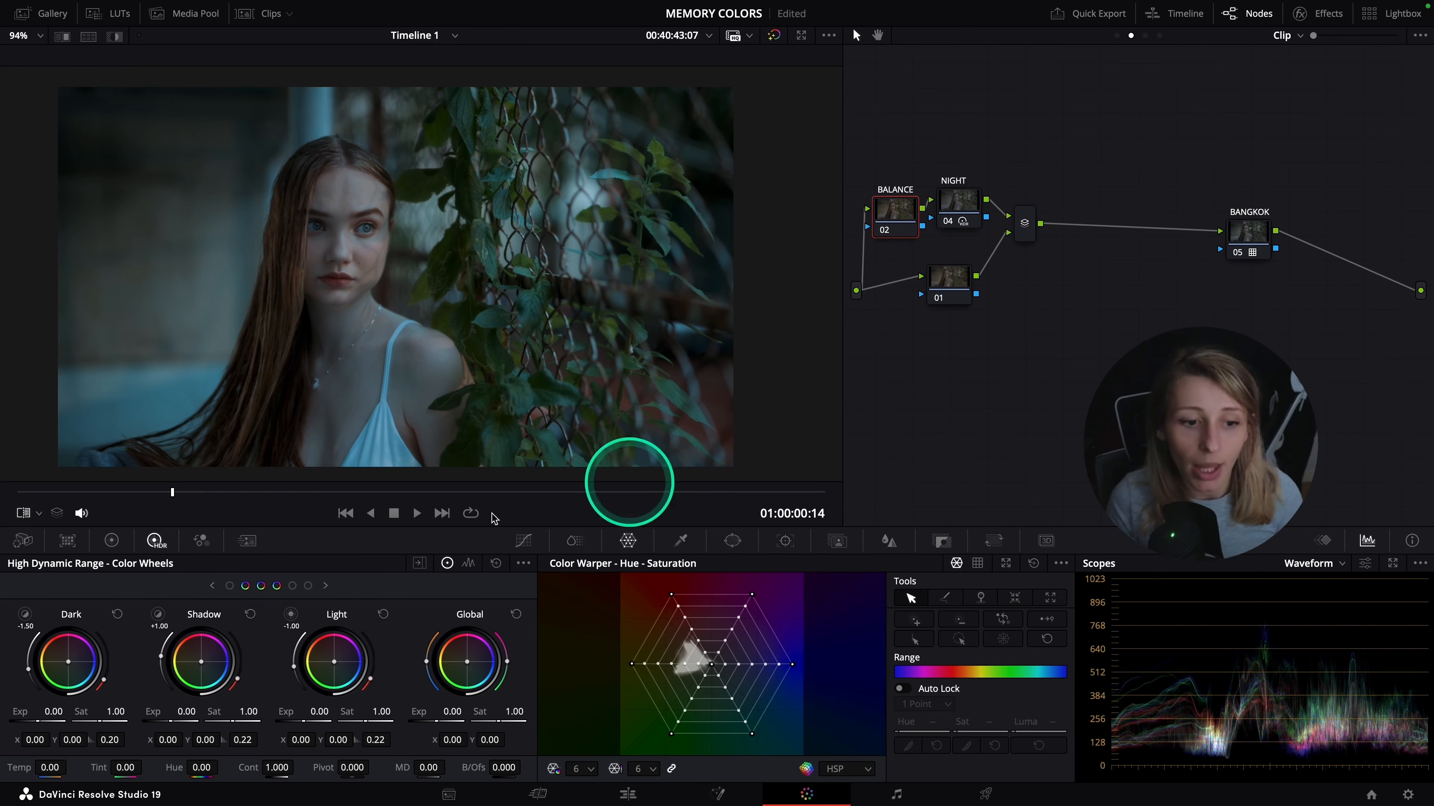
# Lower the HDR Global exposure to -0.62 on the BALANCE node and to -0.38 on the NIGHT node
pyautogui.moveTo(440, 714); pyautogui.dragTo(245, 714)
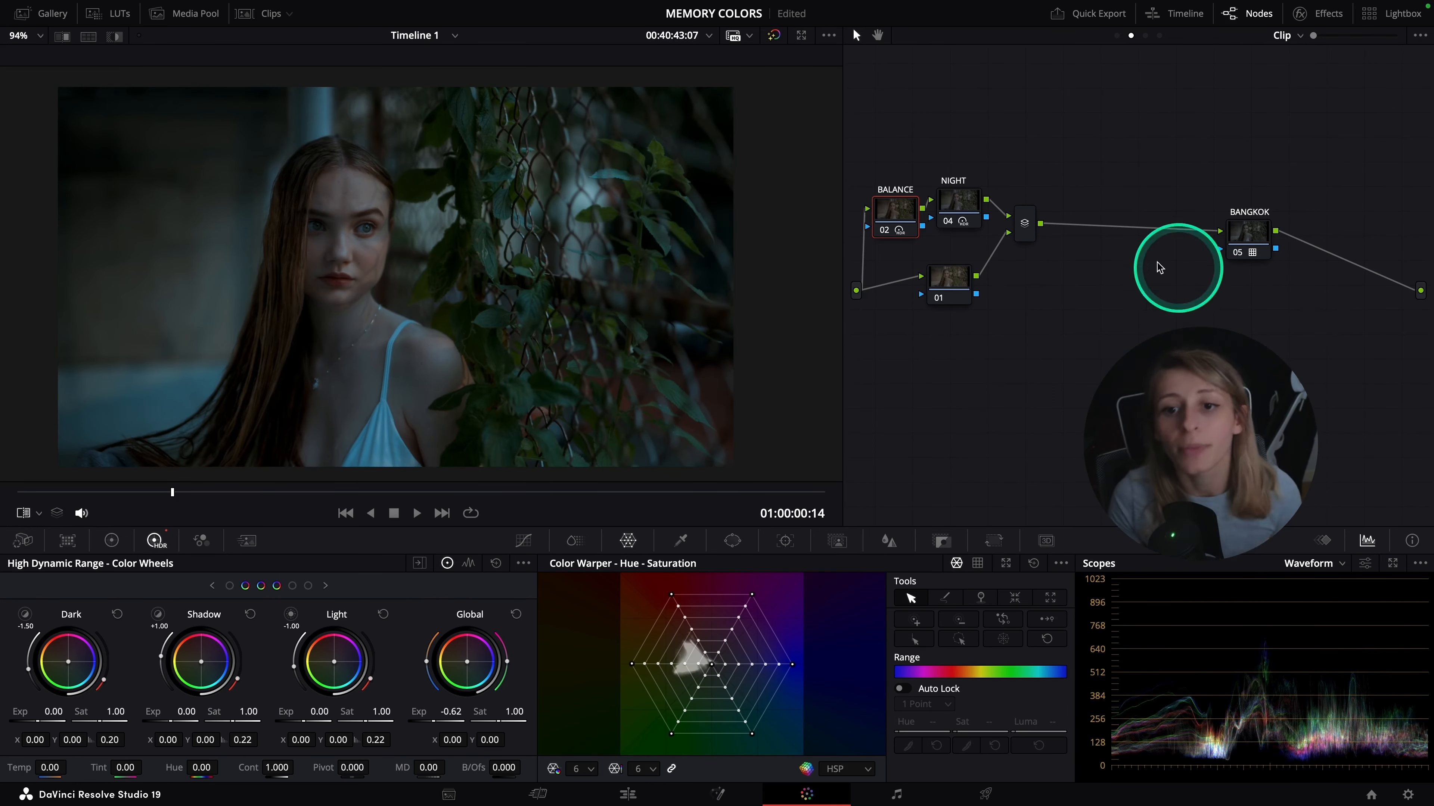
pyautogui.click(962, 220)
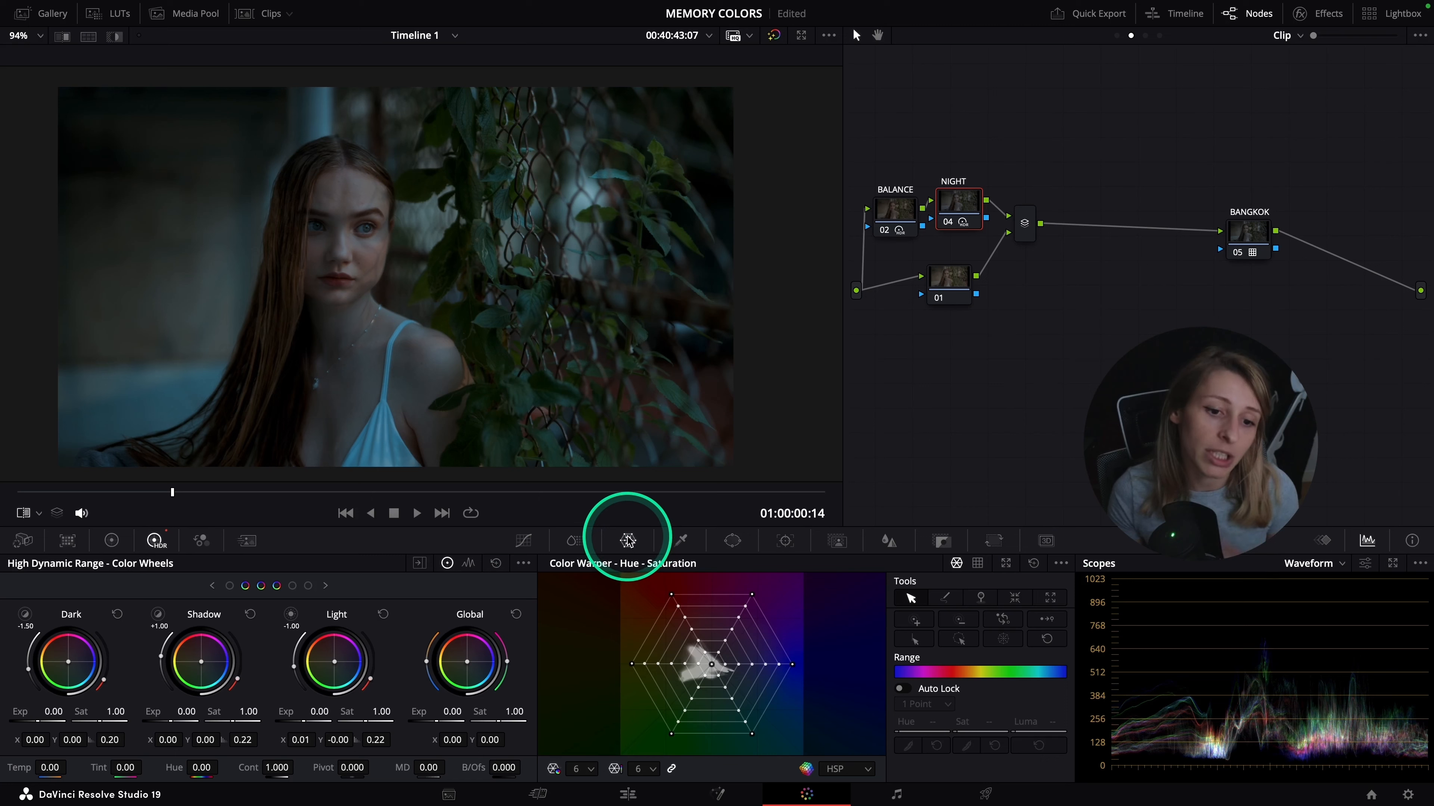
pyautogui.moveTo(454, 712); pyautogui.dragTo(364, 730)
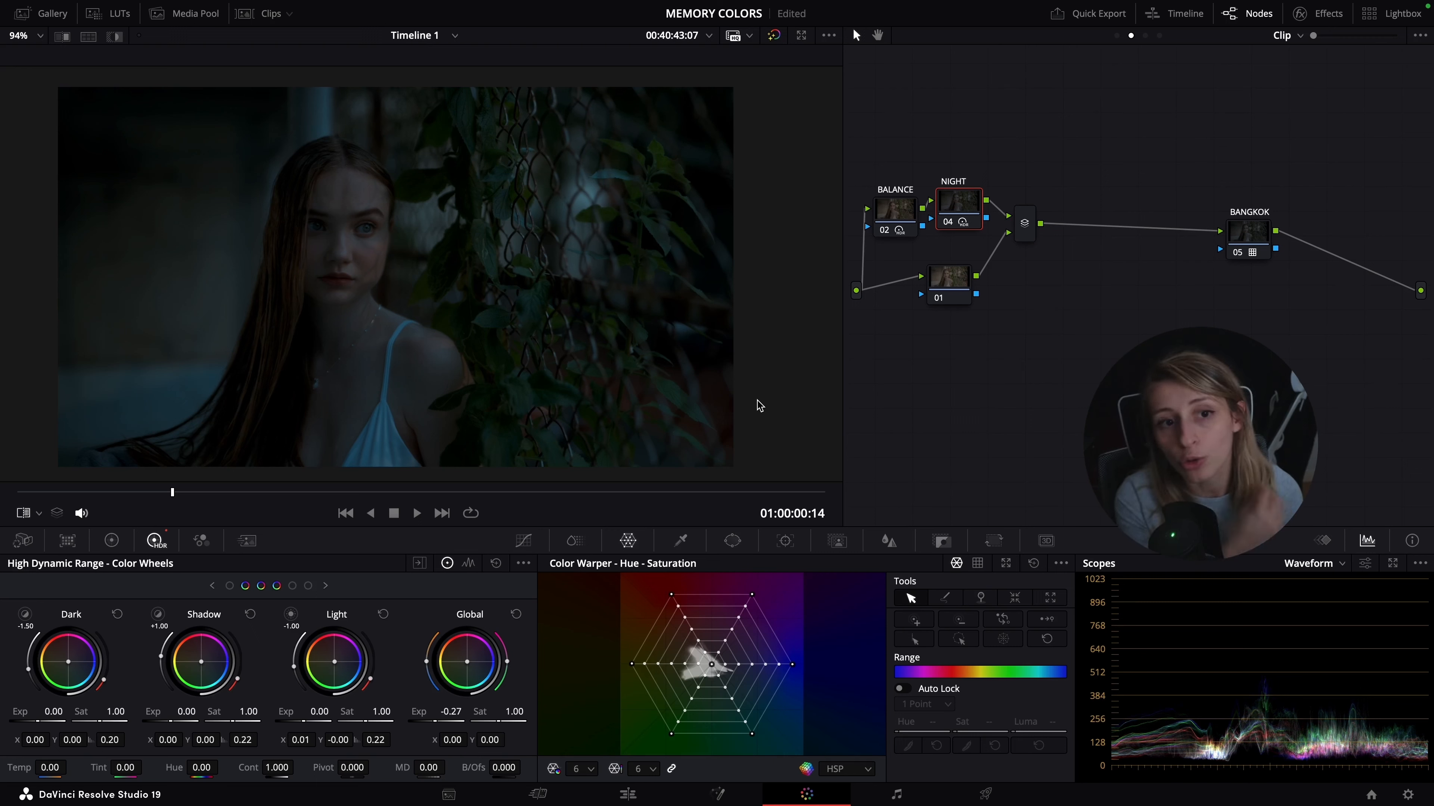
pyautogui.moveTo(451, 713); pyautogui.dragTo(411, 737)
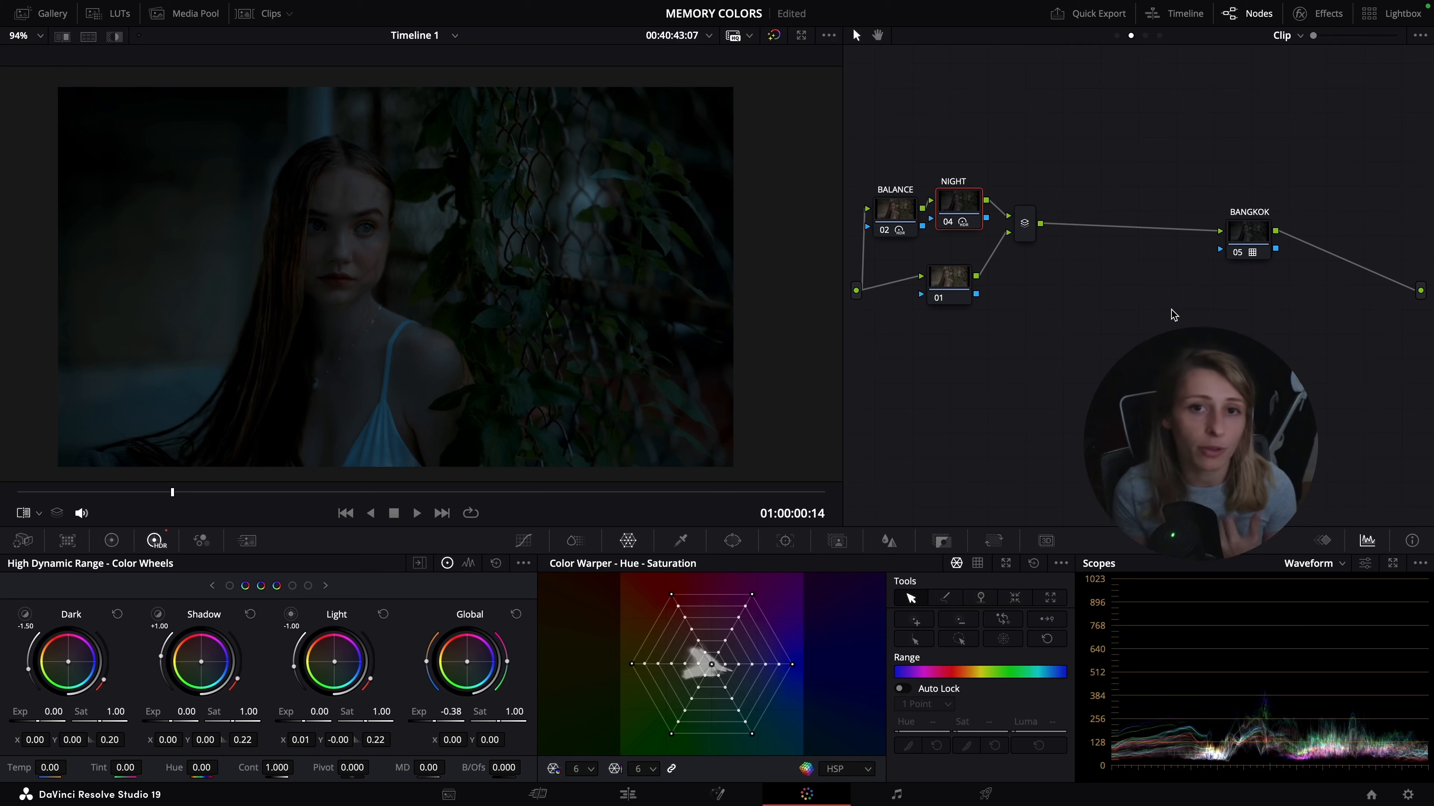
# Move the lower layer node further down in the graph and label it DENSITY
pyautogui.click(916, 181)
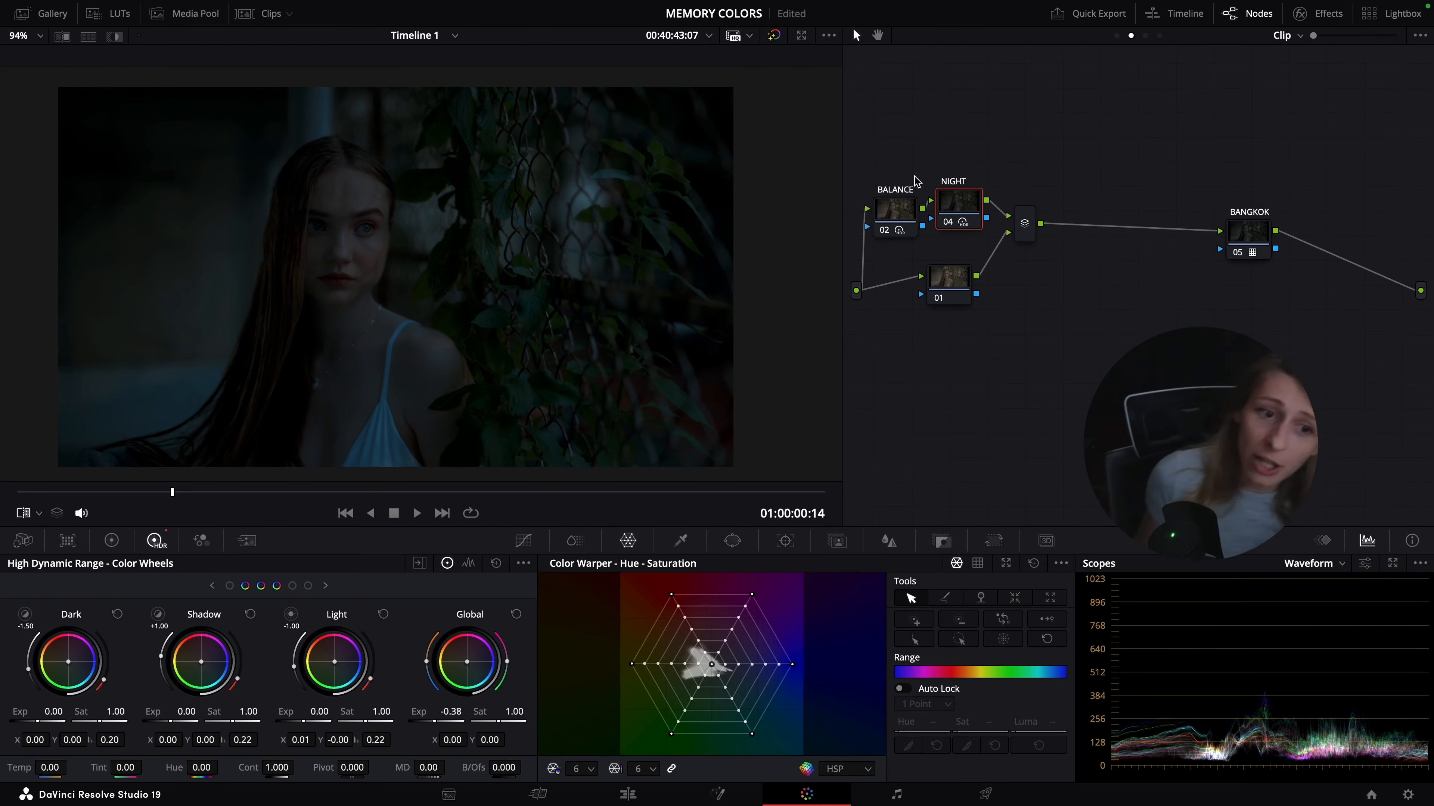
pyautogui.moveTo(949, 284); pyautogui.dragTo(944, 320)
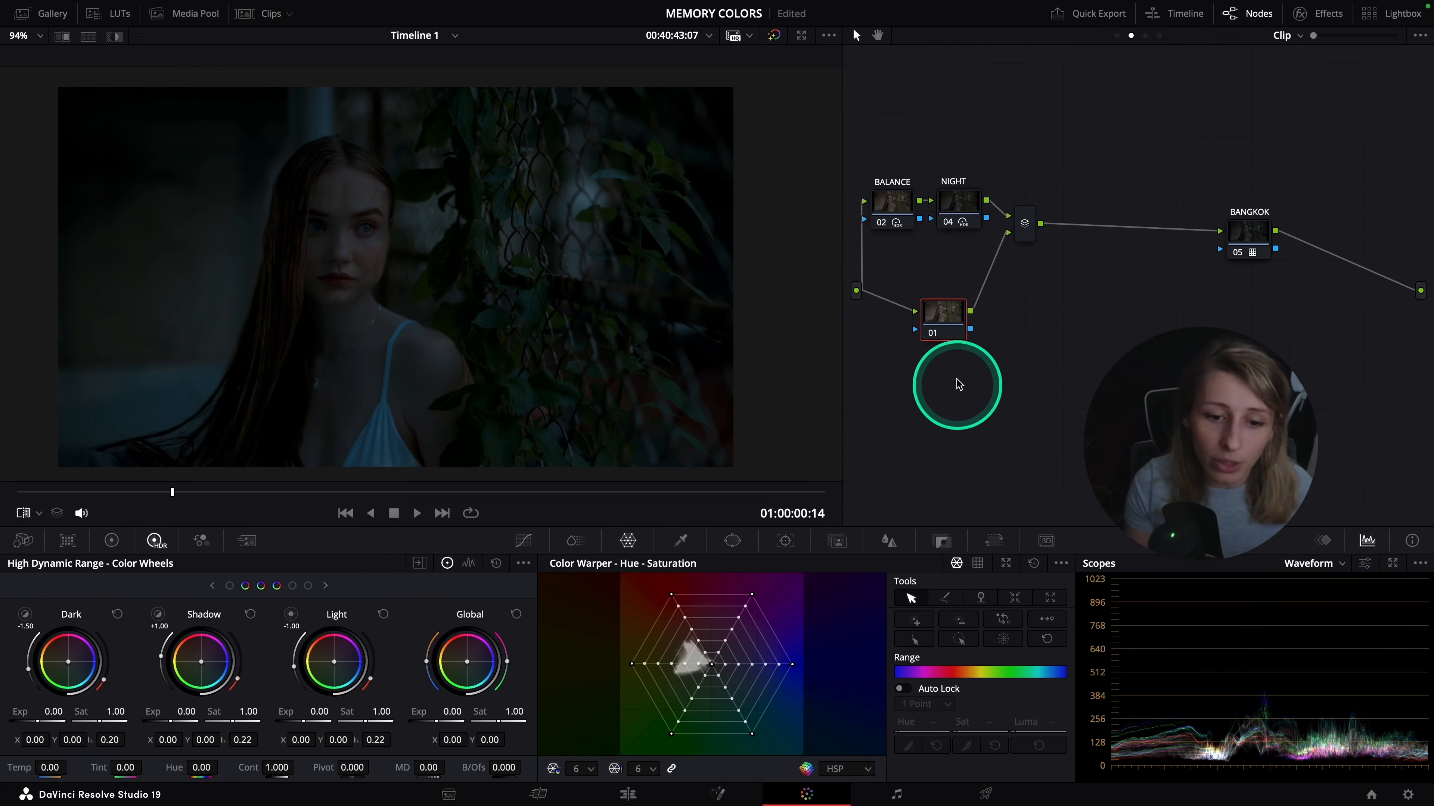
pyautogui.click(117, 546)
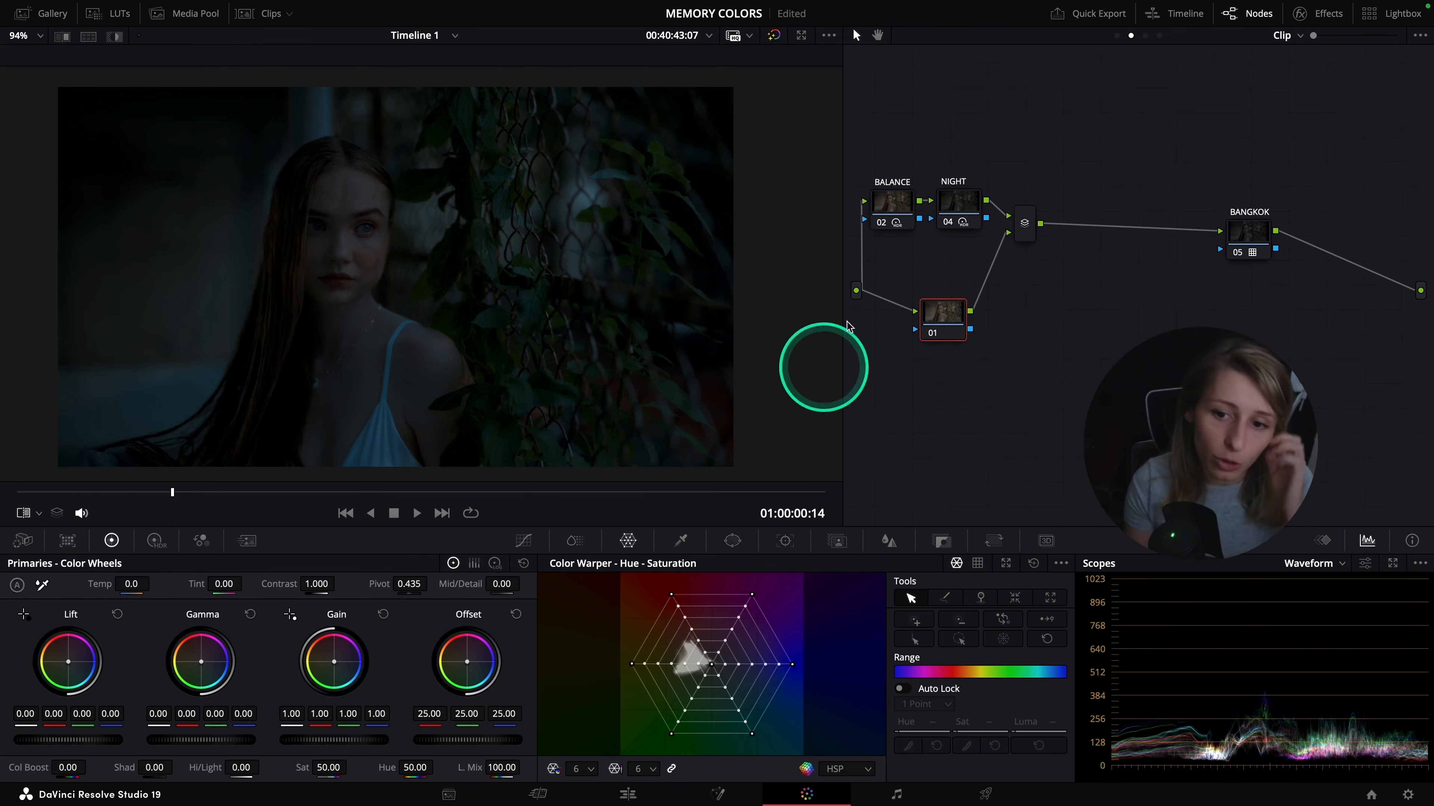
pyautogui.rightClick(962, 315)
pyautogui.click(994, 342)
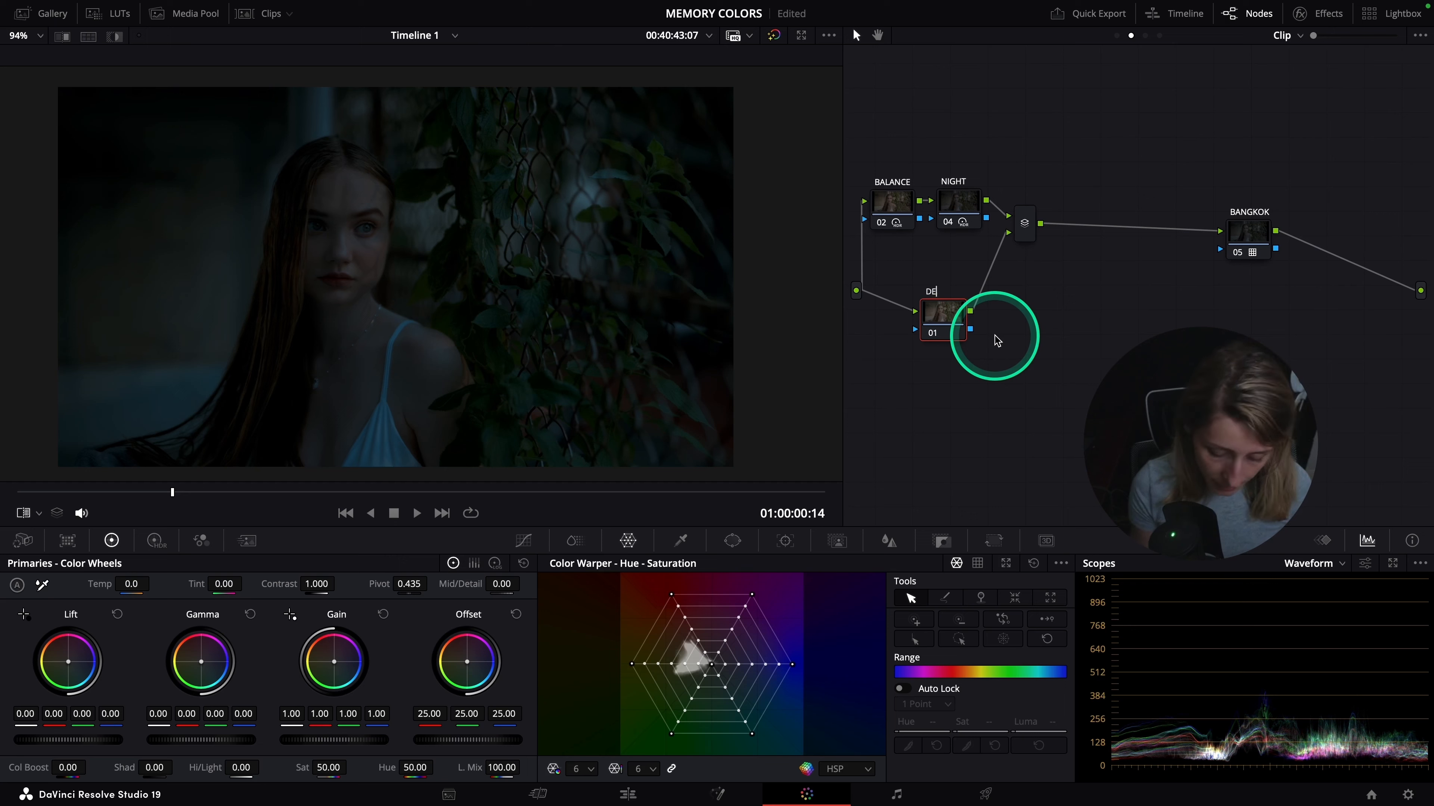
pyautogui.write('DENSITY')
pyautogui.press('Return')
# Raise the Yellow density of the DENSITY node slightly in ColorSlice and examine the image full screen
pyautogui.click(575, 540)
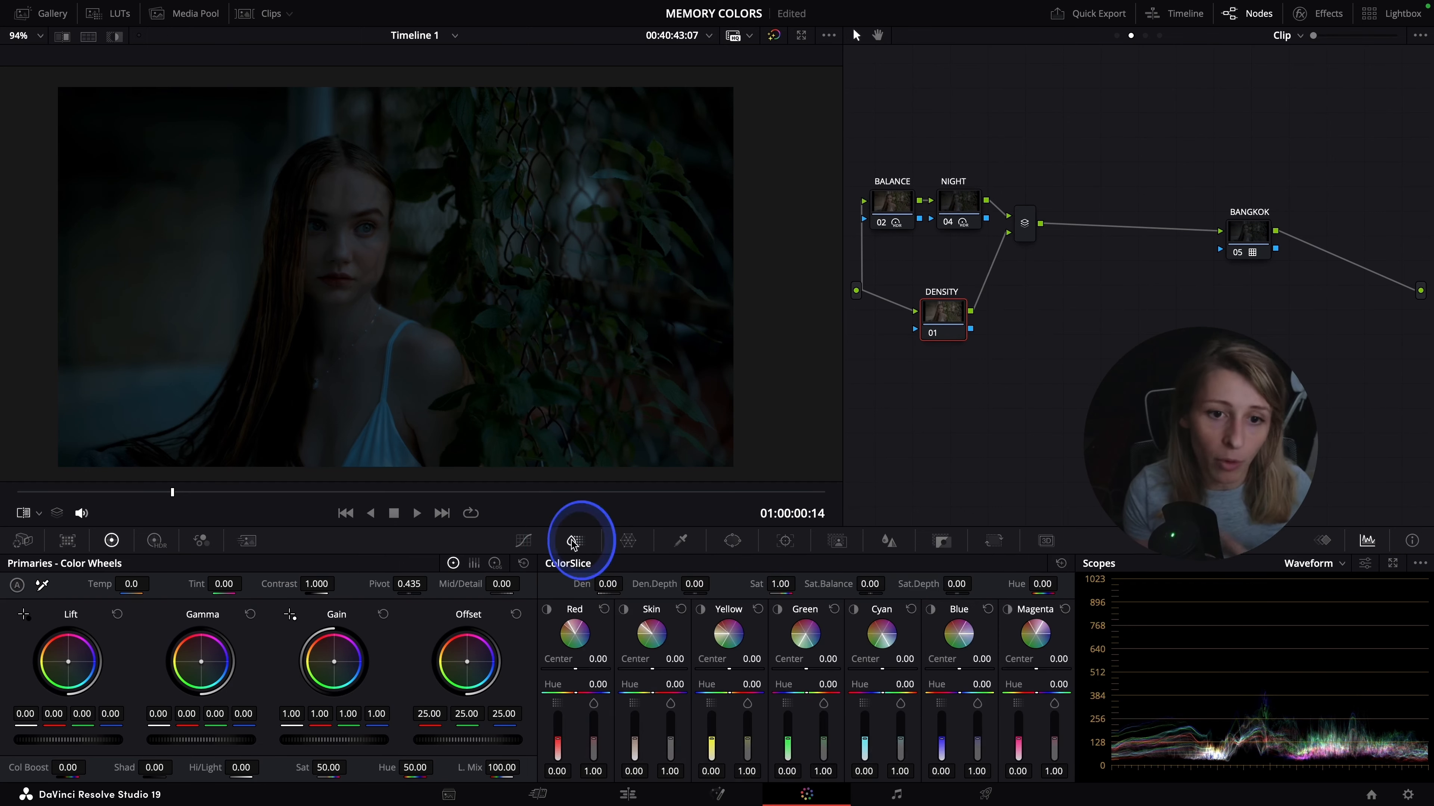
pyautogui.moveTo(712, 747); pyautogui.dragTo(710, 729)
pyautogui.press('super+f')
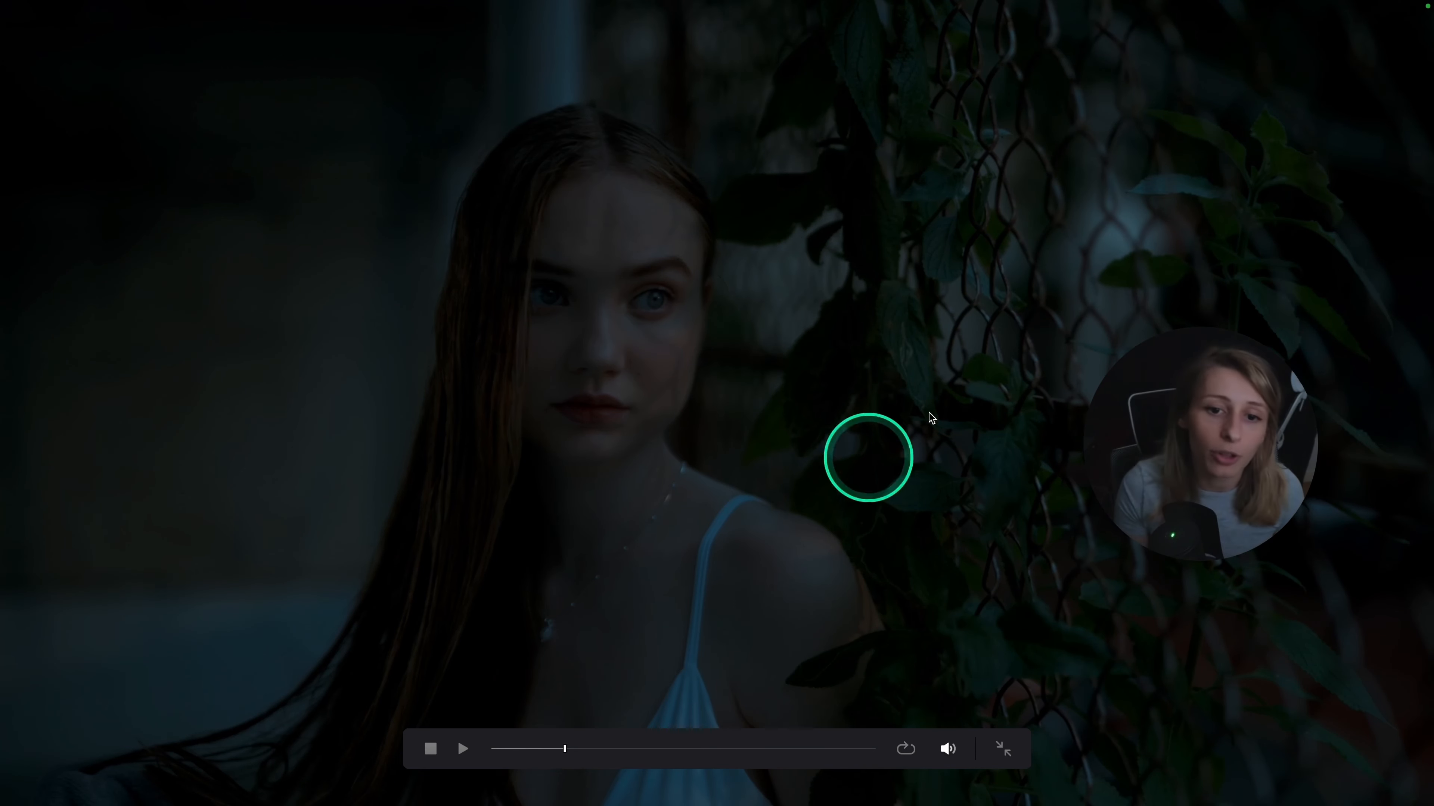
pyautogui.press('Escape')
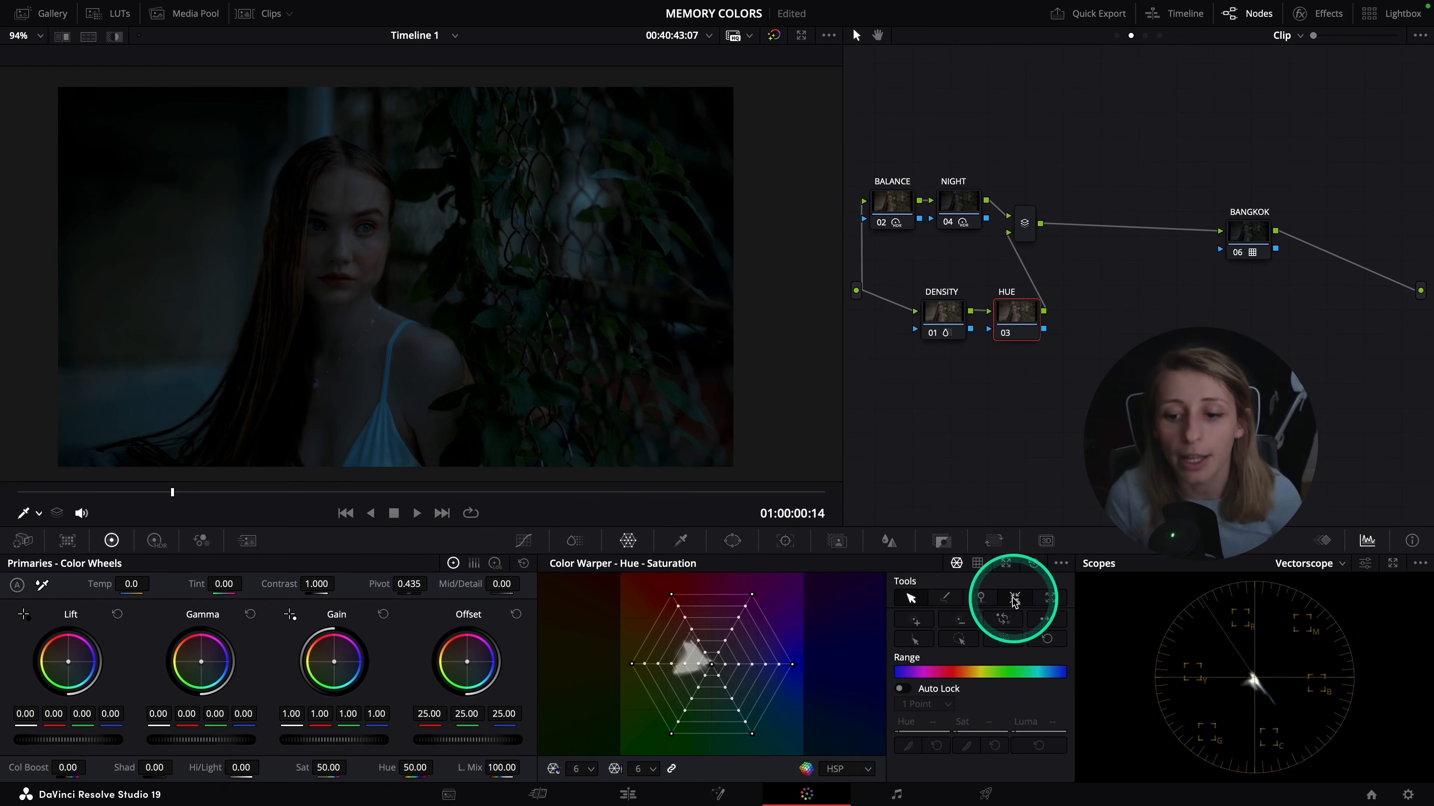
# Set the HUE node's Color Warper to 16 divisions and expand it into a floating window
pyautogui.click(580, 769)
pyautogui.click(577, 736)
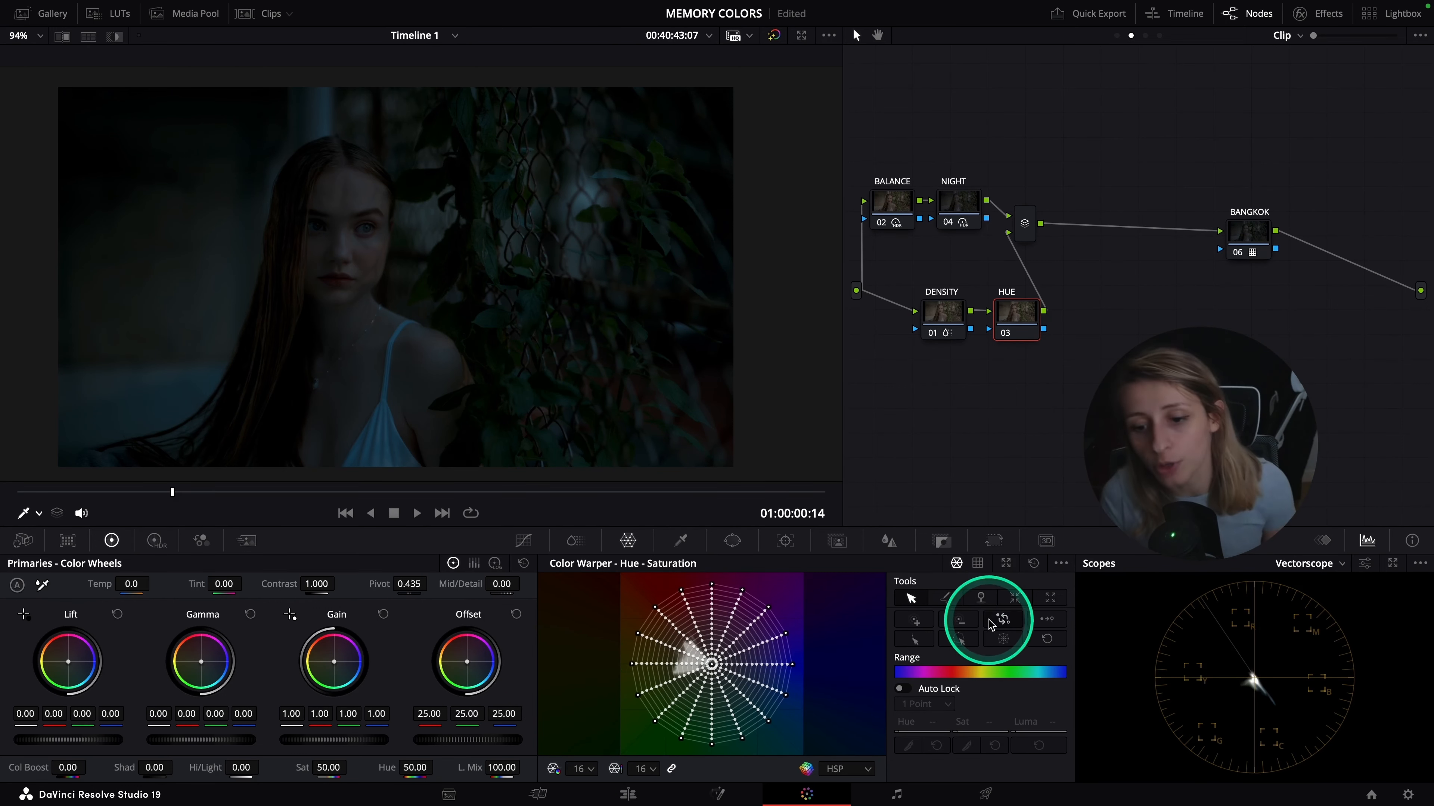
pyautogui.click(1005, 564)
pyautogui.moveTo(732, 366); pyautogui.dragTo(921, 269)
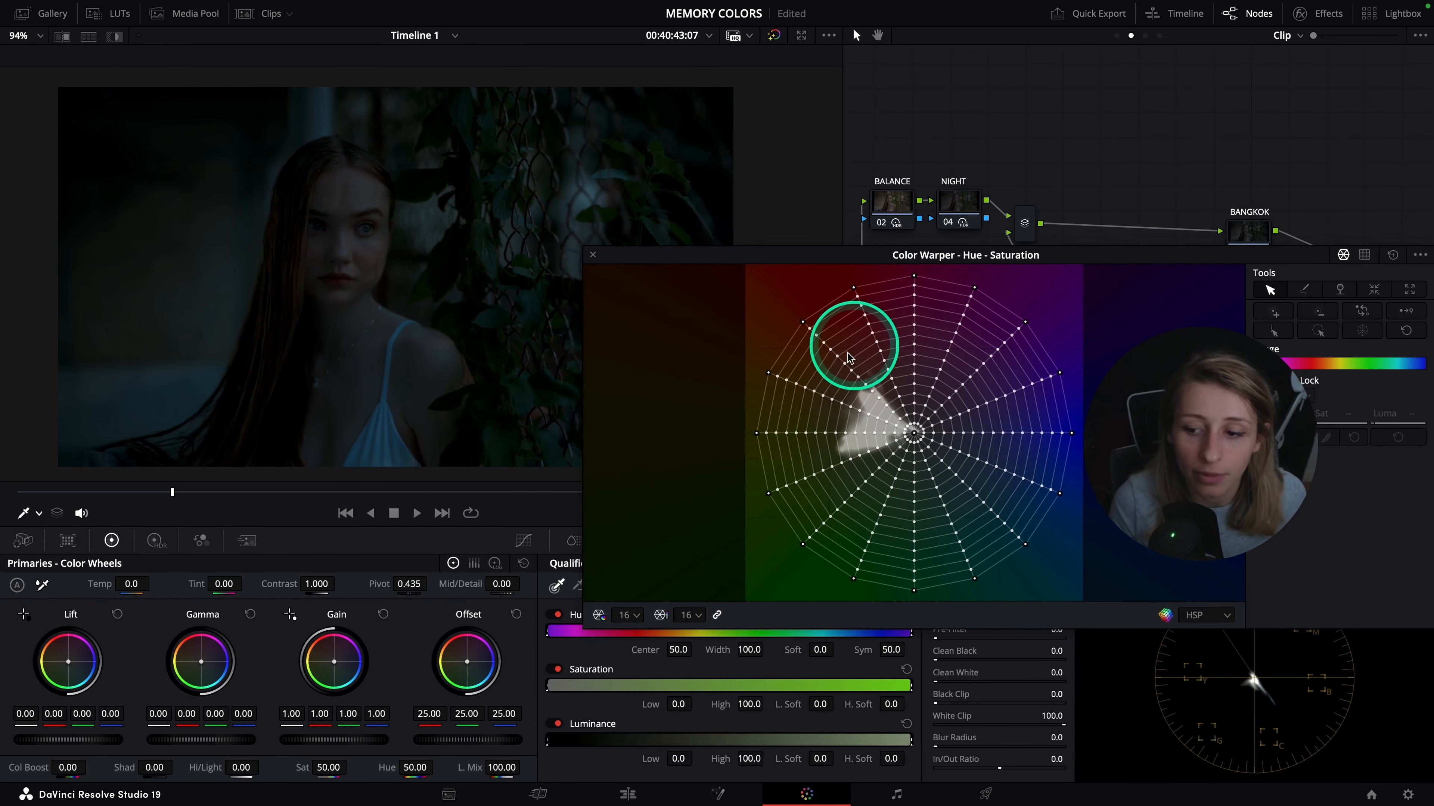
# Nudge the HUE node's outer orange warper point inward, shift the outer yellow point inward toward green, and examine the image full screen
pyautogui.click(805, 323)
pyautogui.moveTo(808, 324); pyautogui.dragTo(811, 329)
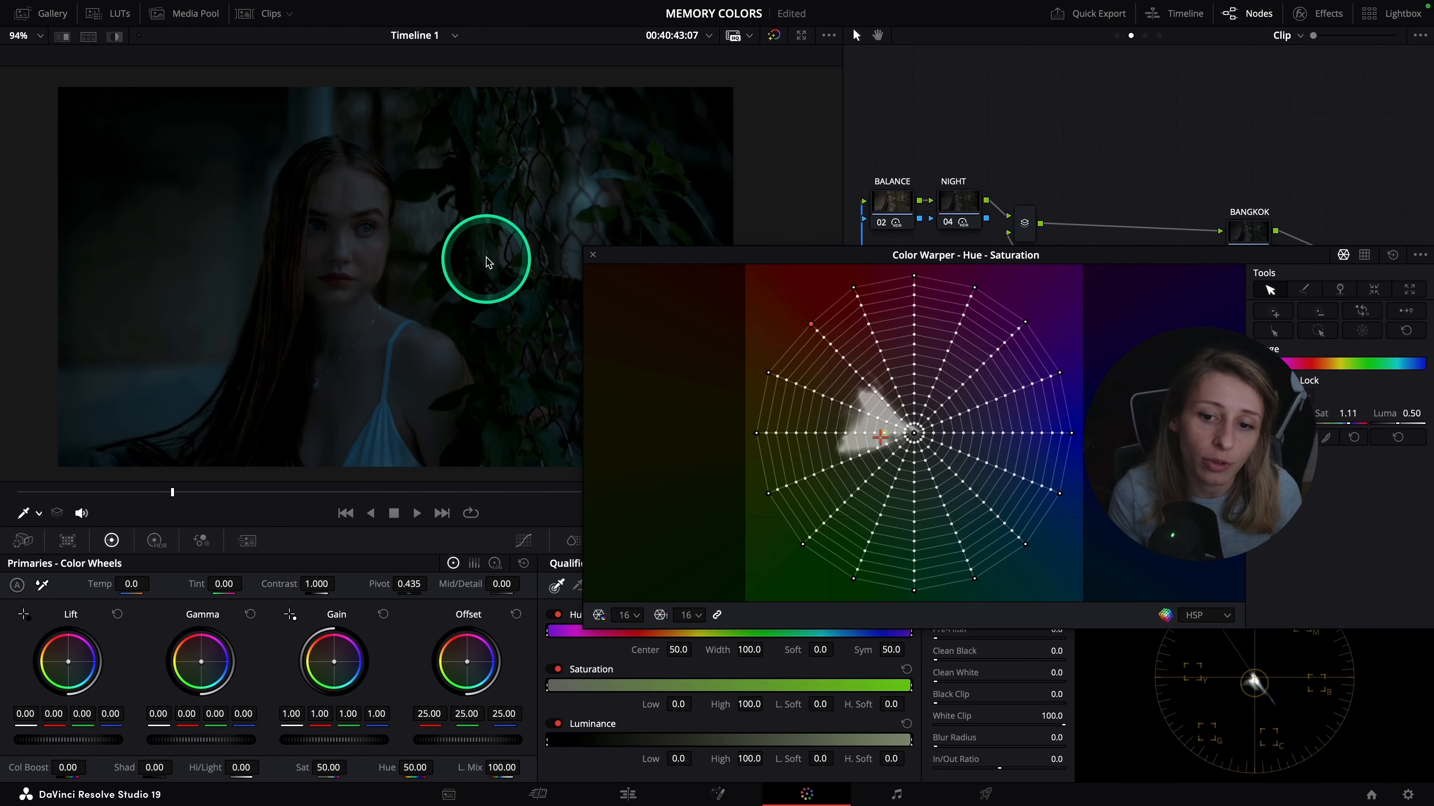
pyautogui.moveTo(756, 433); pyautogui.dragTo(781, 457)
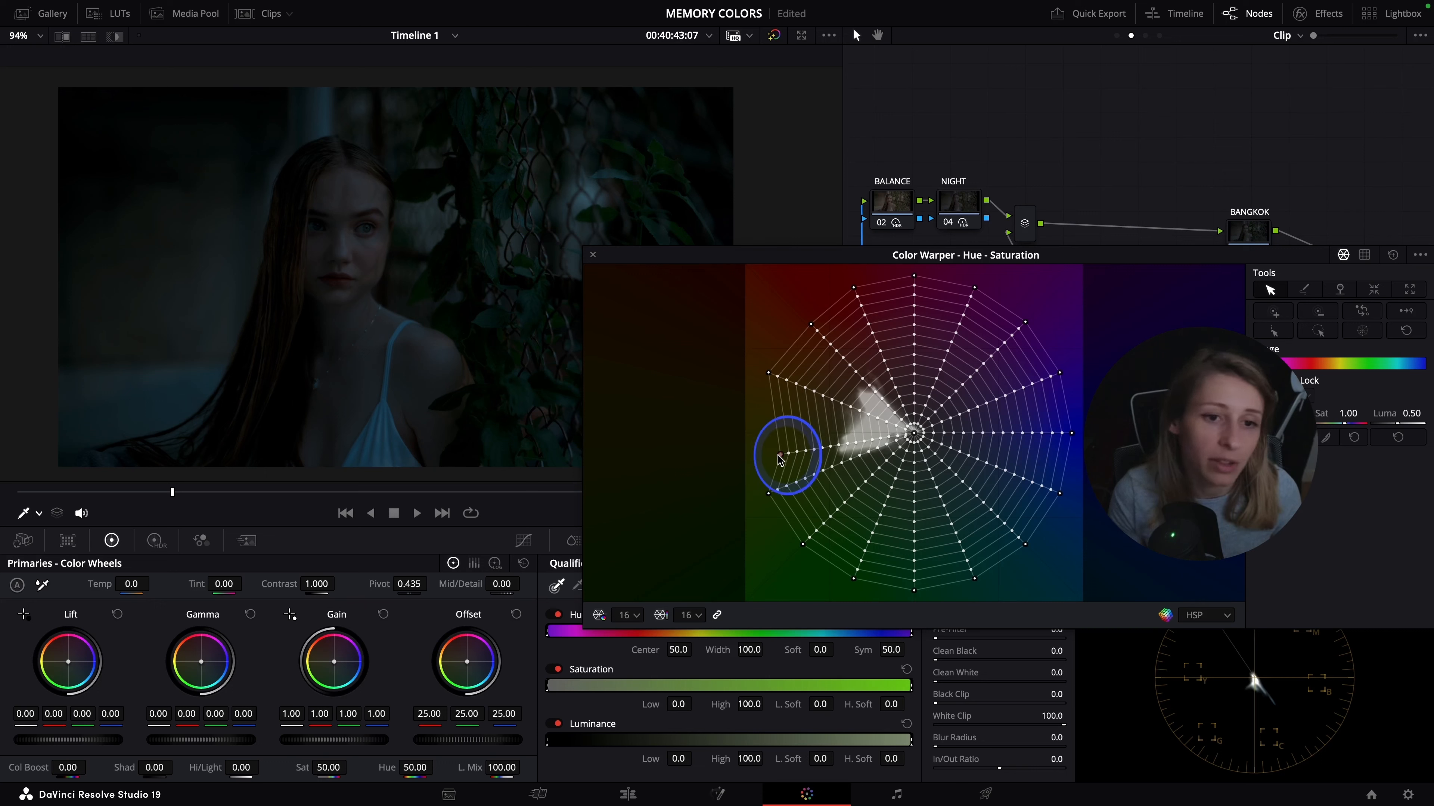
pyautogui.hotkey('ctrl', 'f')
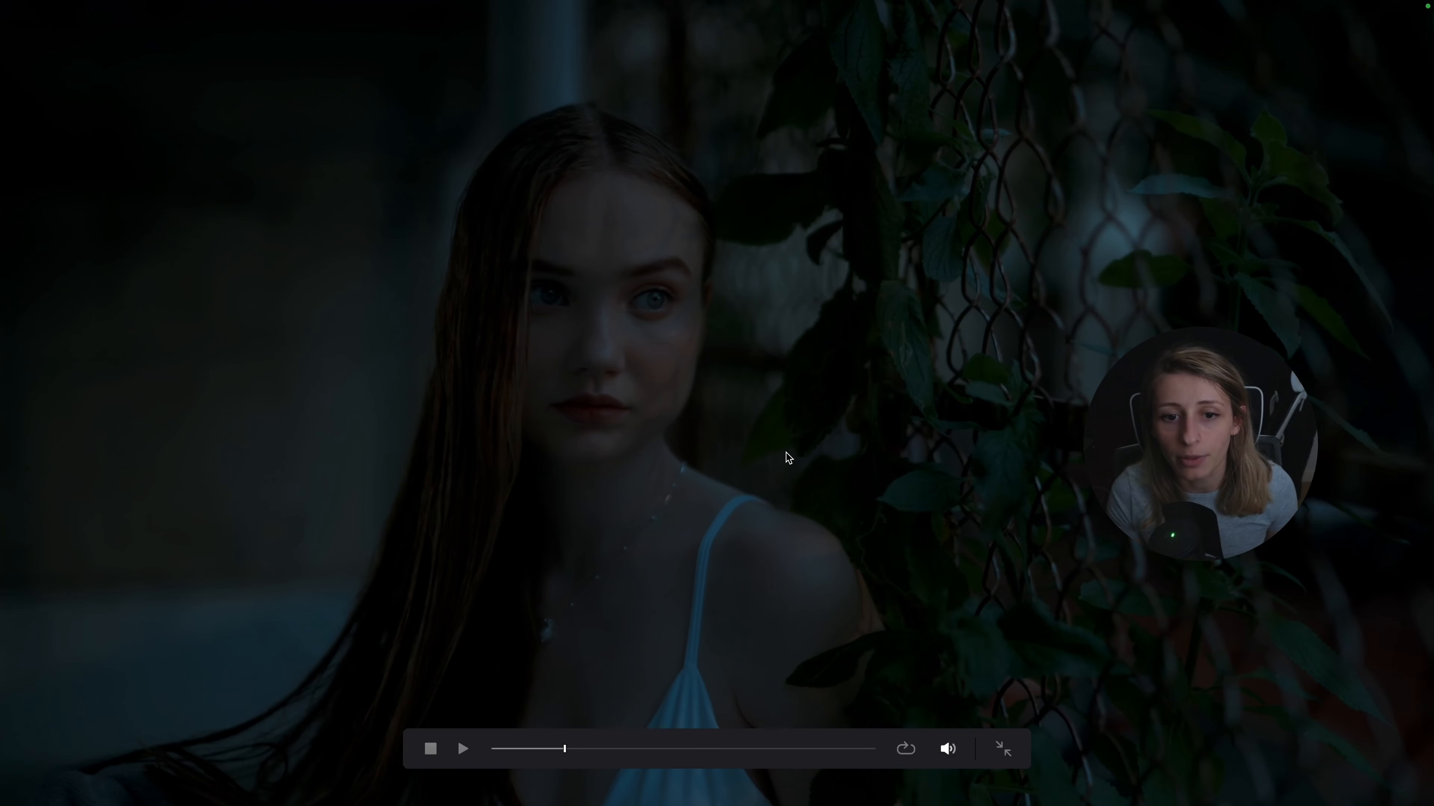
pyautogui.press('Escape')
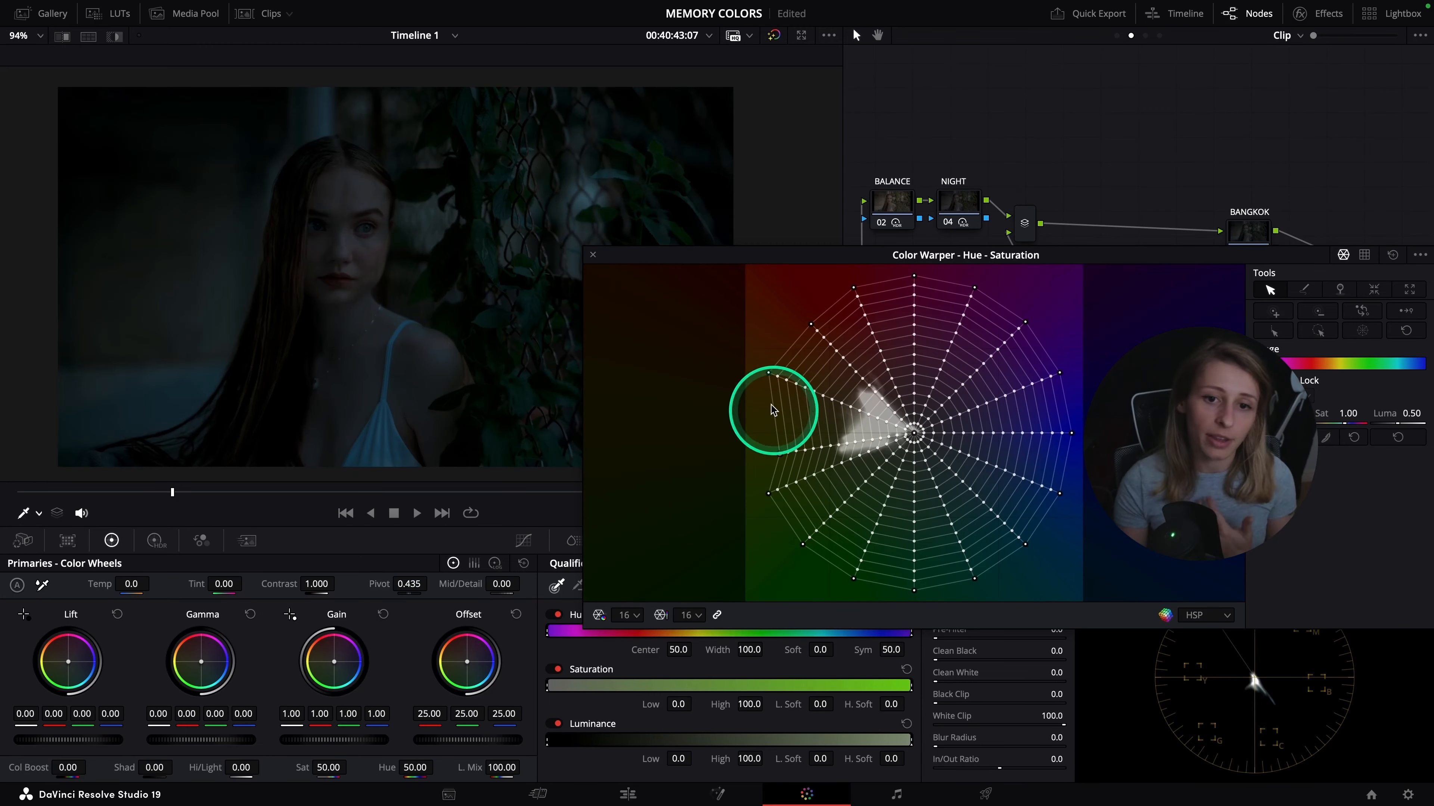
# Close the expanded Color Warper and insert a serial node before BANGKOK, placed below it in the graph
pyautogui.click(593, 255)
pyautogui.moveTo(1249, 231); pyautogui.dragTo(1254, 218)
pyautogui.hotkey('shift', 's')
pyautogui.moveTo(1253, 272); pyautogui.dragTo(1213, 275)
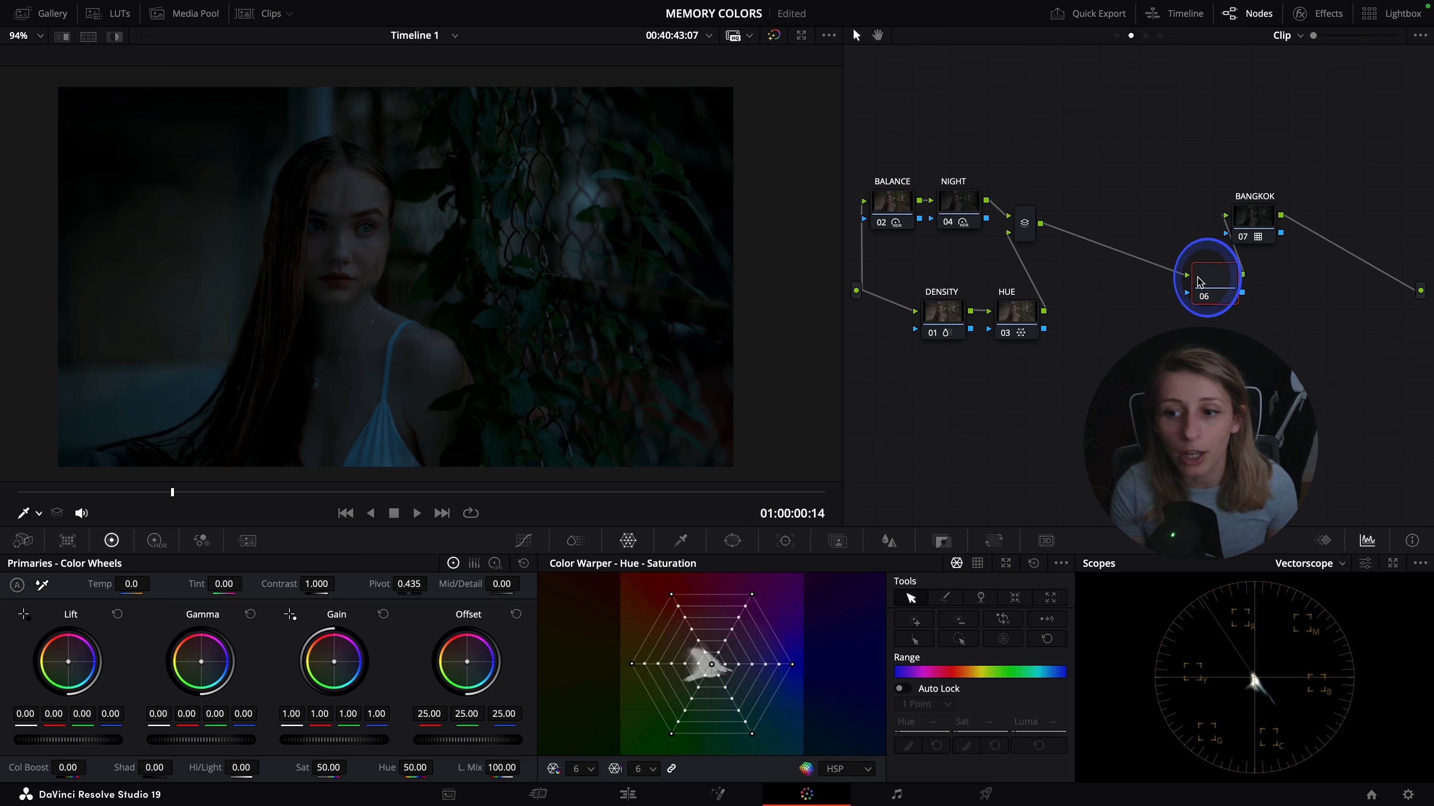
# Add a circular window around the woman on the node before BANGKOK, rotated 26.21, and enlarge it to Size 51.62 with Aspect 28.43
pyautogui.click(732, 540)
pyautogui.click(570, 658)
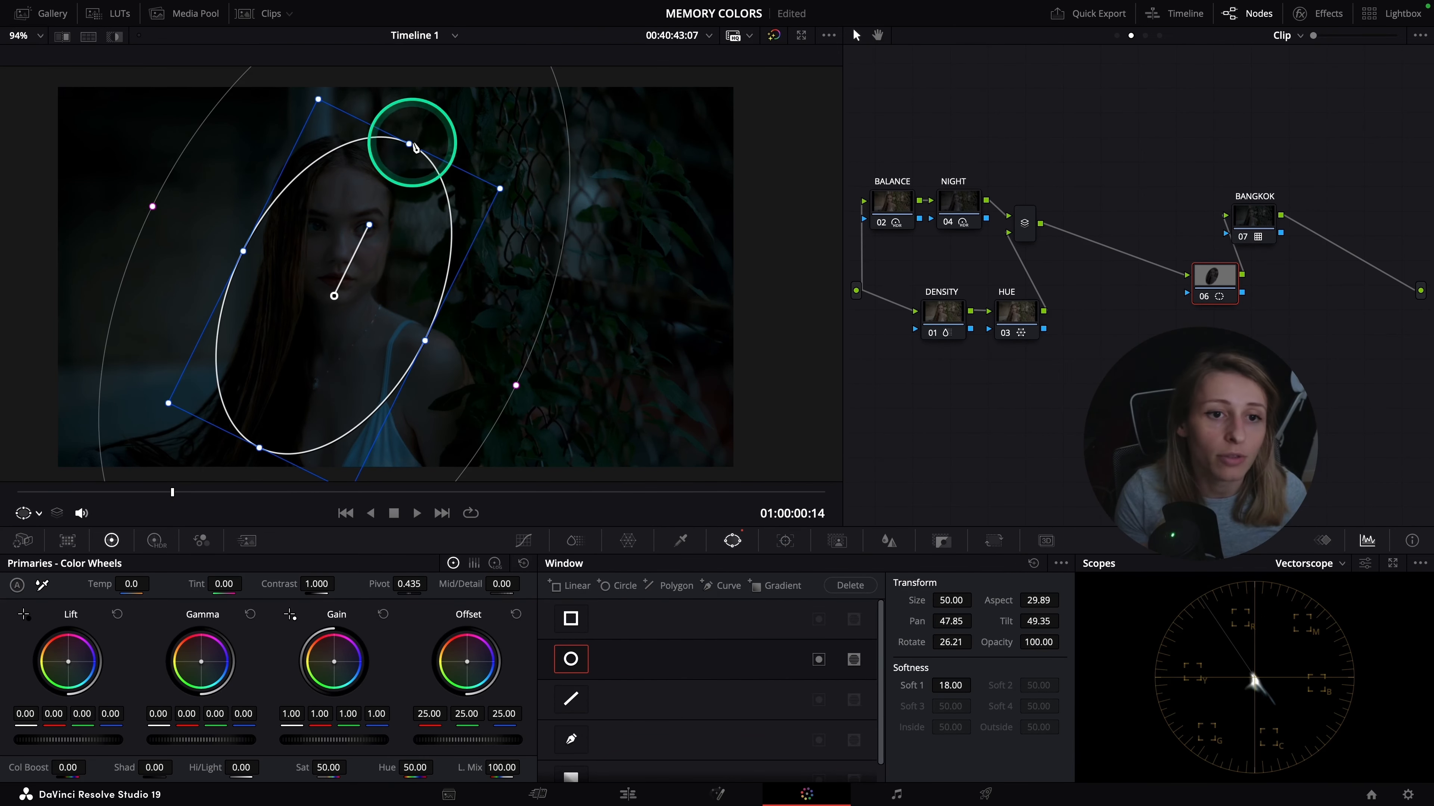
pyautogui.moveTo(412, 145); pyautogui.dragTo(424, 117)
pyautogui.moveTo(223, 247)
pyautogui.mouseDown()
pyautogui.moveTo(244, 244)
pyautogui.moveTo(232, 245)
pyautogui.mouseUp()
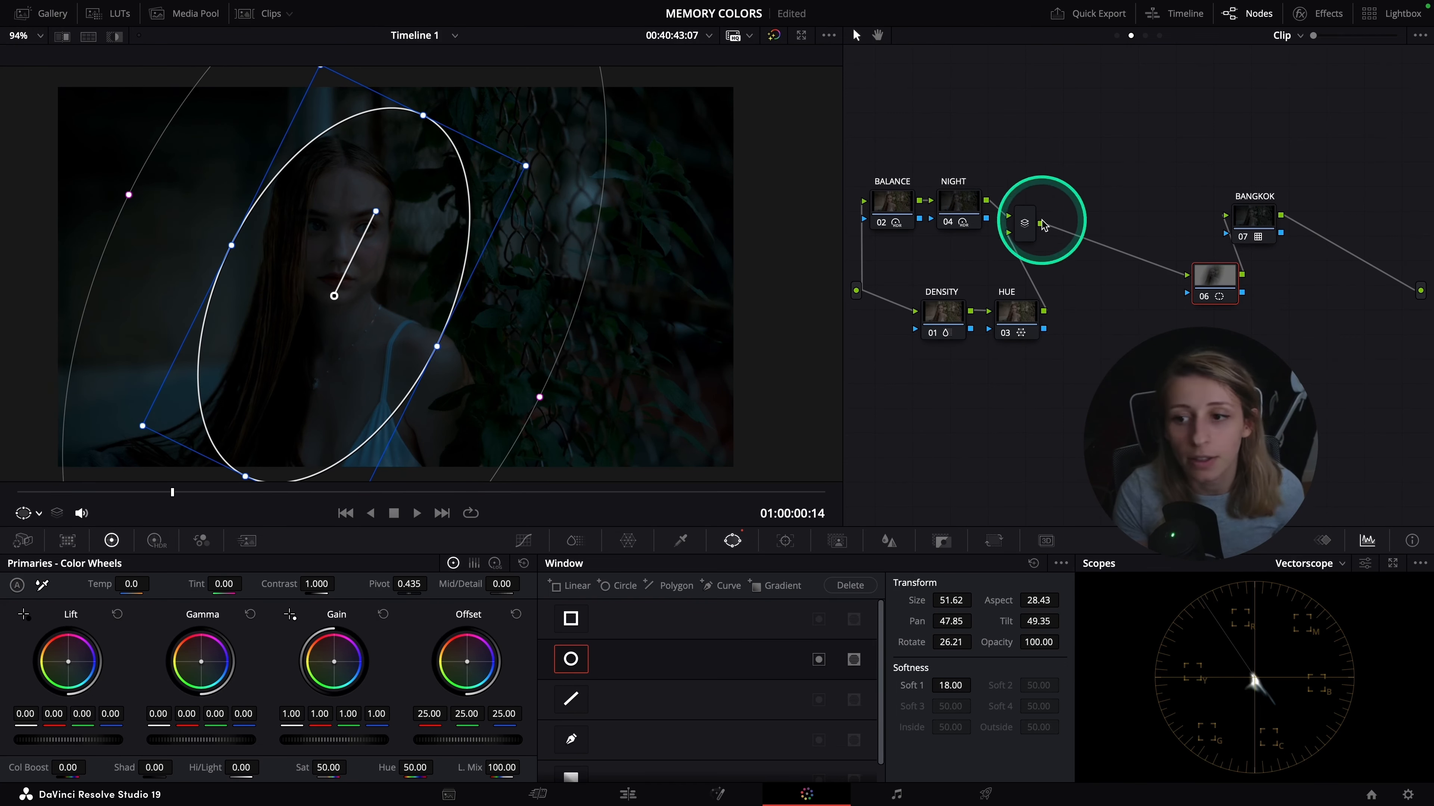
# Move the circular window node closer to the layer mixer and add an outside node between it and BANGKOK
pyautogui.moveTo(1228, 291); pyautogui.dragTo(1139, 292)
pyautogui.rightClick(1115, 284)
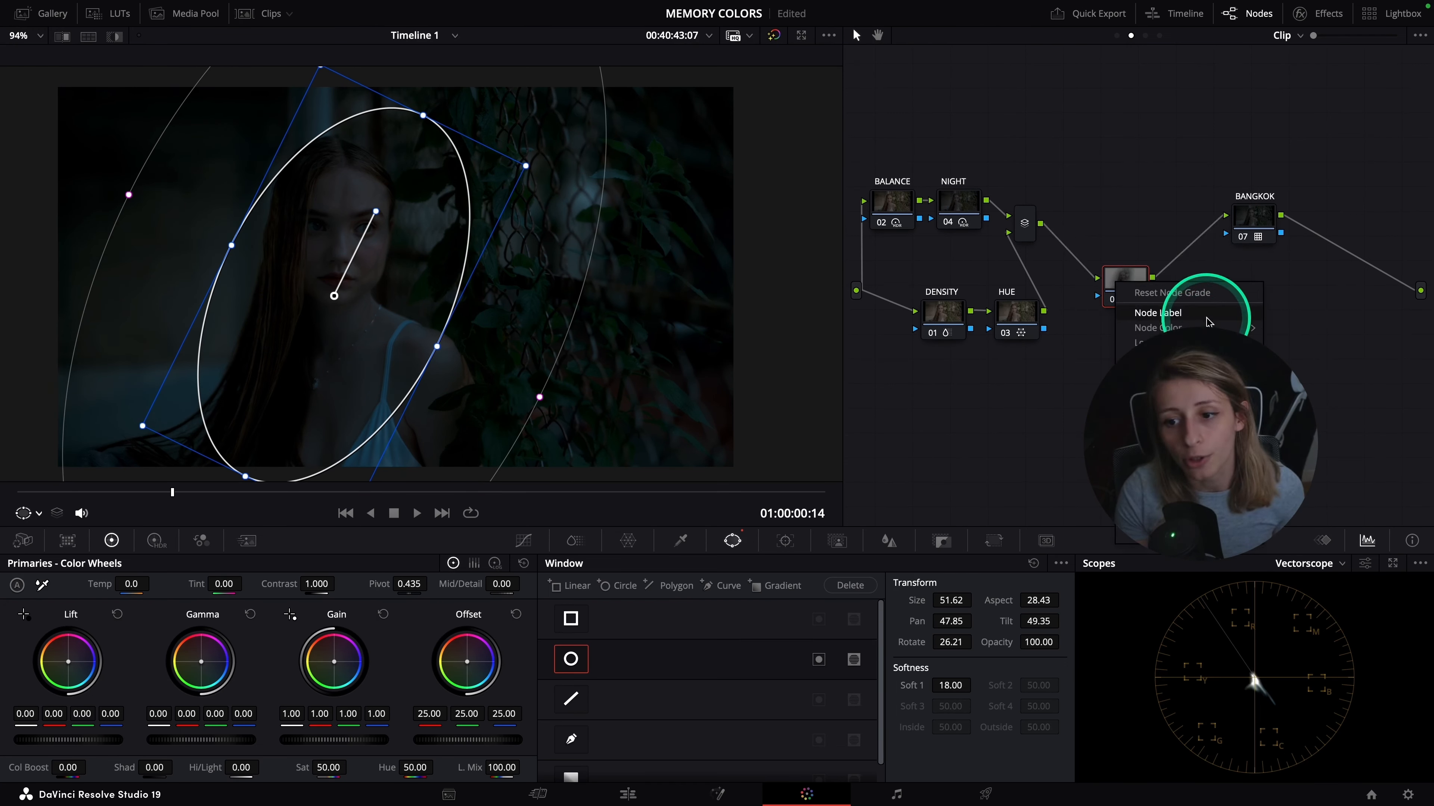
pyautogui.click(1360, 416)
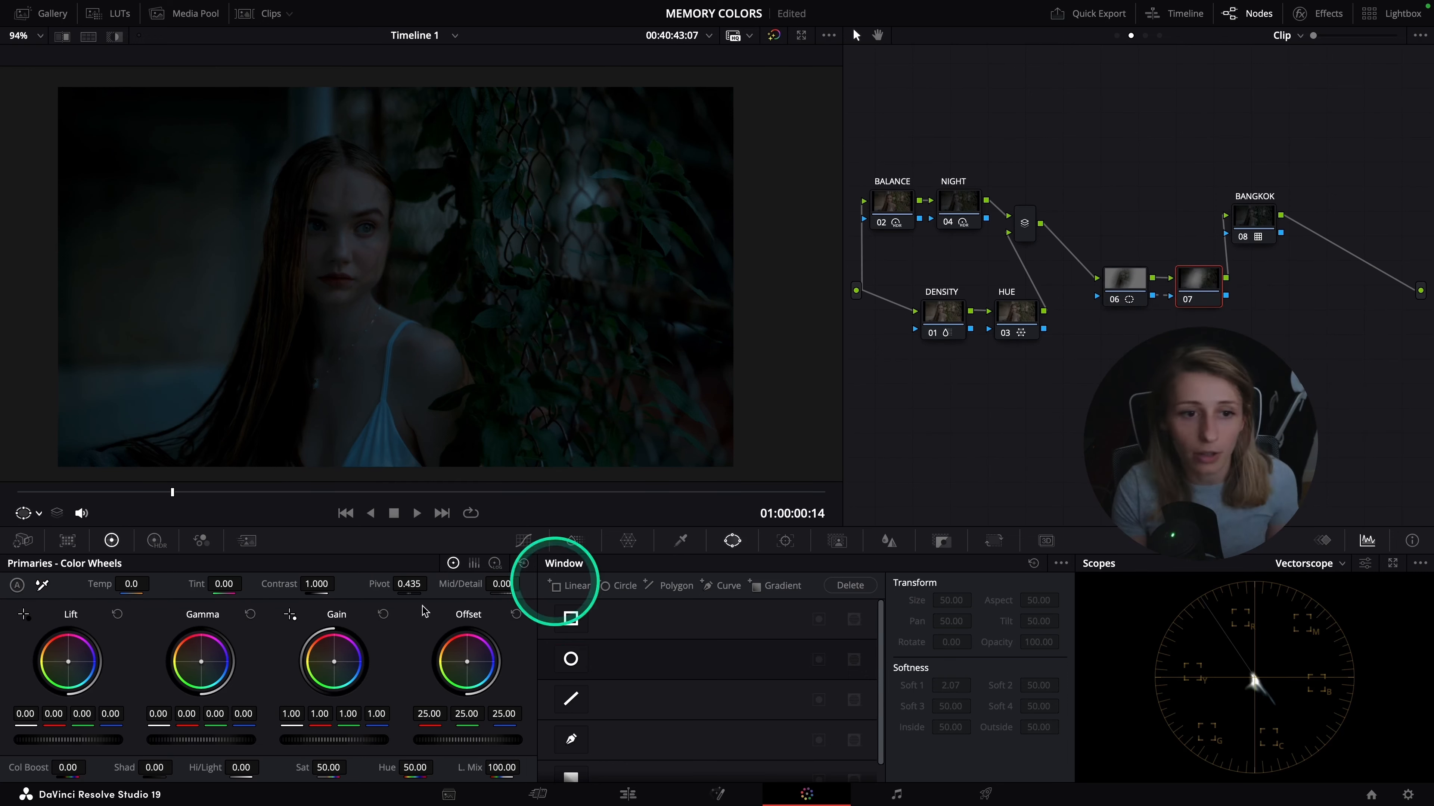
# Try brightening the woman by raising the custom curve on the circular window node, and reset that curve
pyautogui.click(1125, 281)
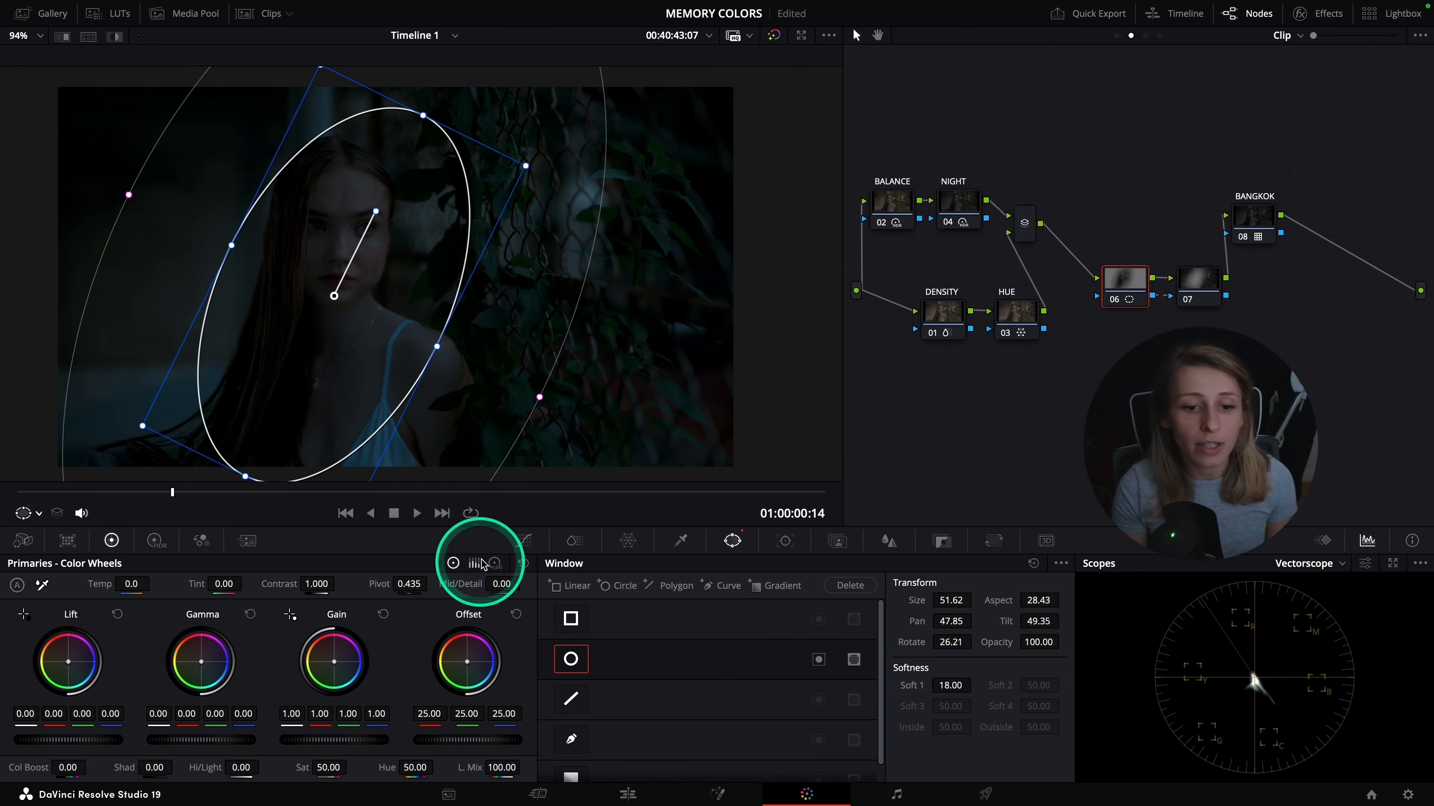
pyautogui.click(523, 540)
pyautogui.click(969, 588)
pyautogui.click(771, 644)
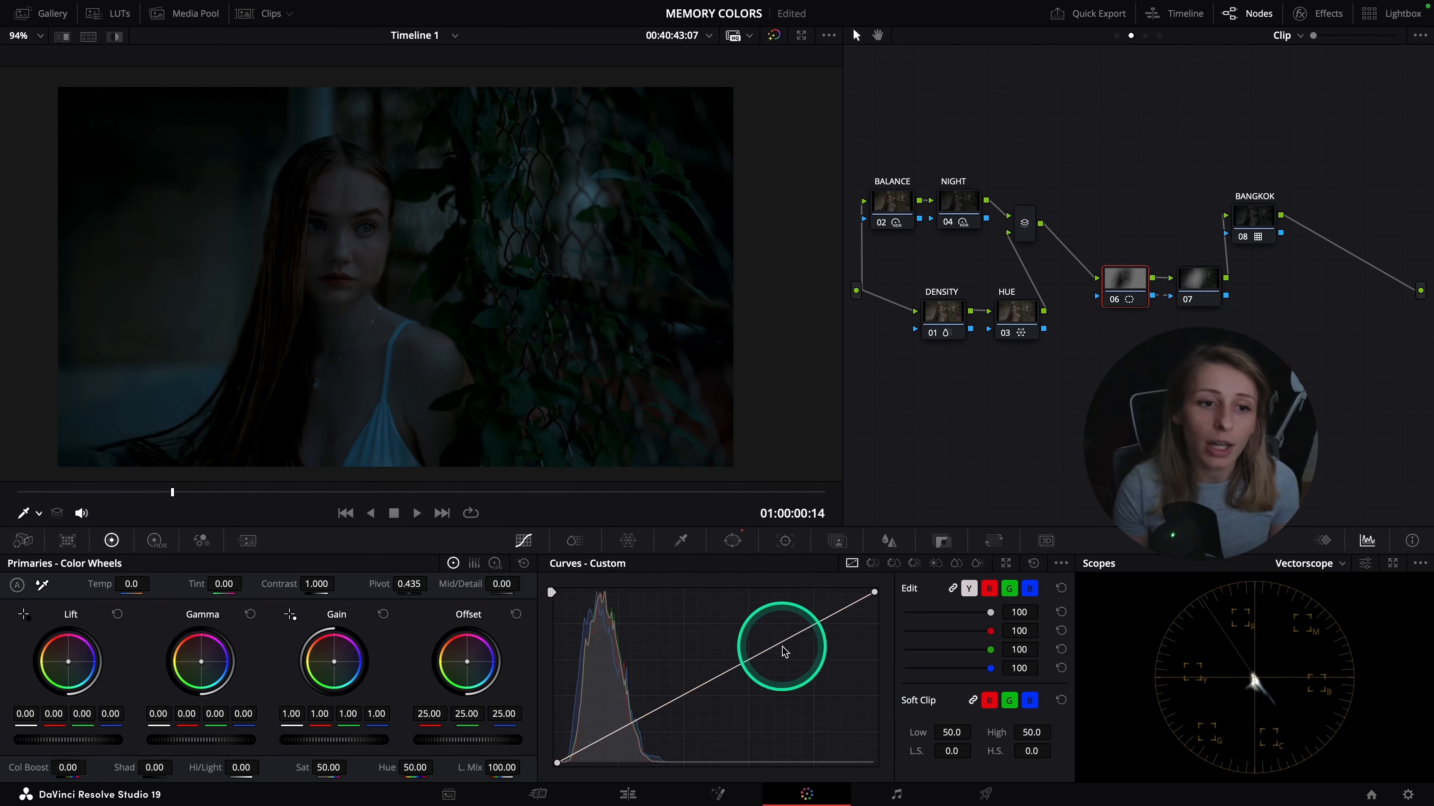
pyautogui.moveTo(771, 644); pyautogui.dragTo(763, 635)
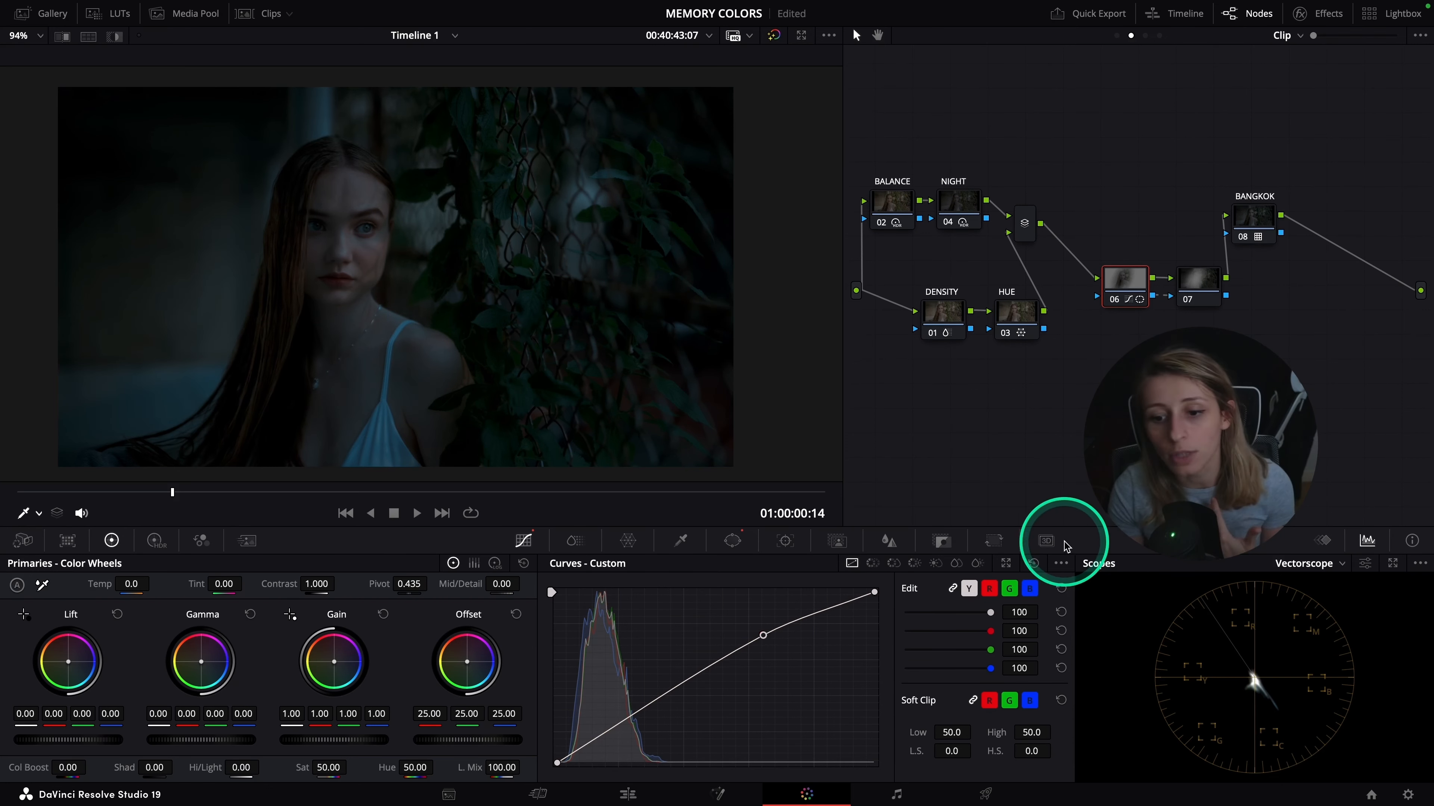
pyautogui.click(1034, 563)
# Darken the surroundings by pulling the outside node's custom curve slightly down at its middle, and compare the full-screen image with and without the grade
pyautogui.click(1198, 280)
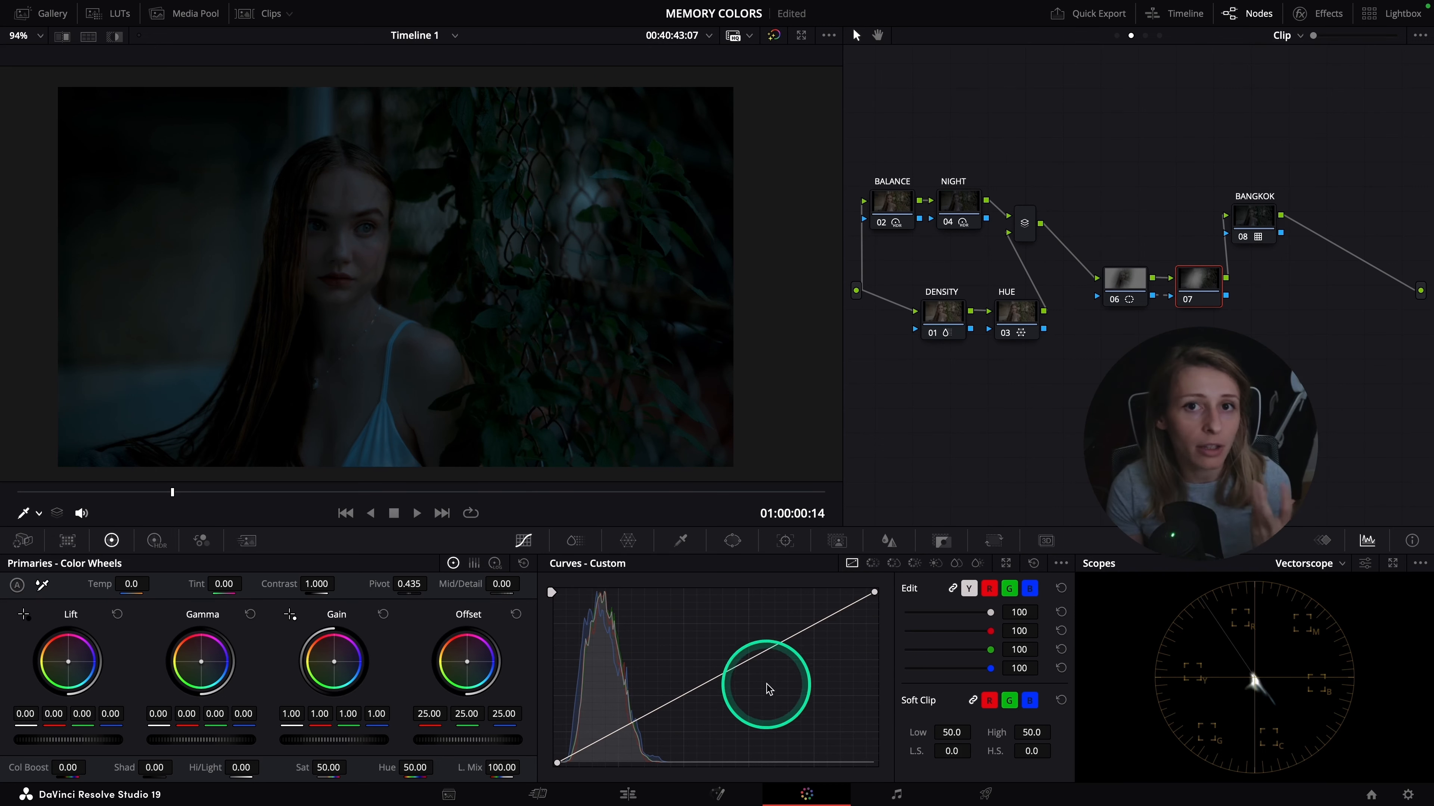
pyautogui.click(752, 663)
pyautogui.moveTo(753, 664); pyautogui.dragTo(749, 673)
pyautogui.press('super+f')
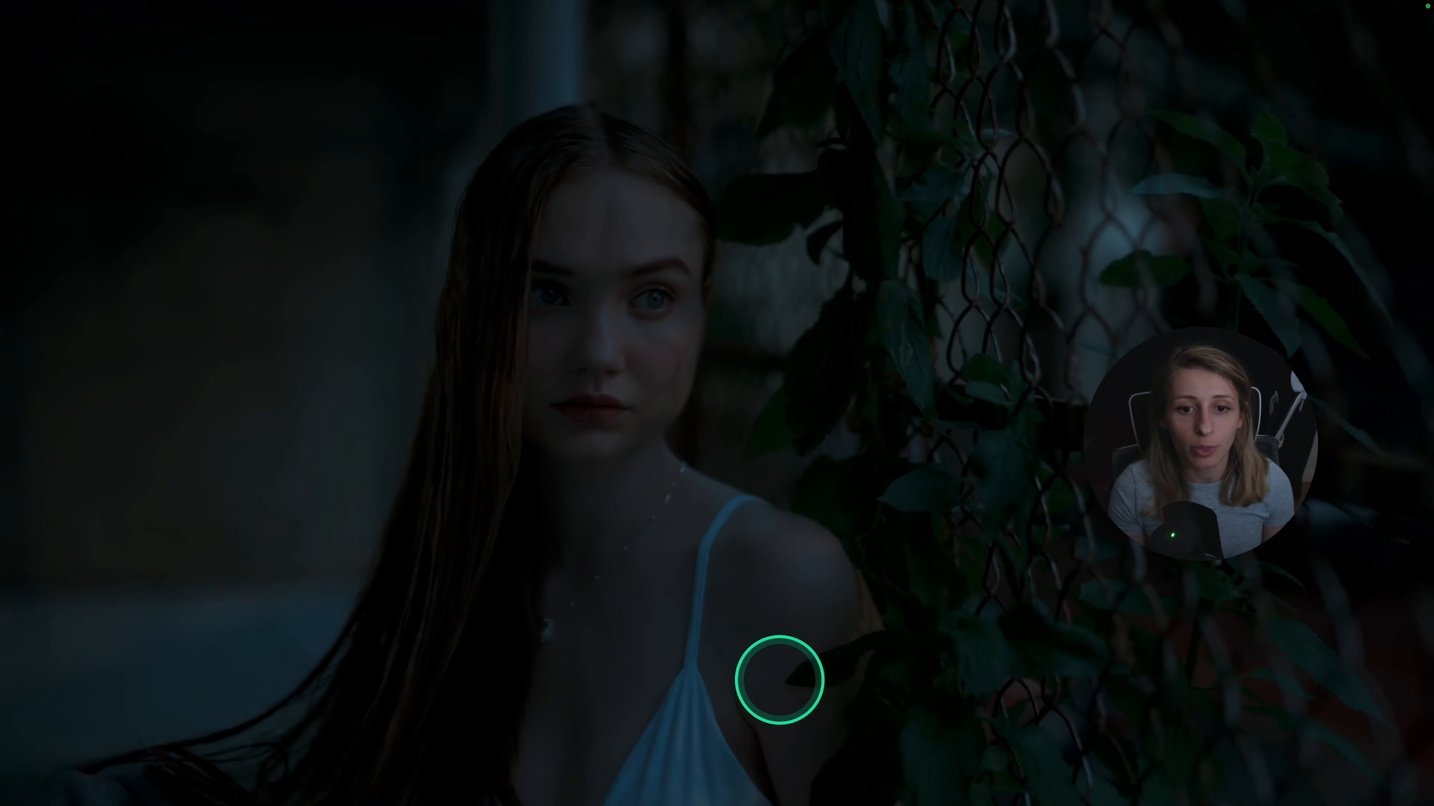
pyautogui.hotkey('shift', 'd')
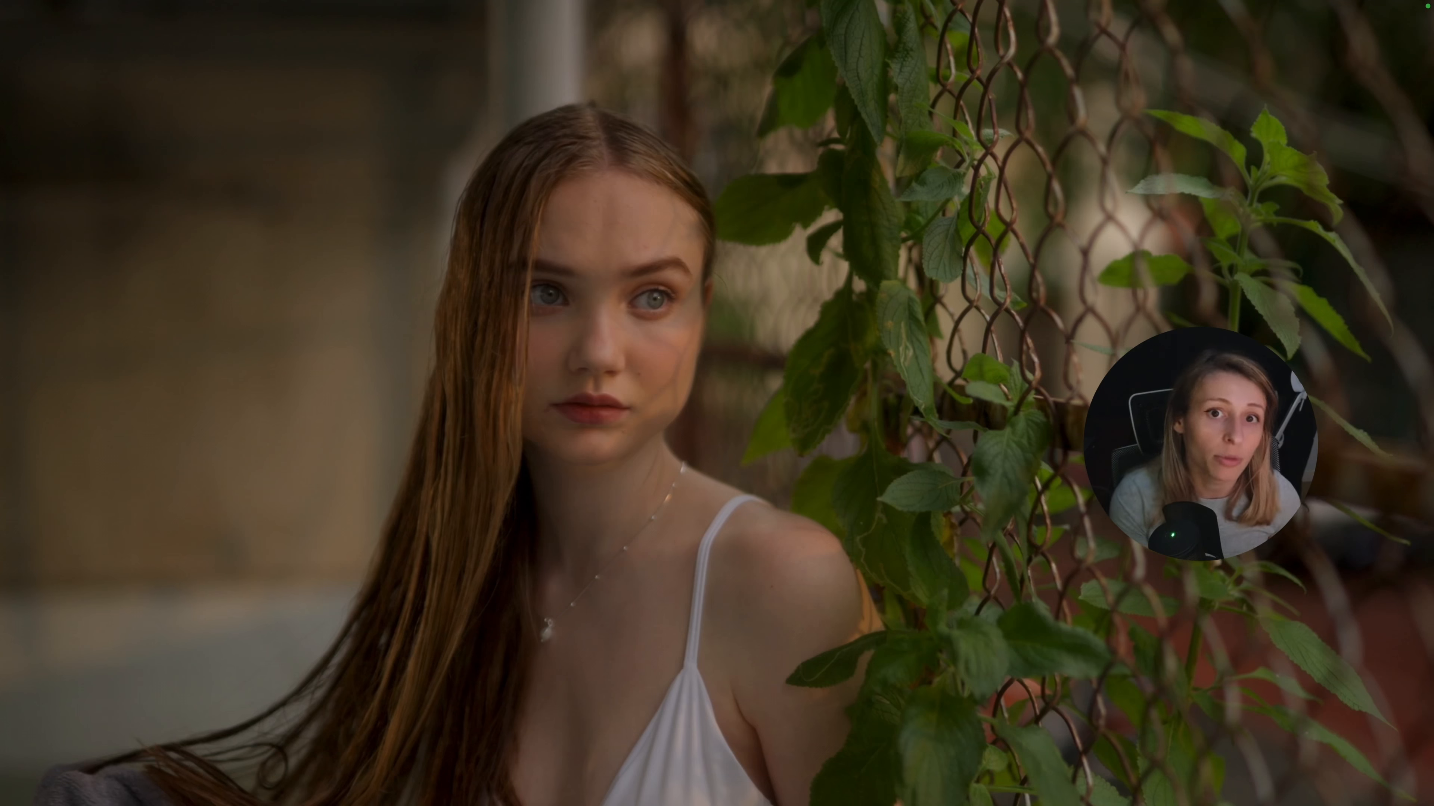
pyautogui.hotkey('shift', 'd')
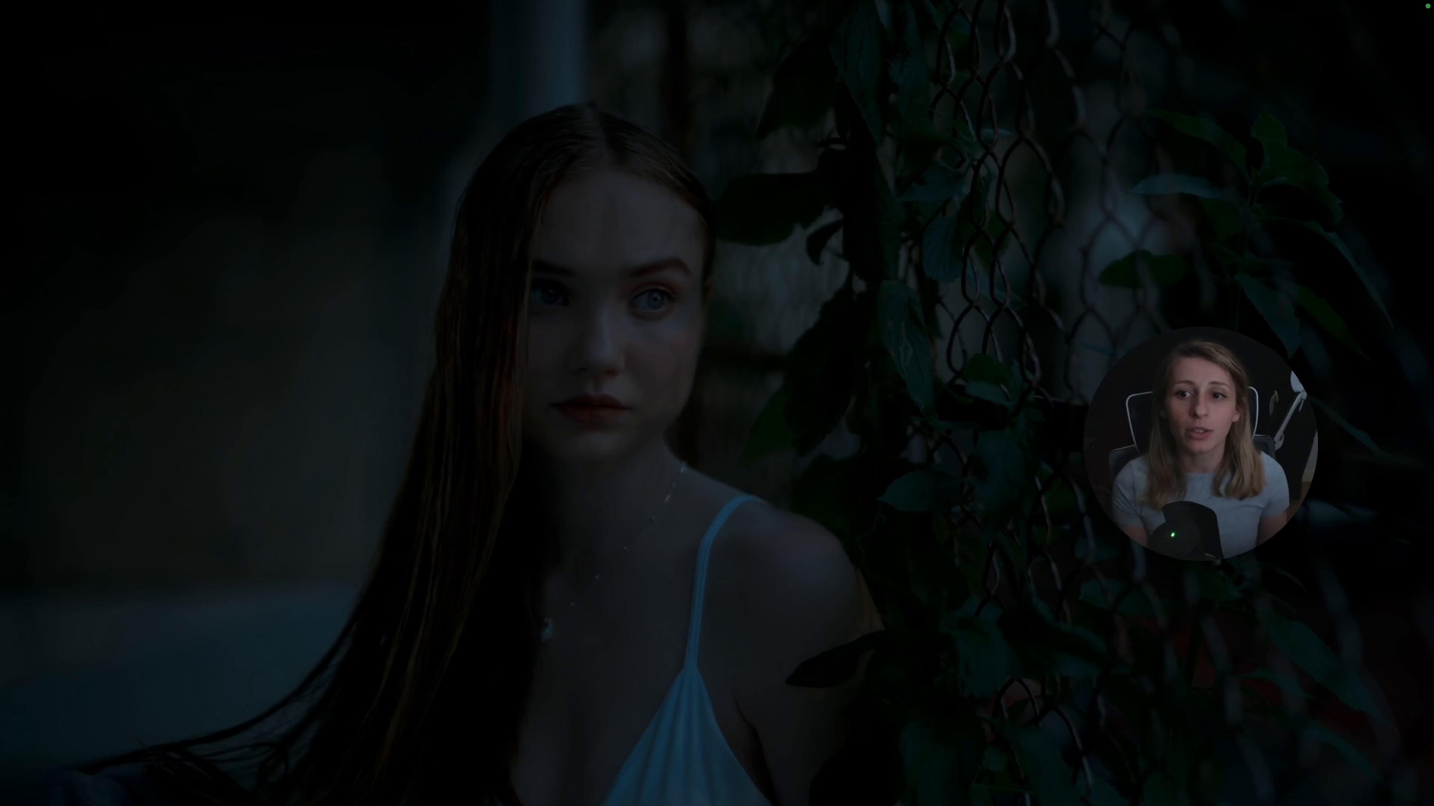
pyautogui.press('Escape')
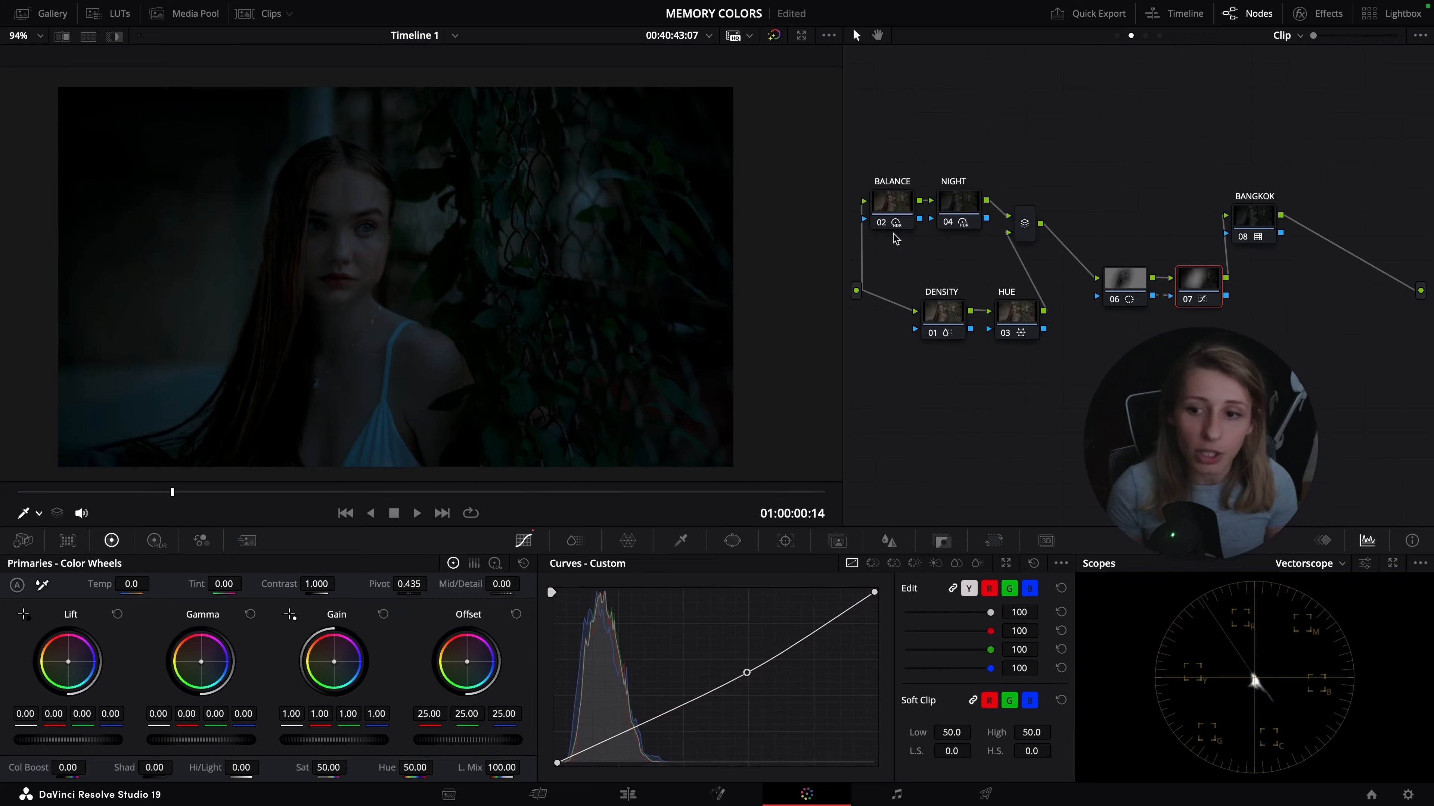